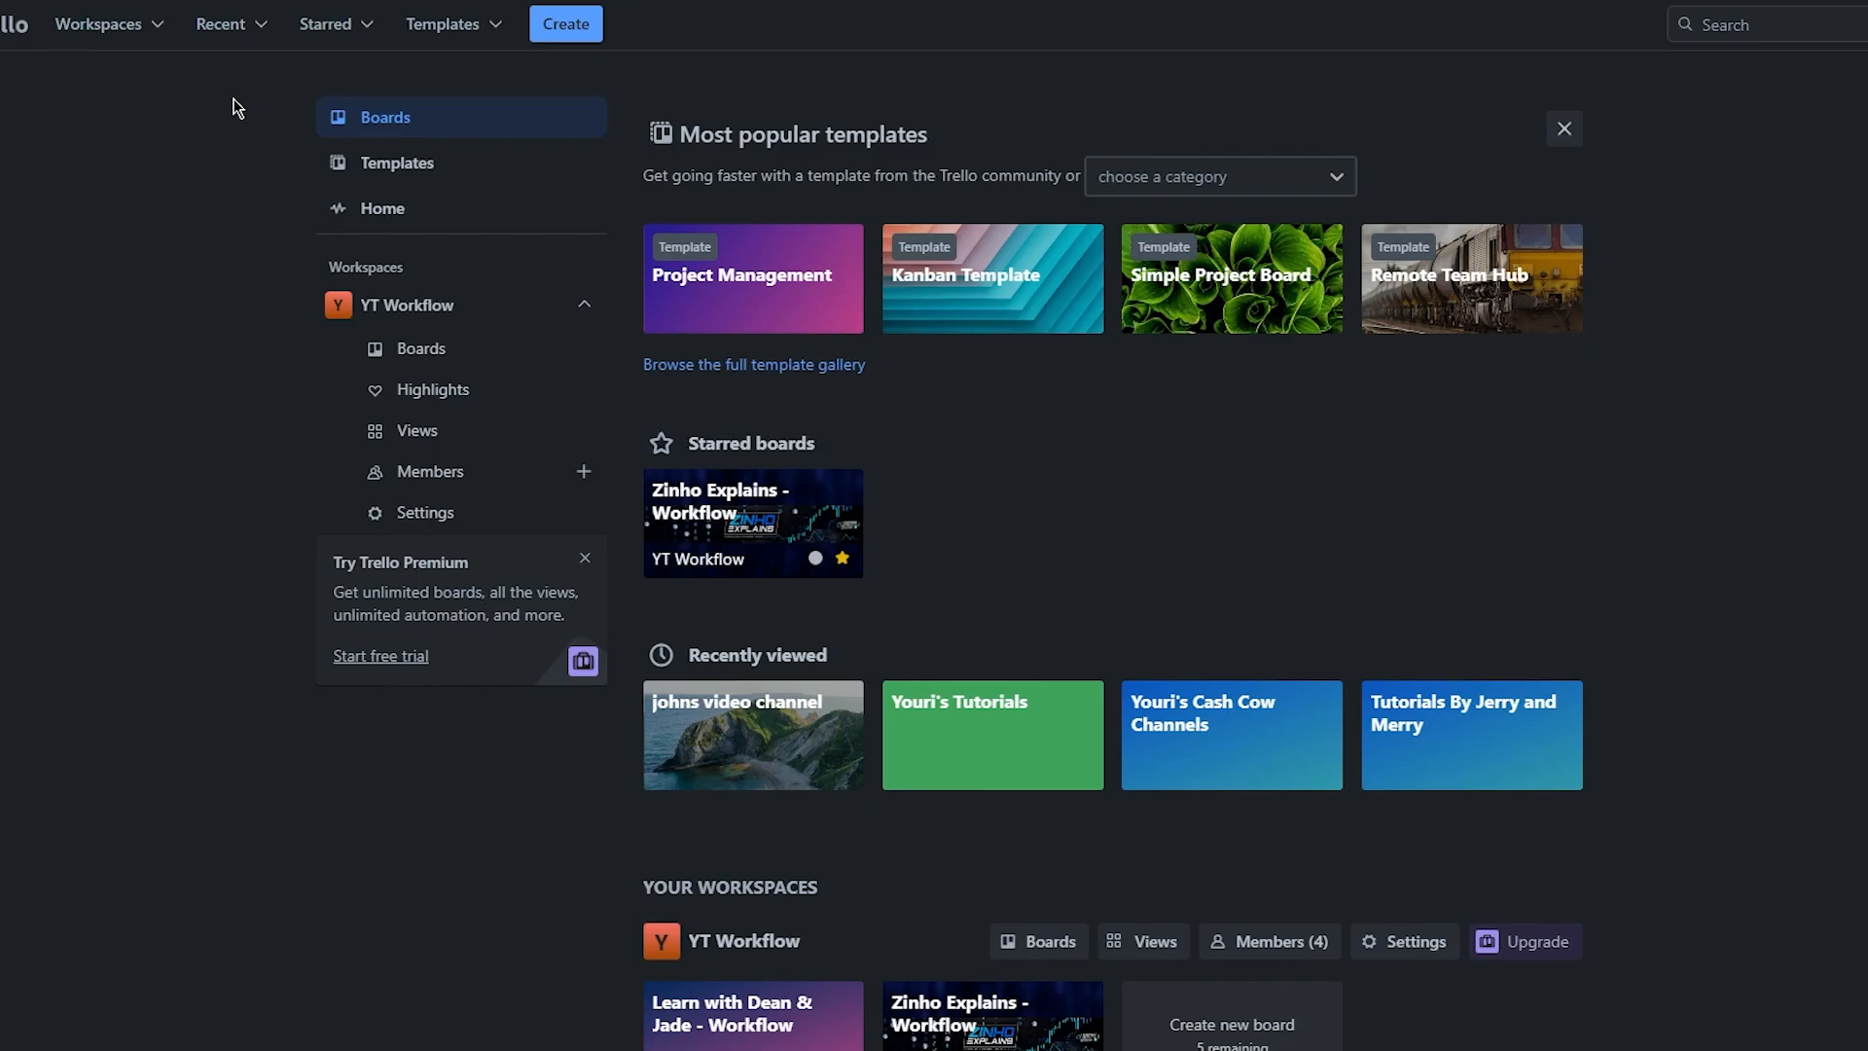
scroll(221, 312, down, 7)
scroll(221, 312, up, 7)
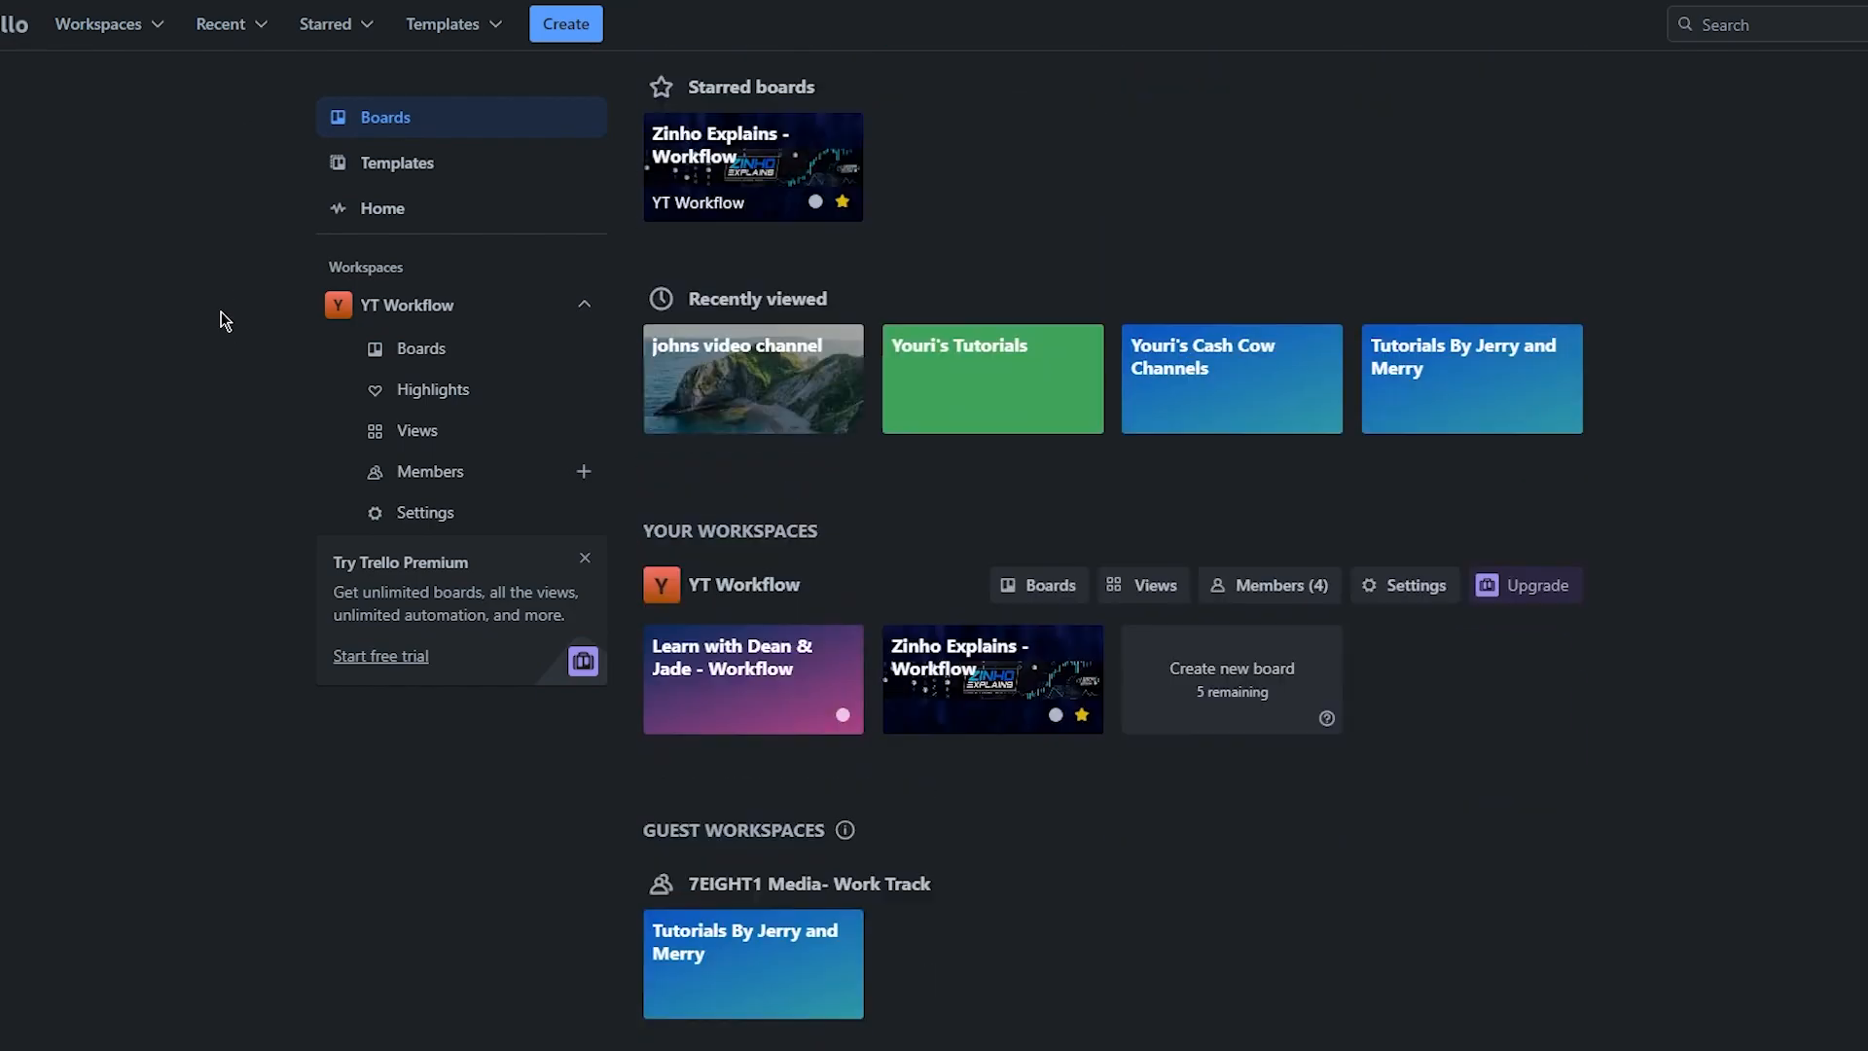
scroll(220, 312, down, 10)
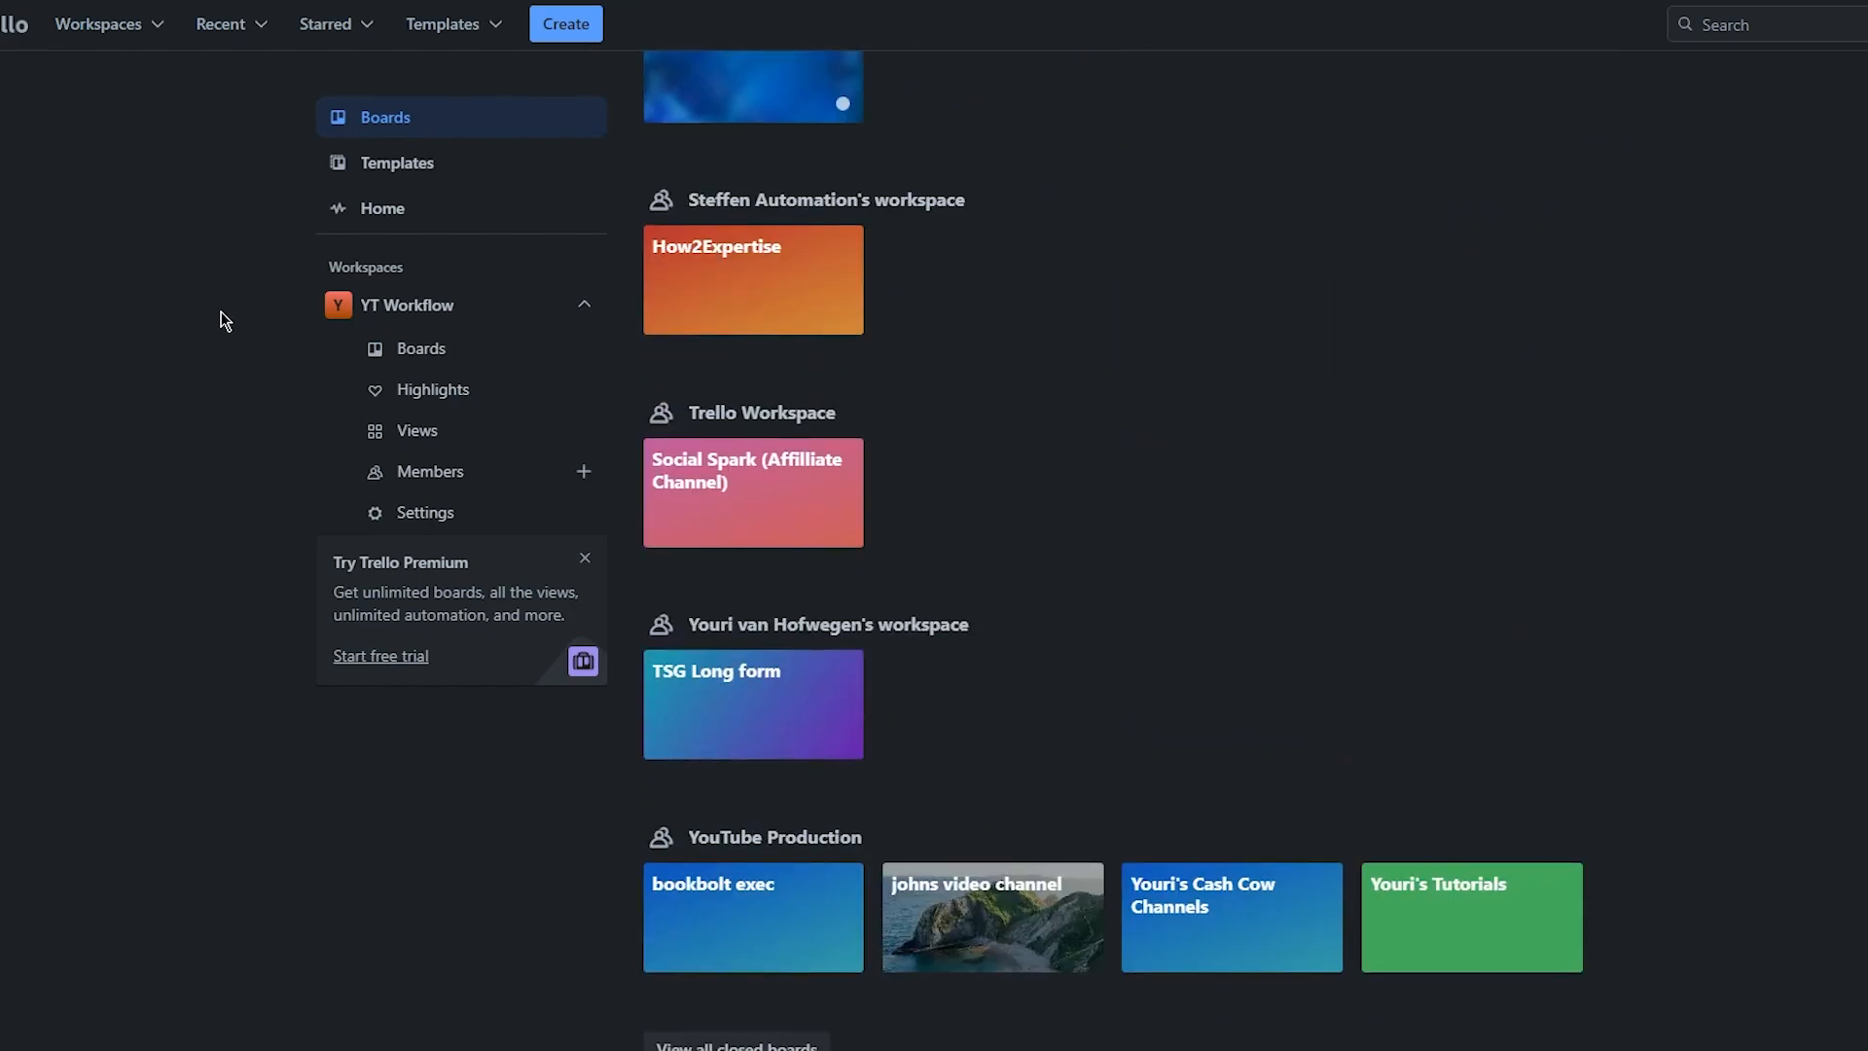
scroll(220, 311, up, 10)
scroll(220, 312, down, 10)
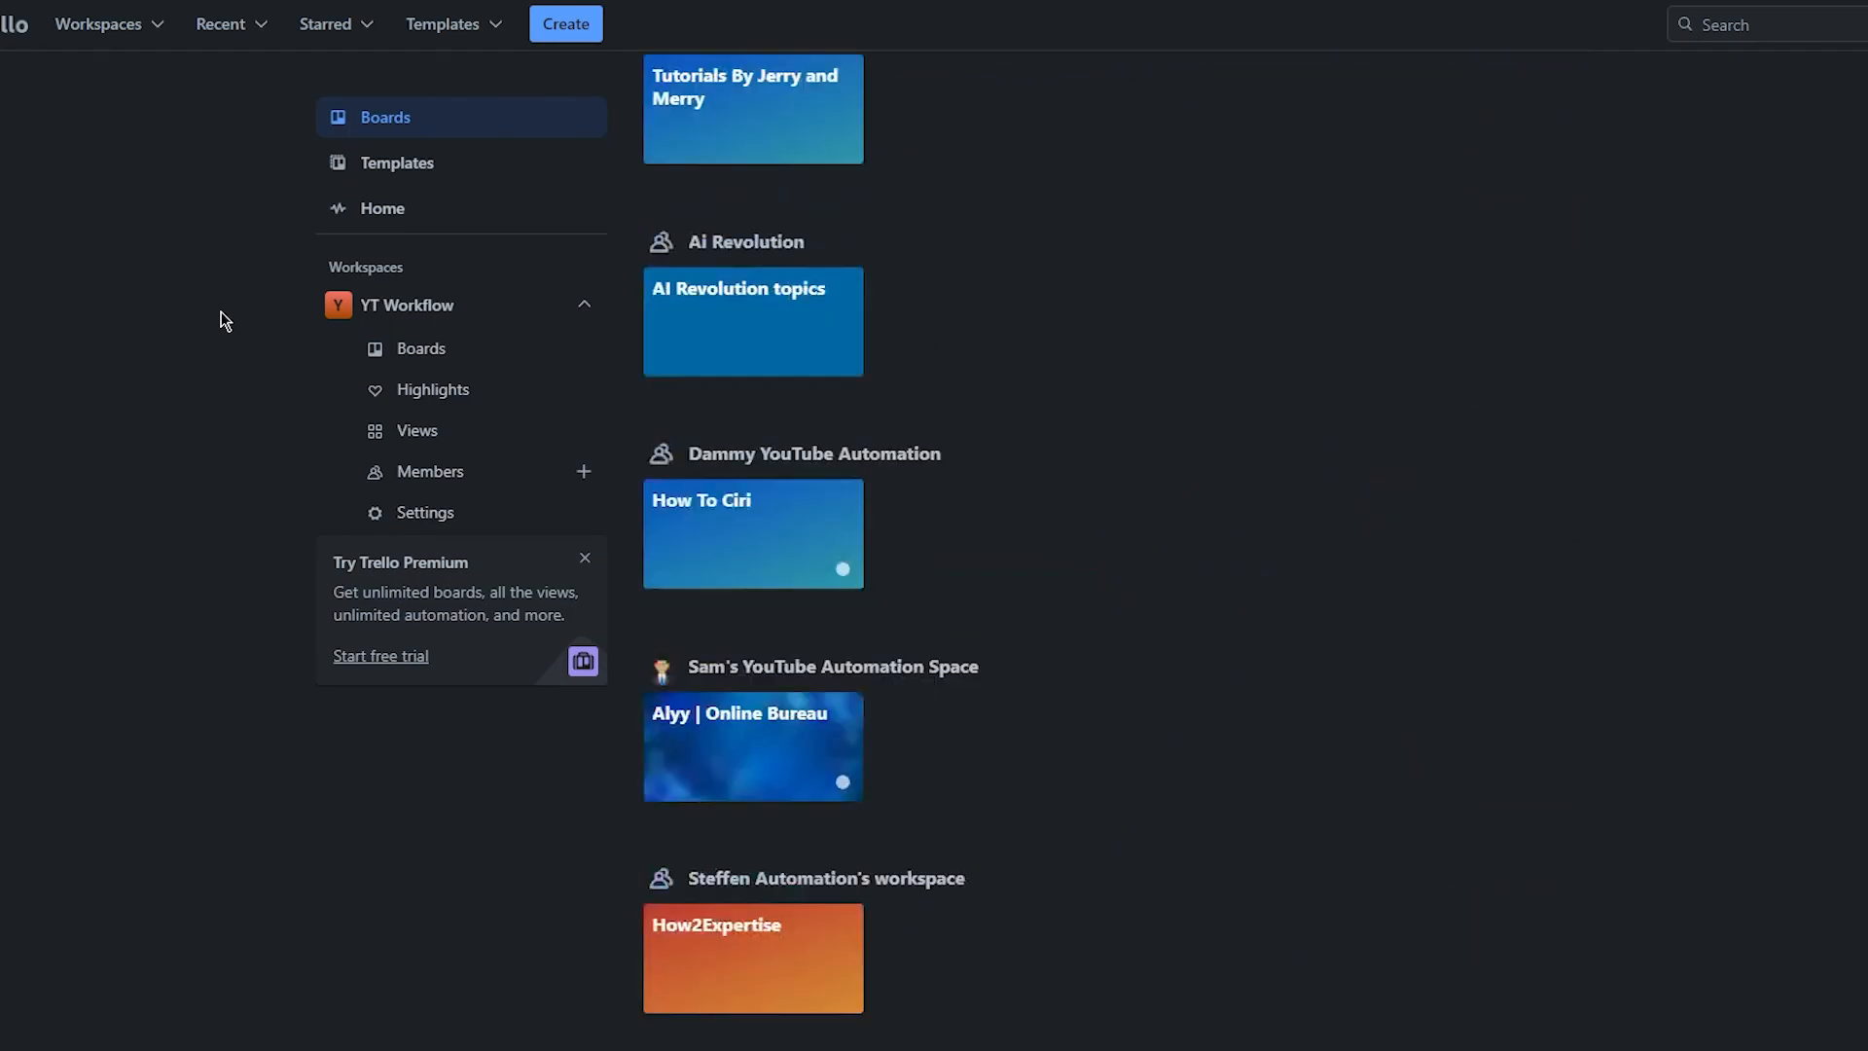
scroll(220, 311, up, 10)
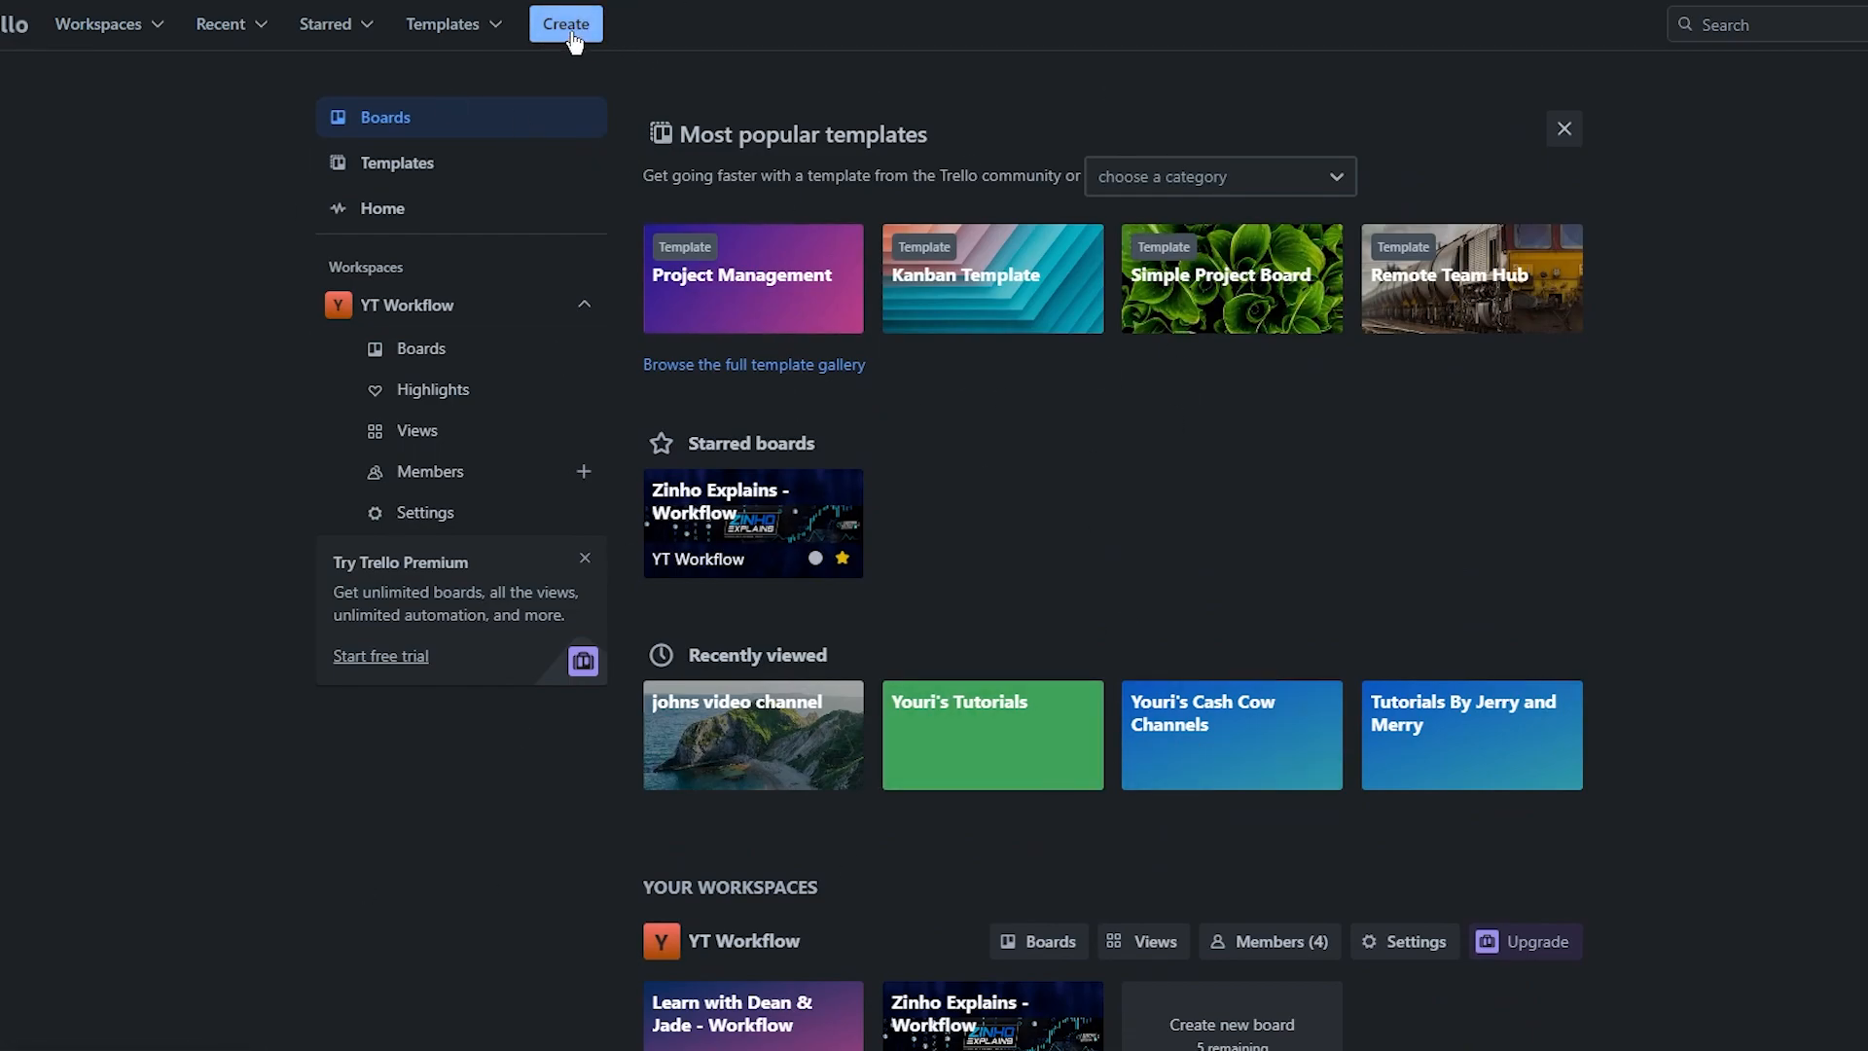
Open the "johns video channel" board in the YouTube Production workspace and view the actions for its "hj" list.
scroll(1012, 400, down, 15)
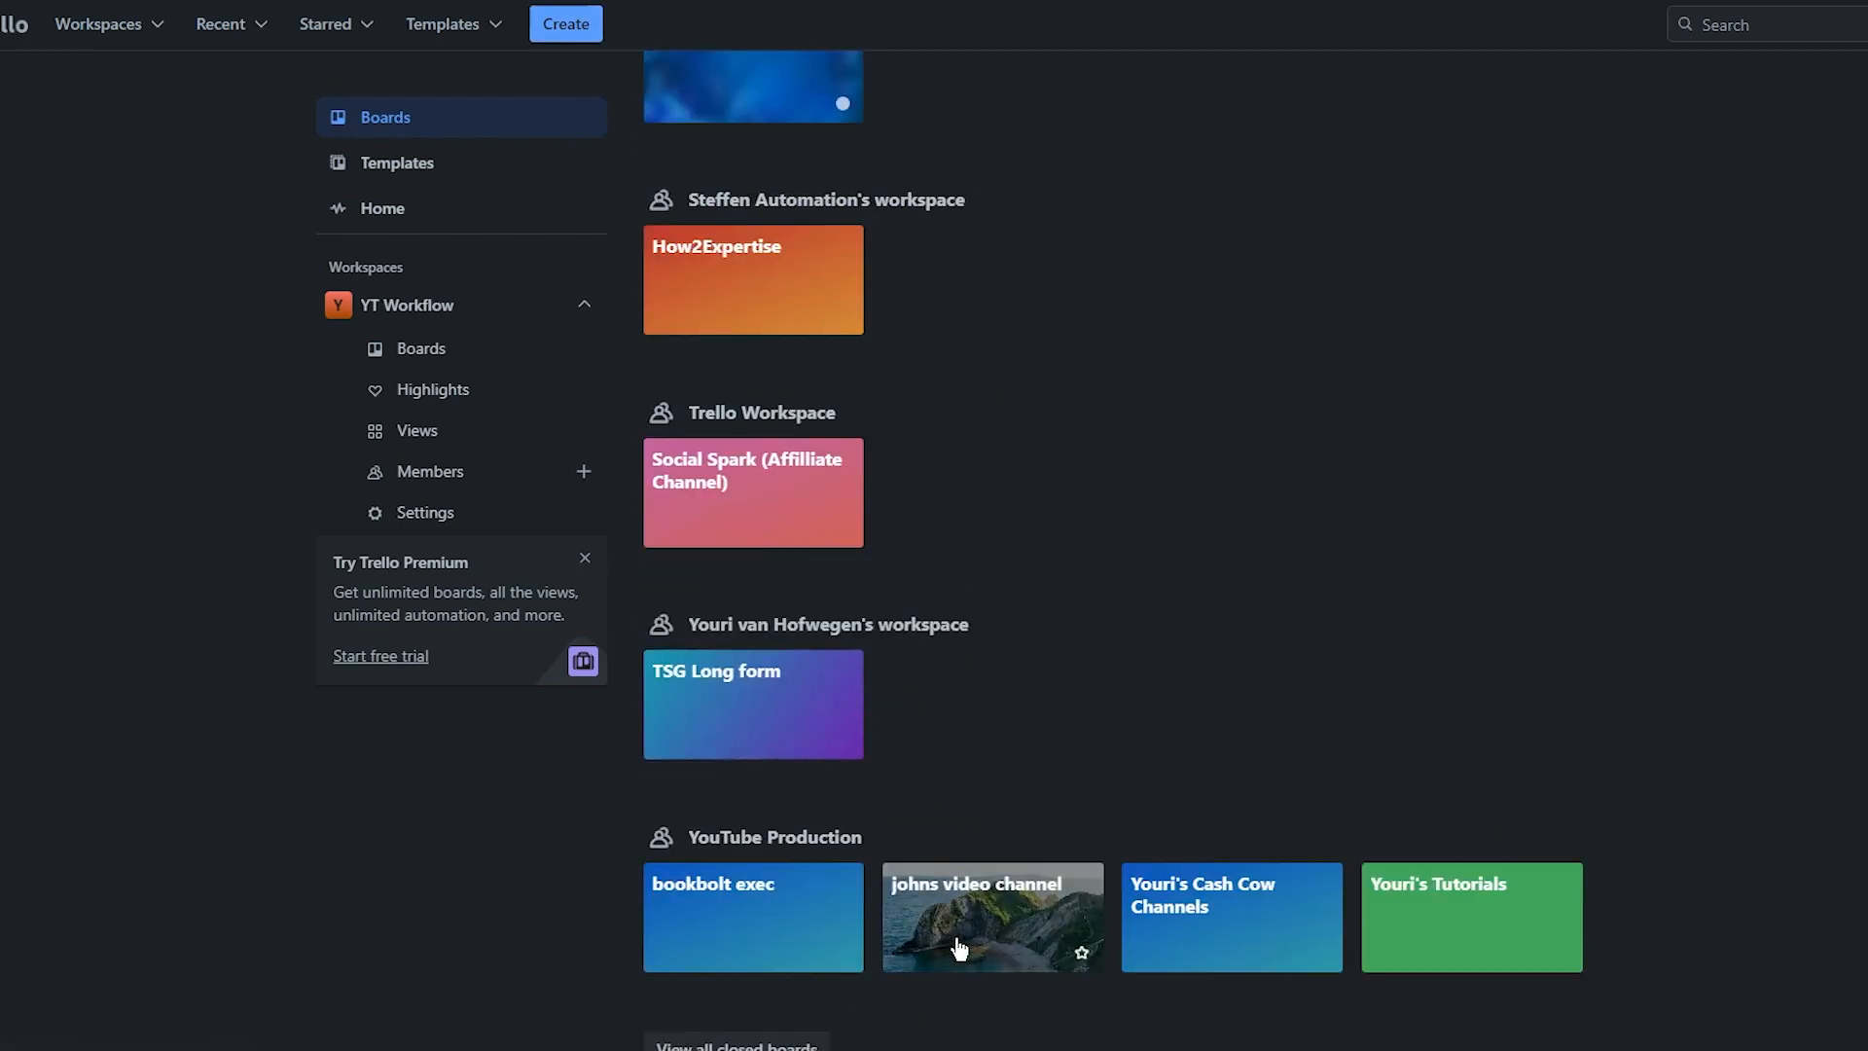
click(959, 949)
click(480, 159)
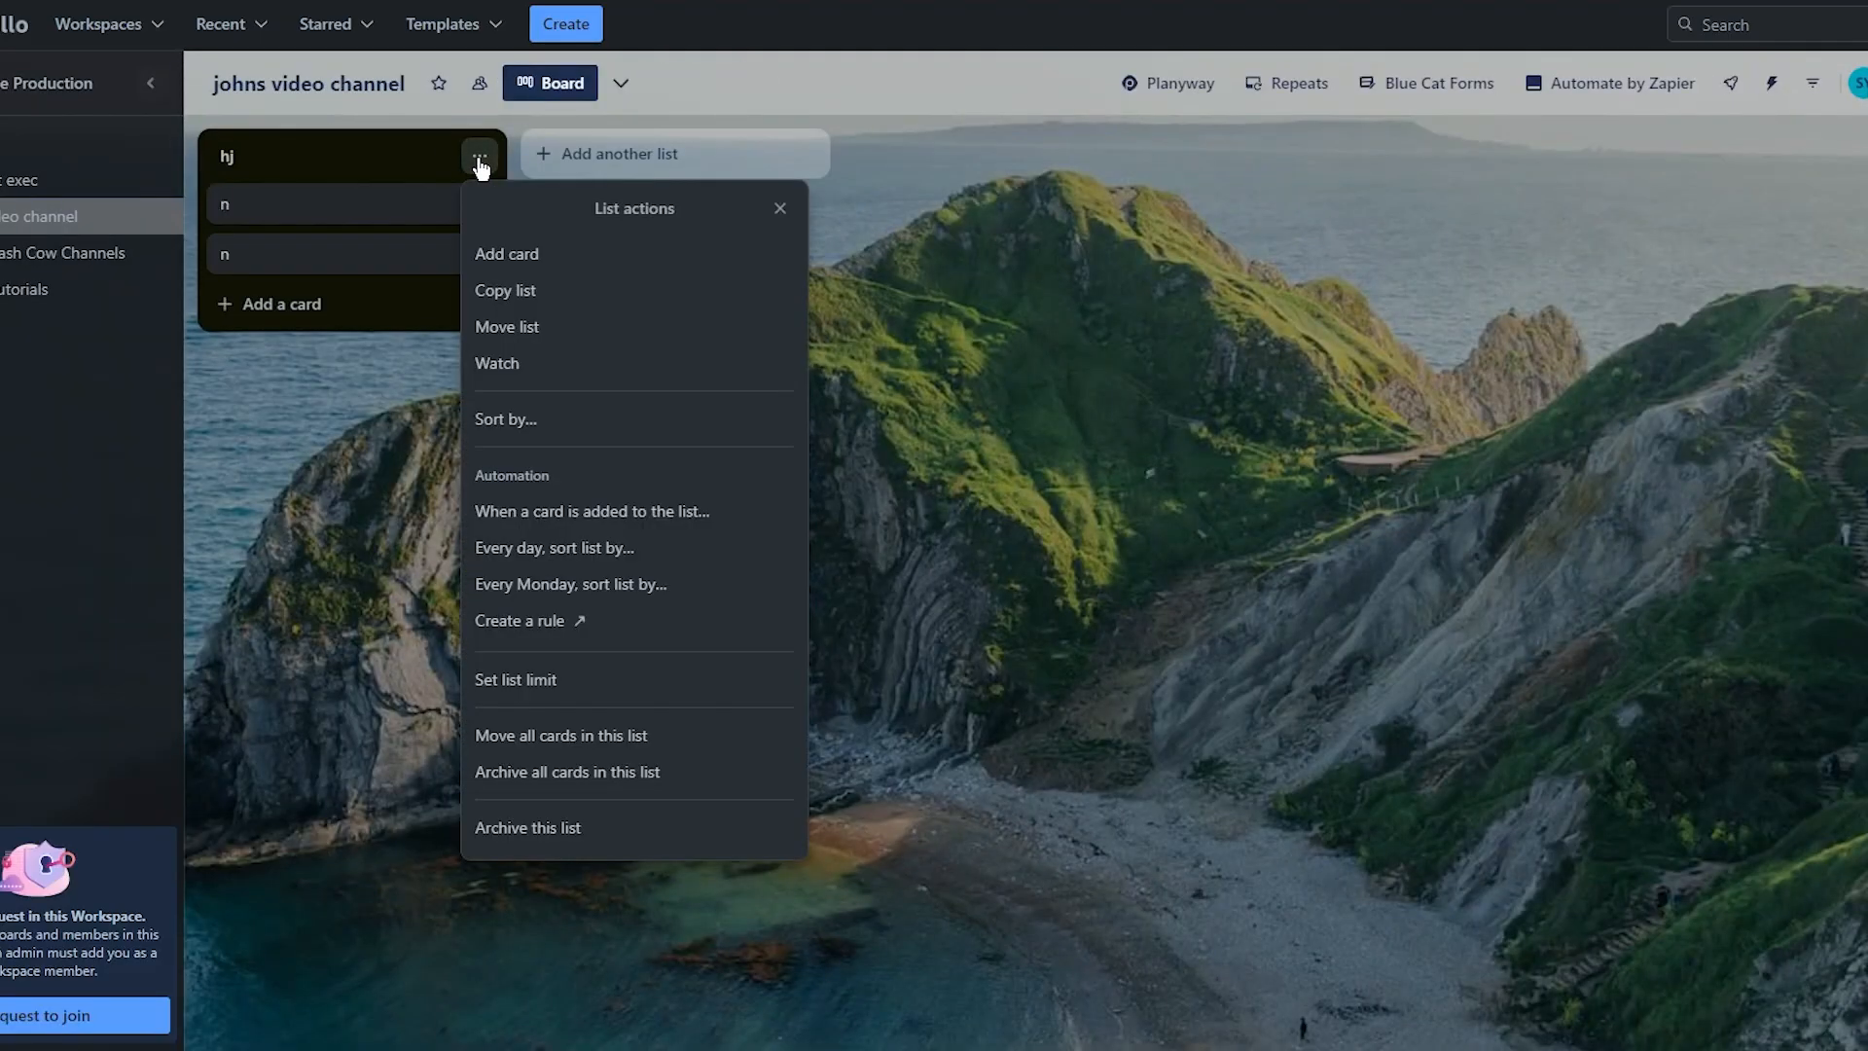
click(372, 20)
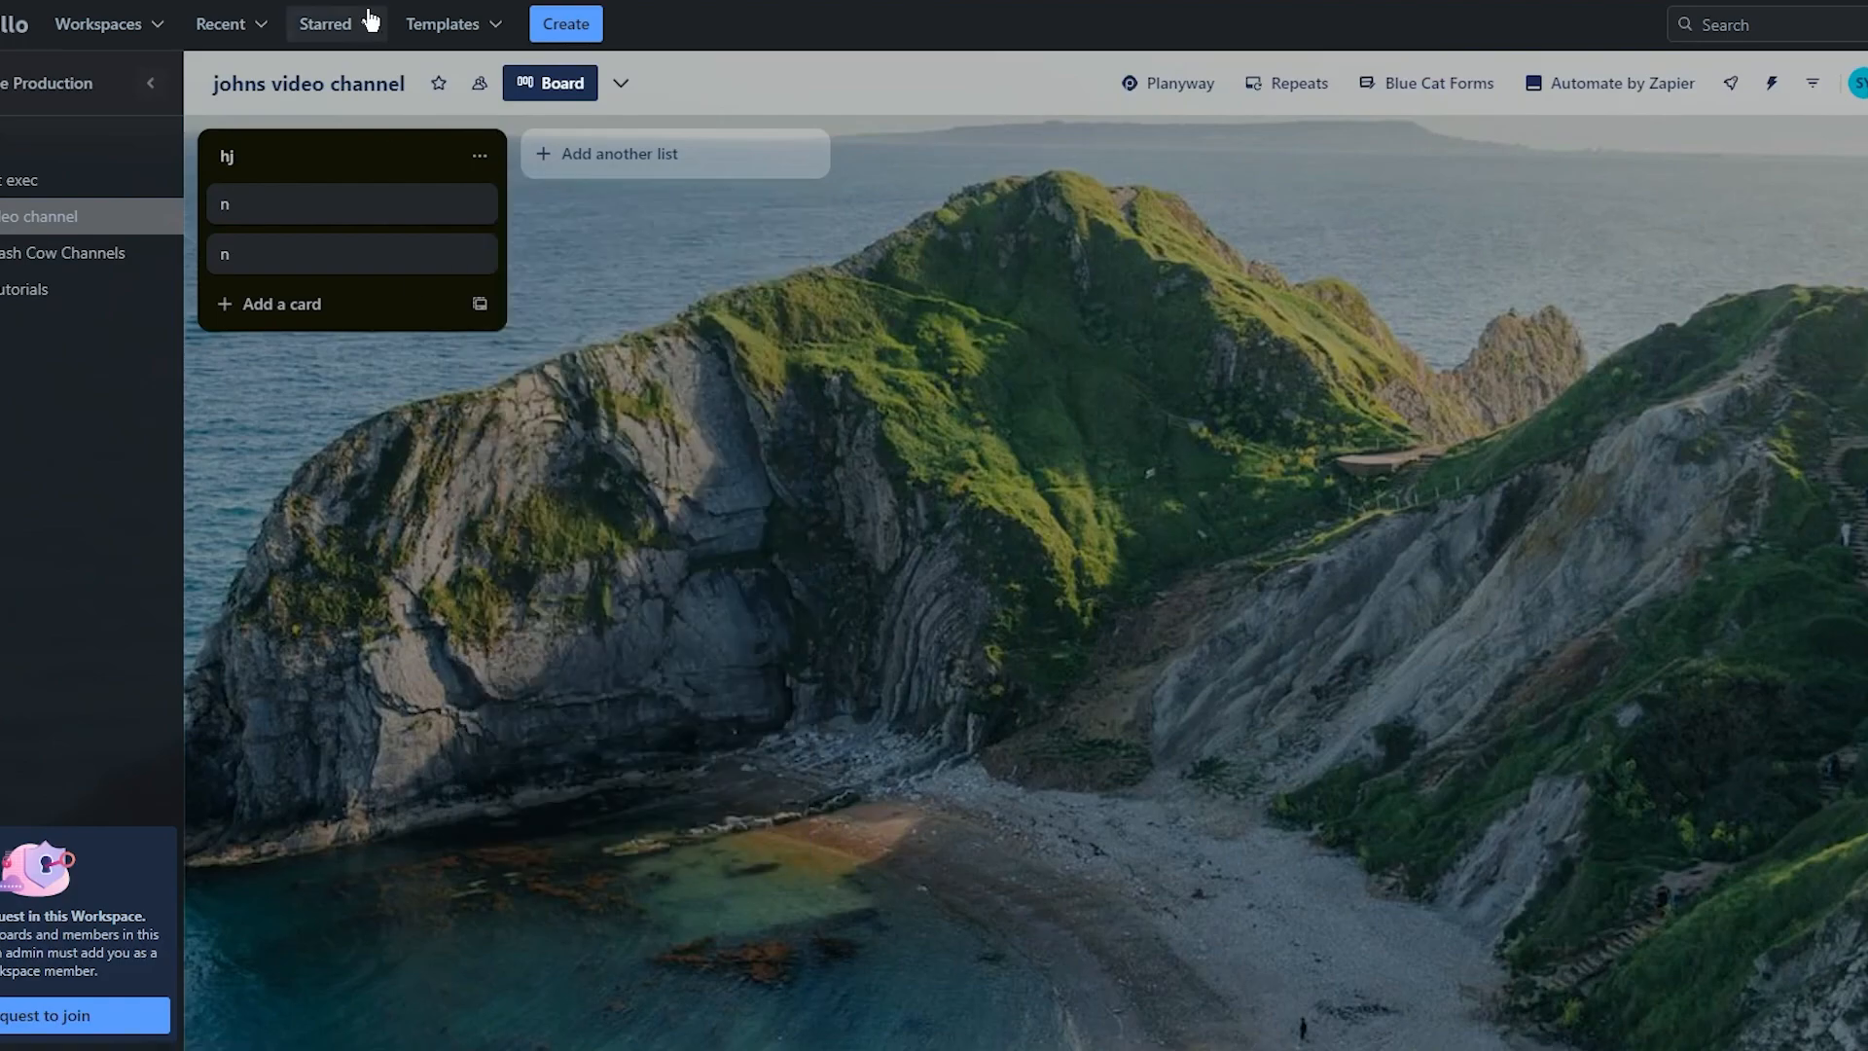
Rename the board as "John's Software Tech".
click(399, 93)
key(BackSpace)
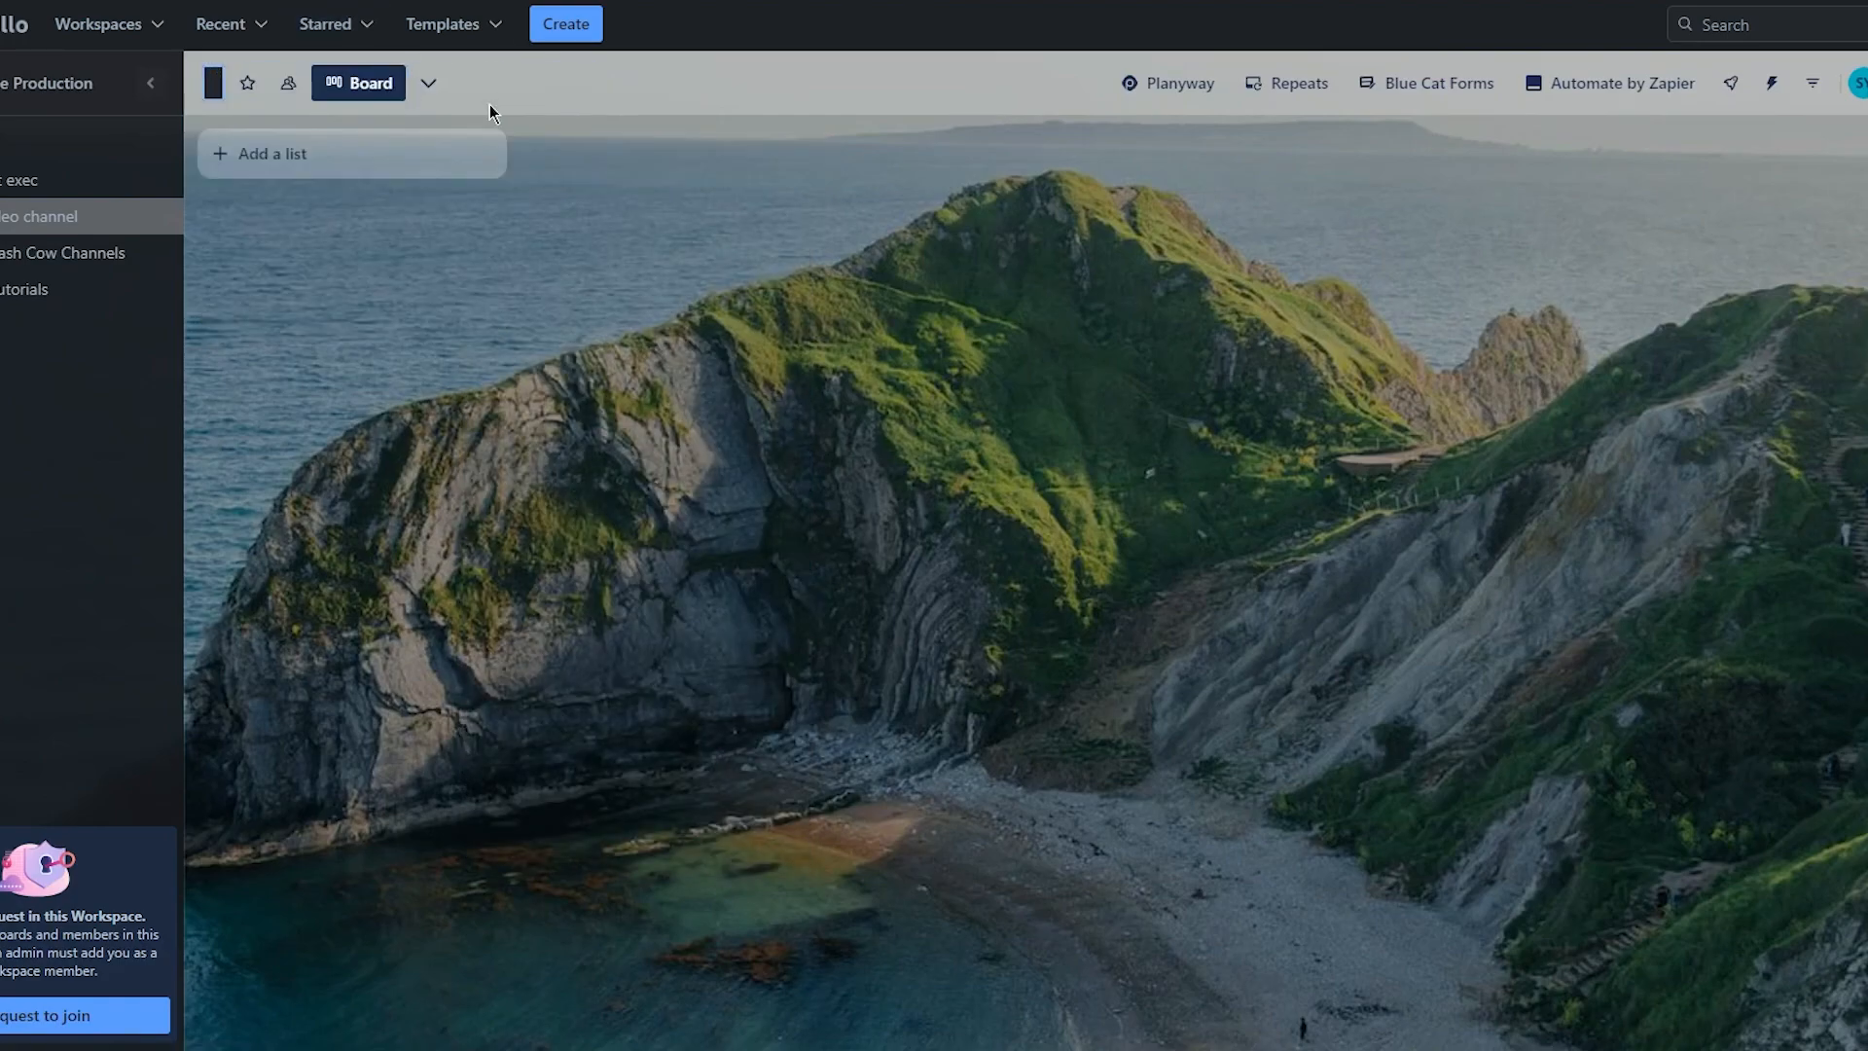
text(John's Software Tech)
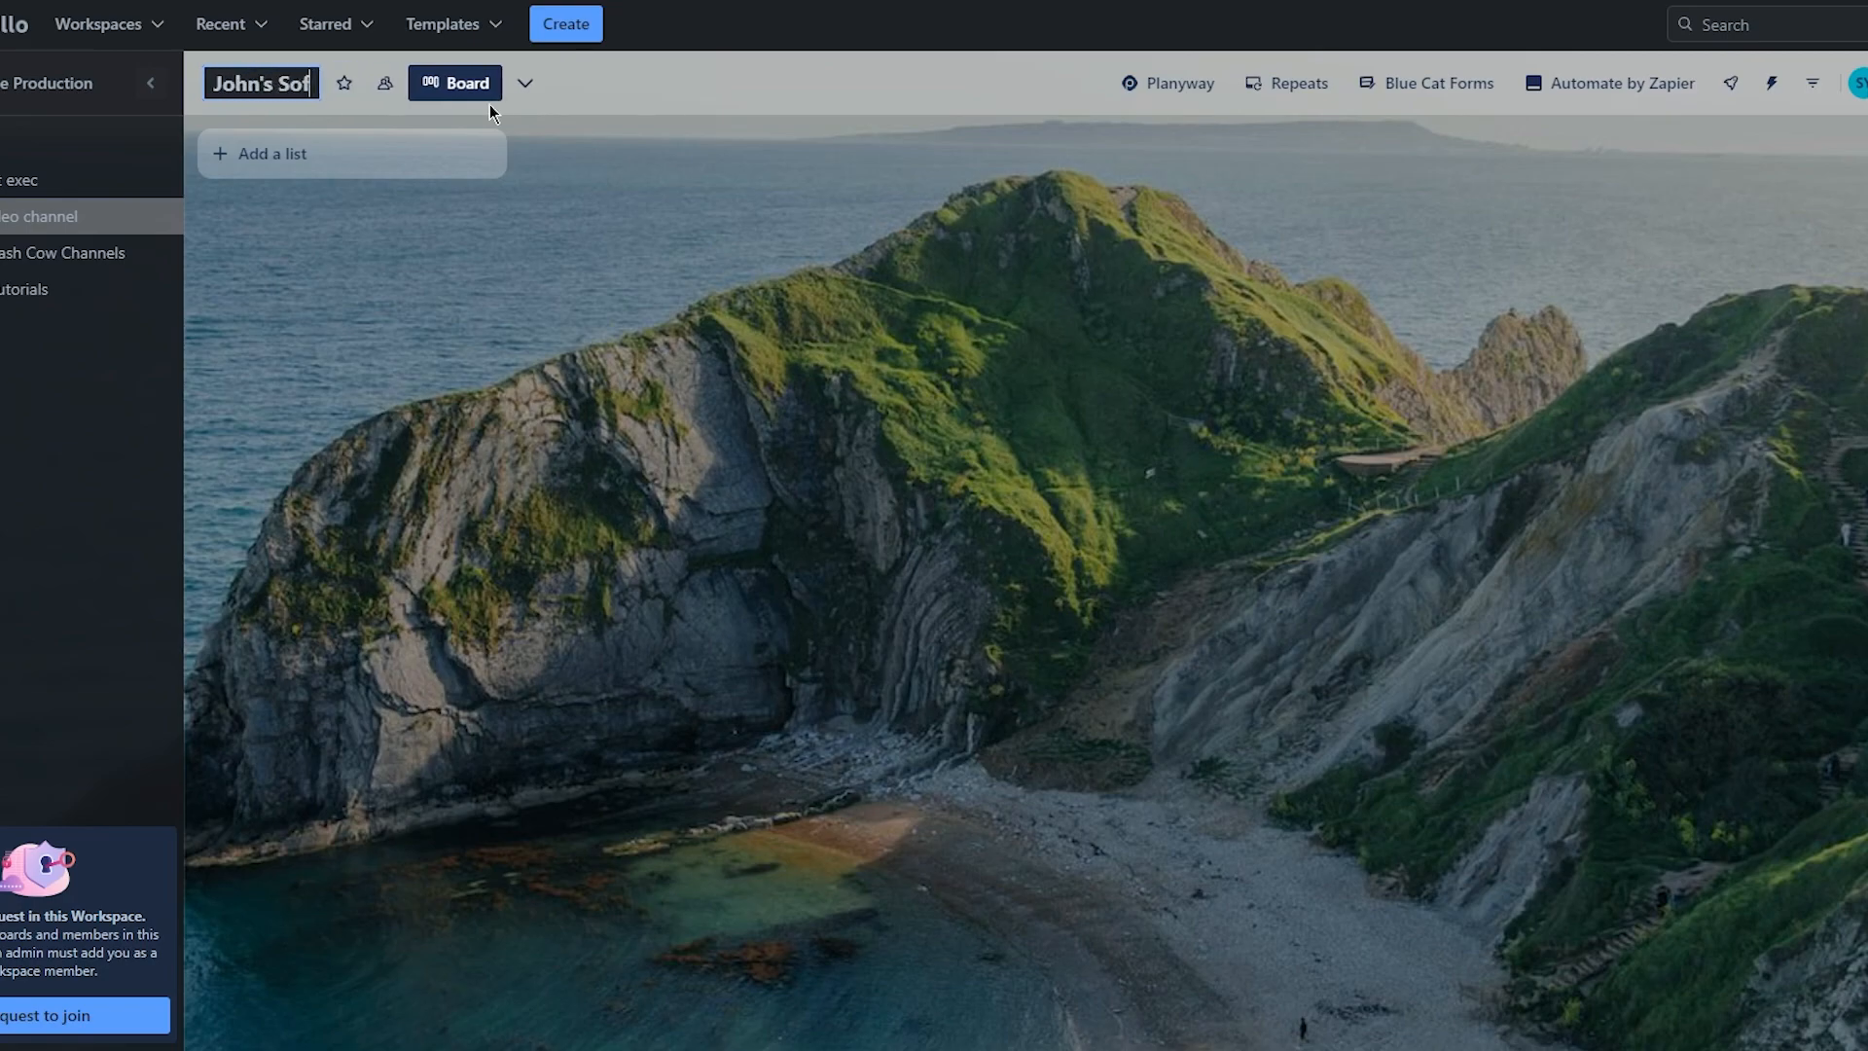
key(Return)
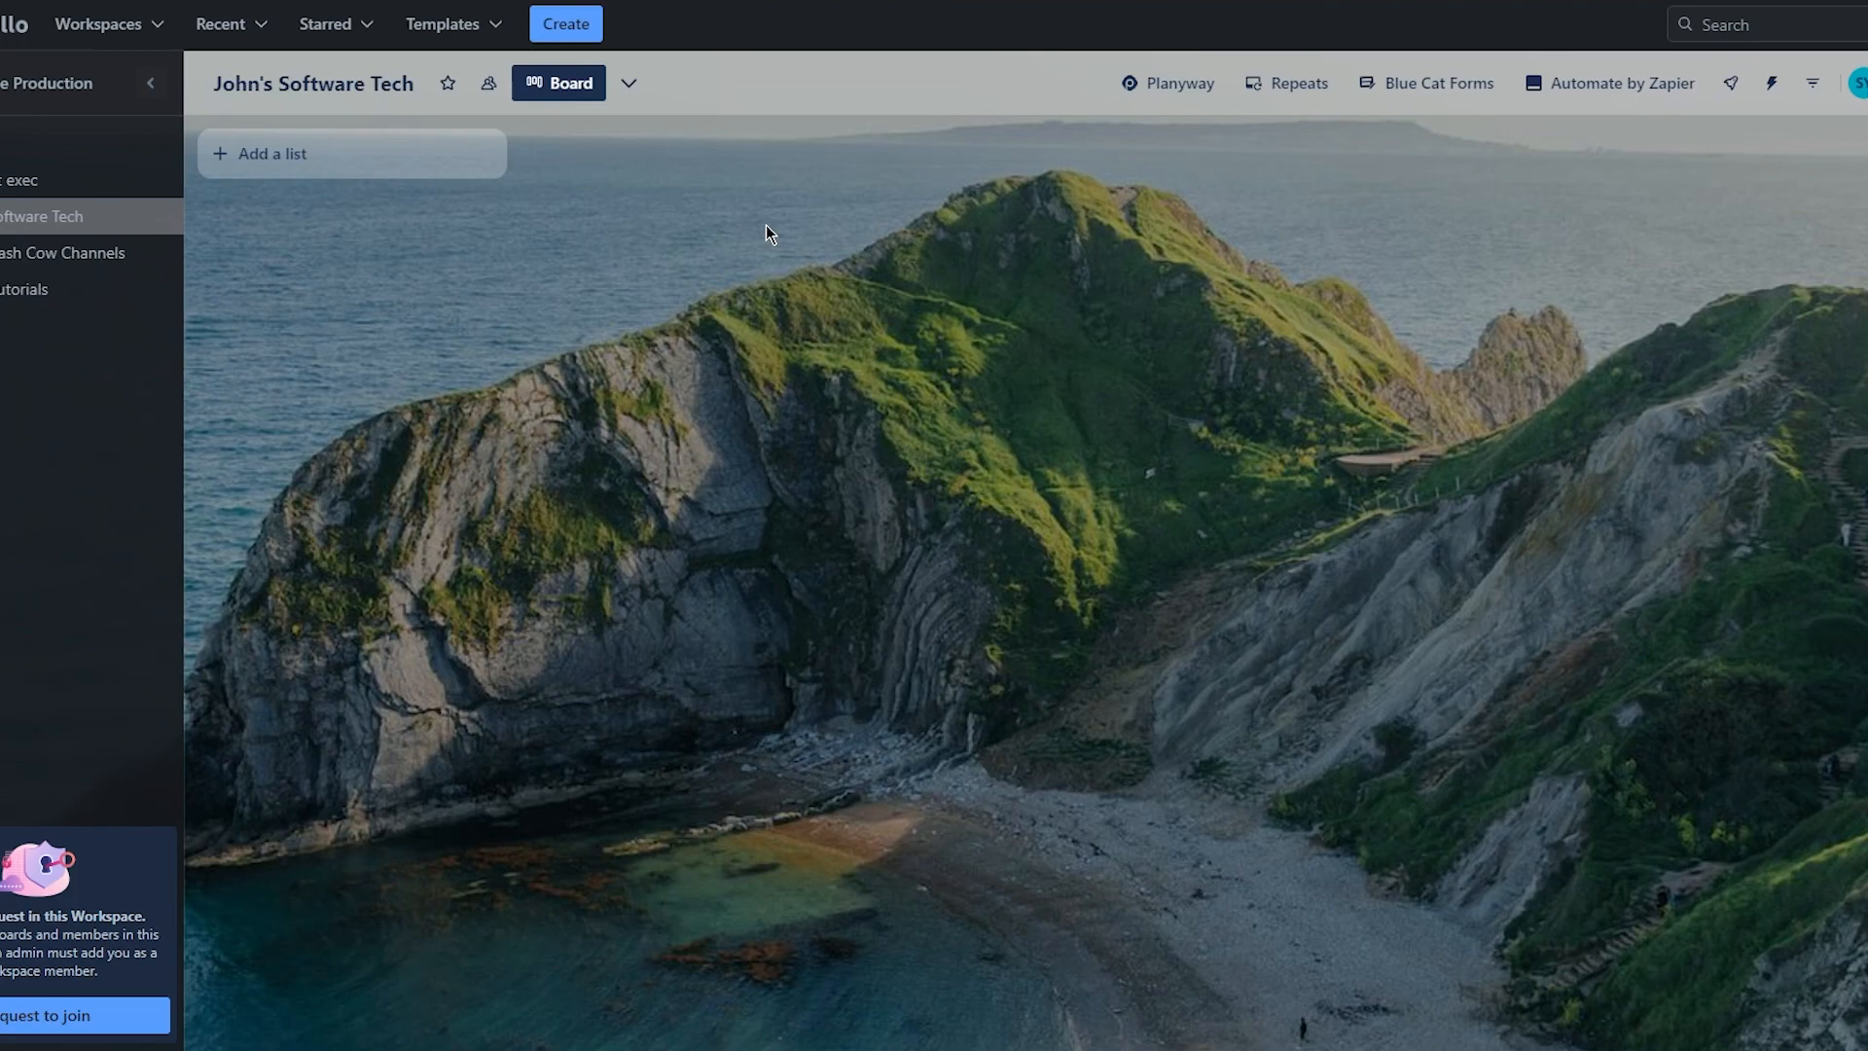
Add three lists to the board, titled "Front End", "Back End" and "UI/UX".
click(294, 156)
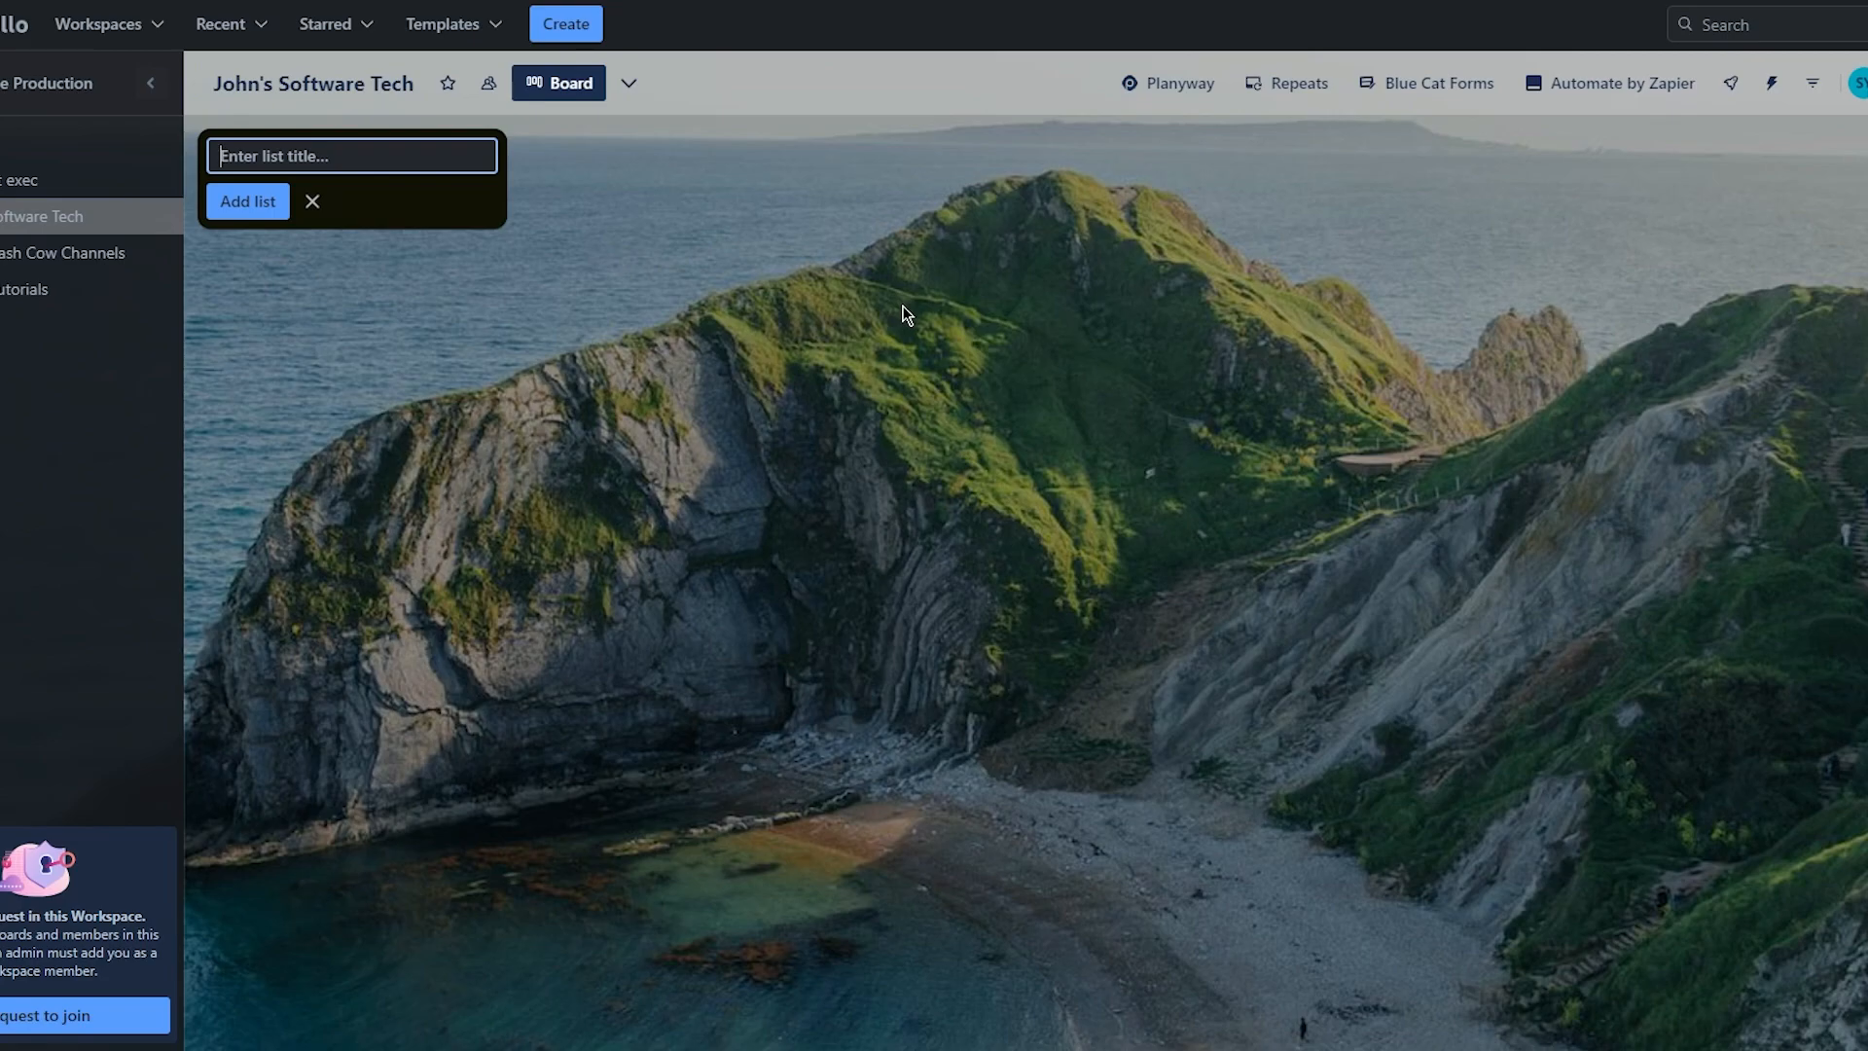
text(Front End)
key(Return)
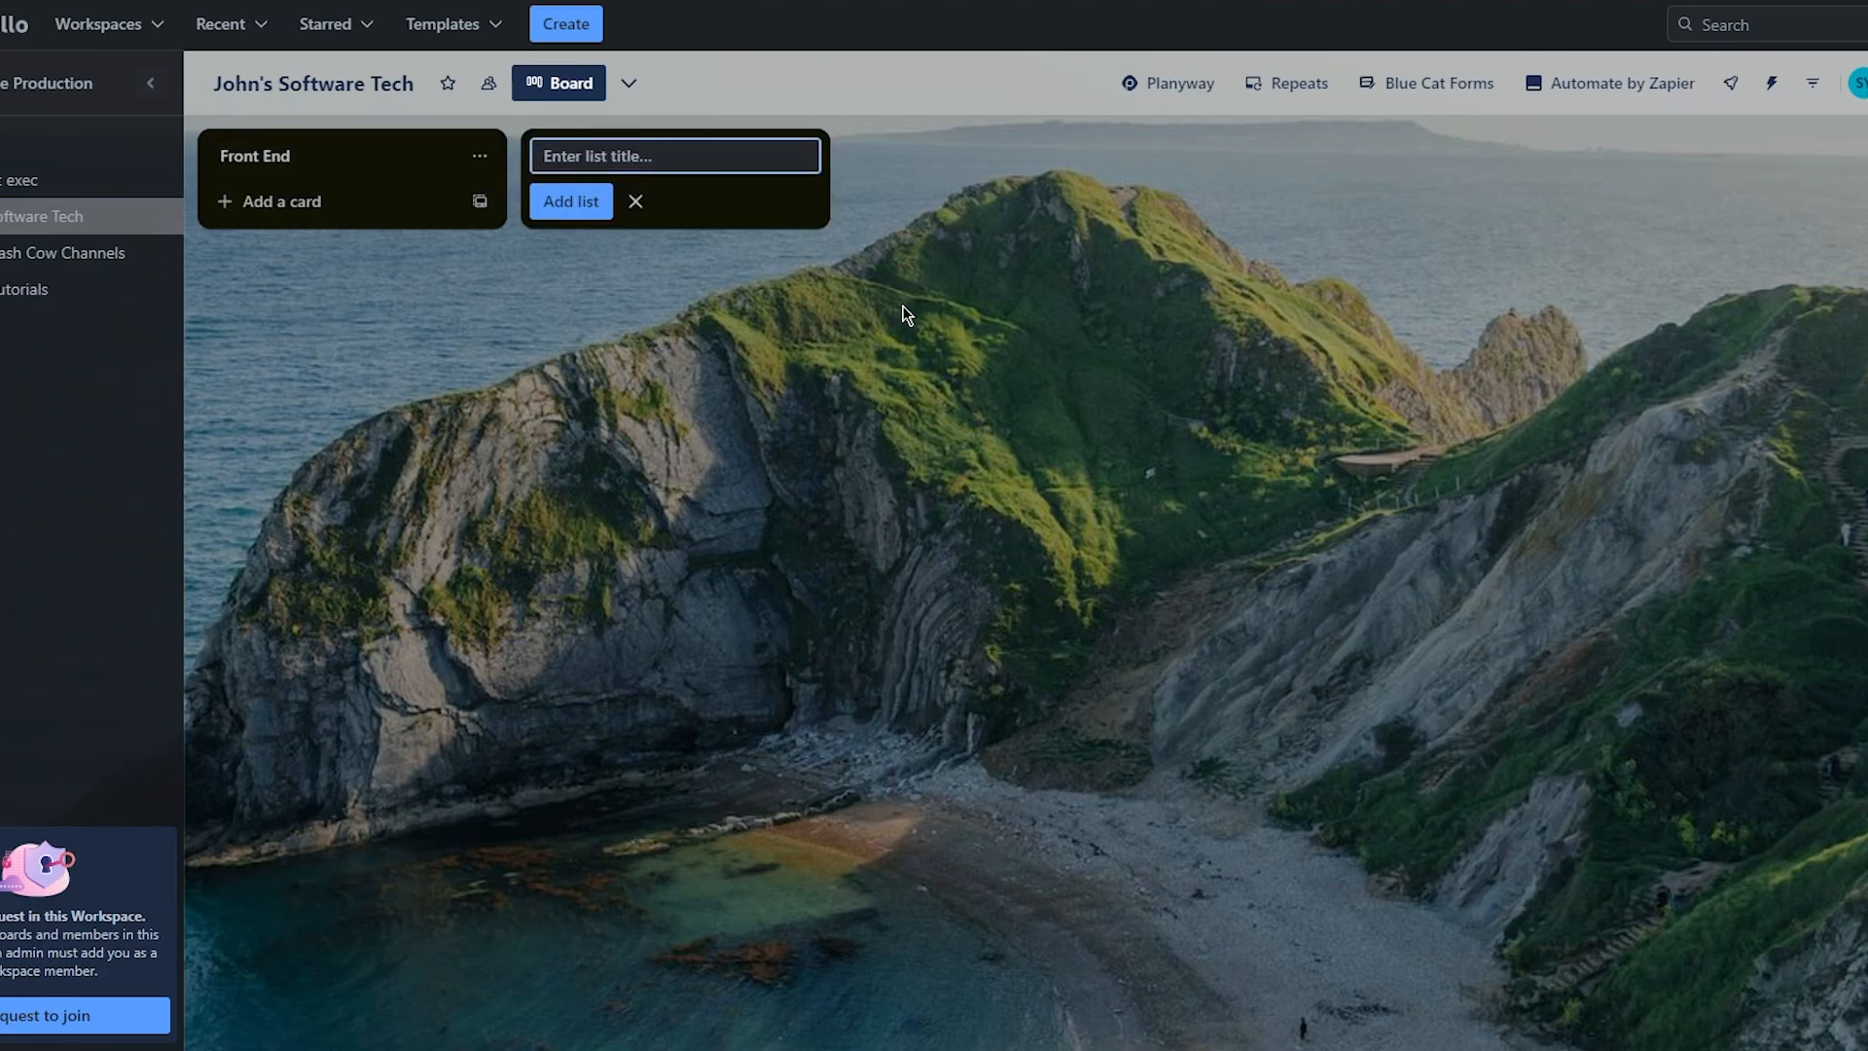
text(Back End)
key(Return)
text(UI/UX)
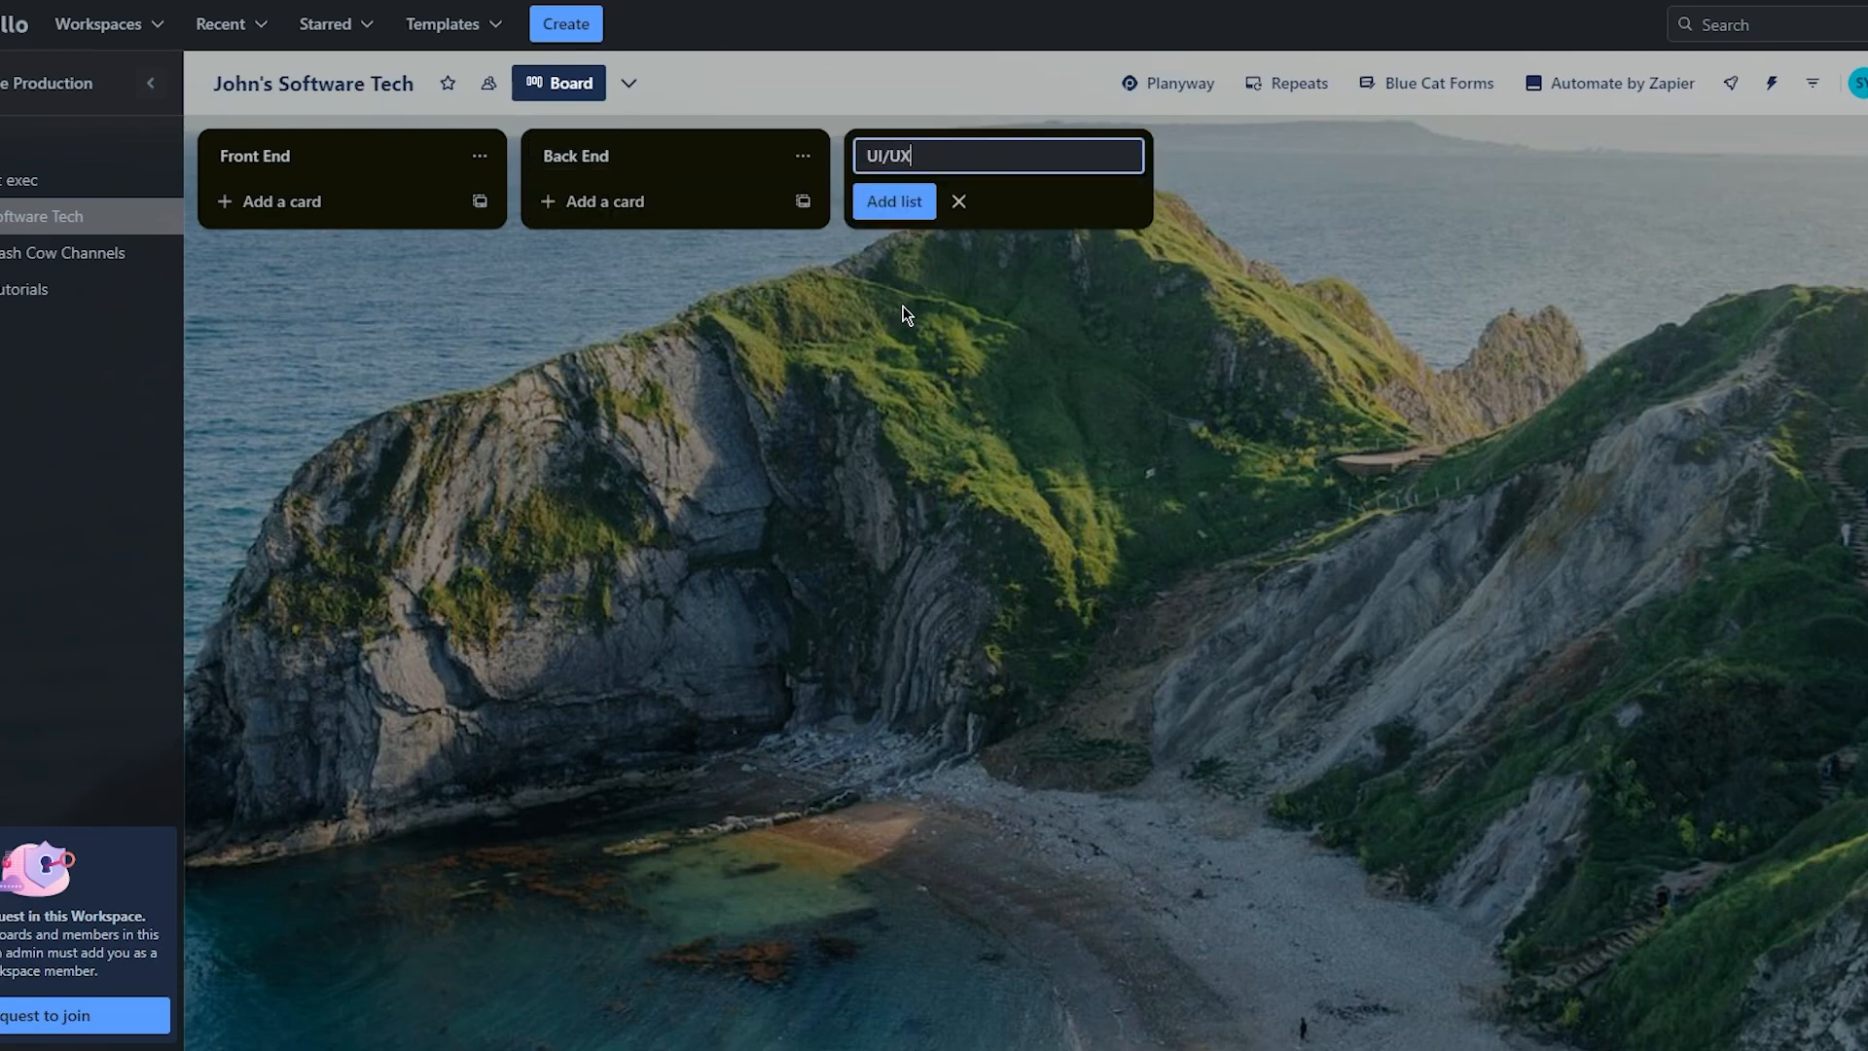
key(Escape)
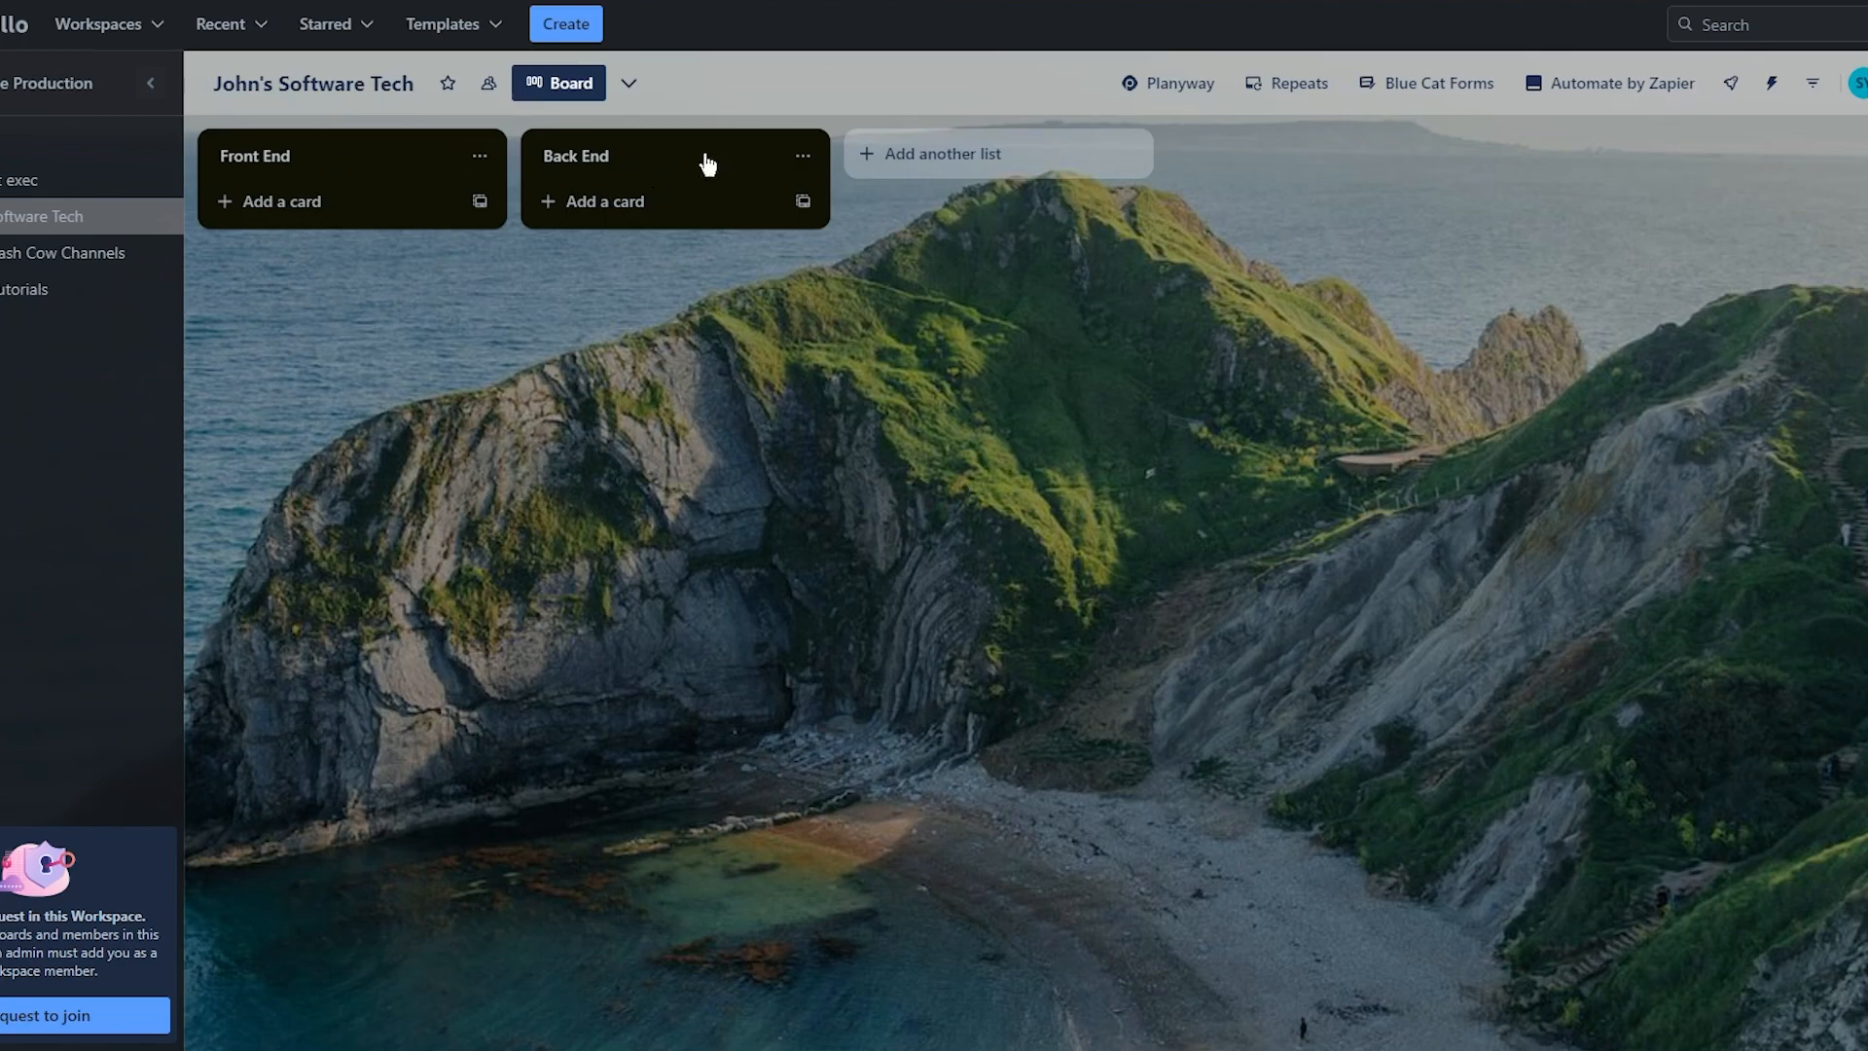
click(936, 158)
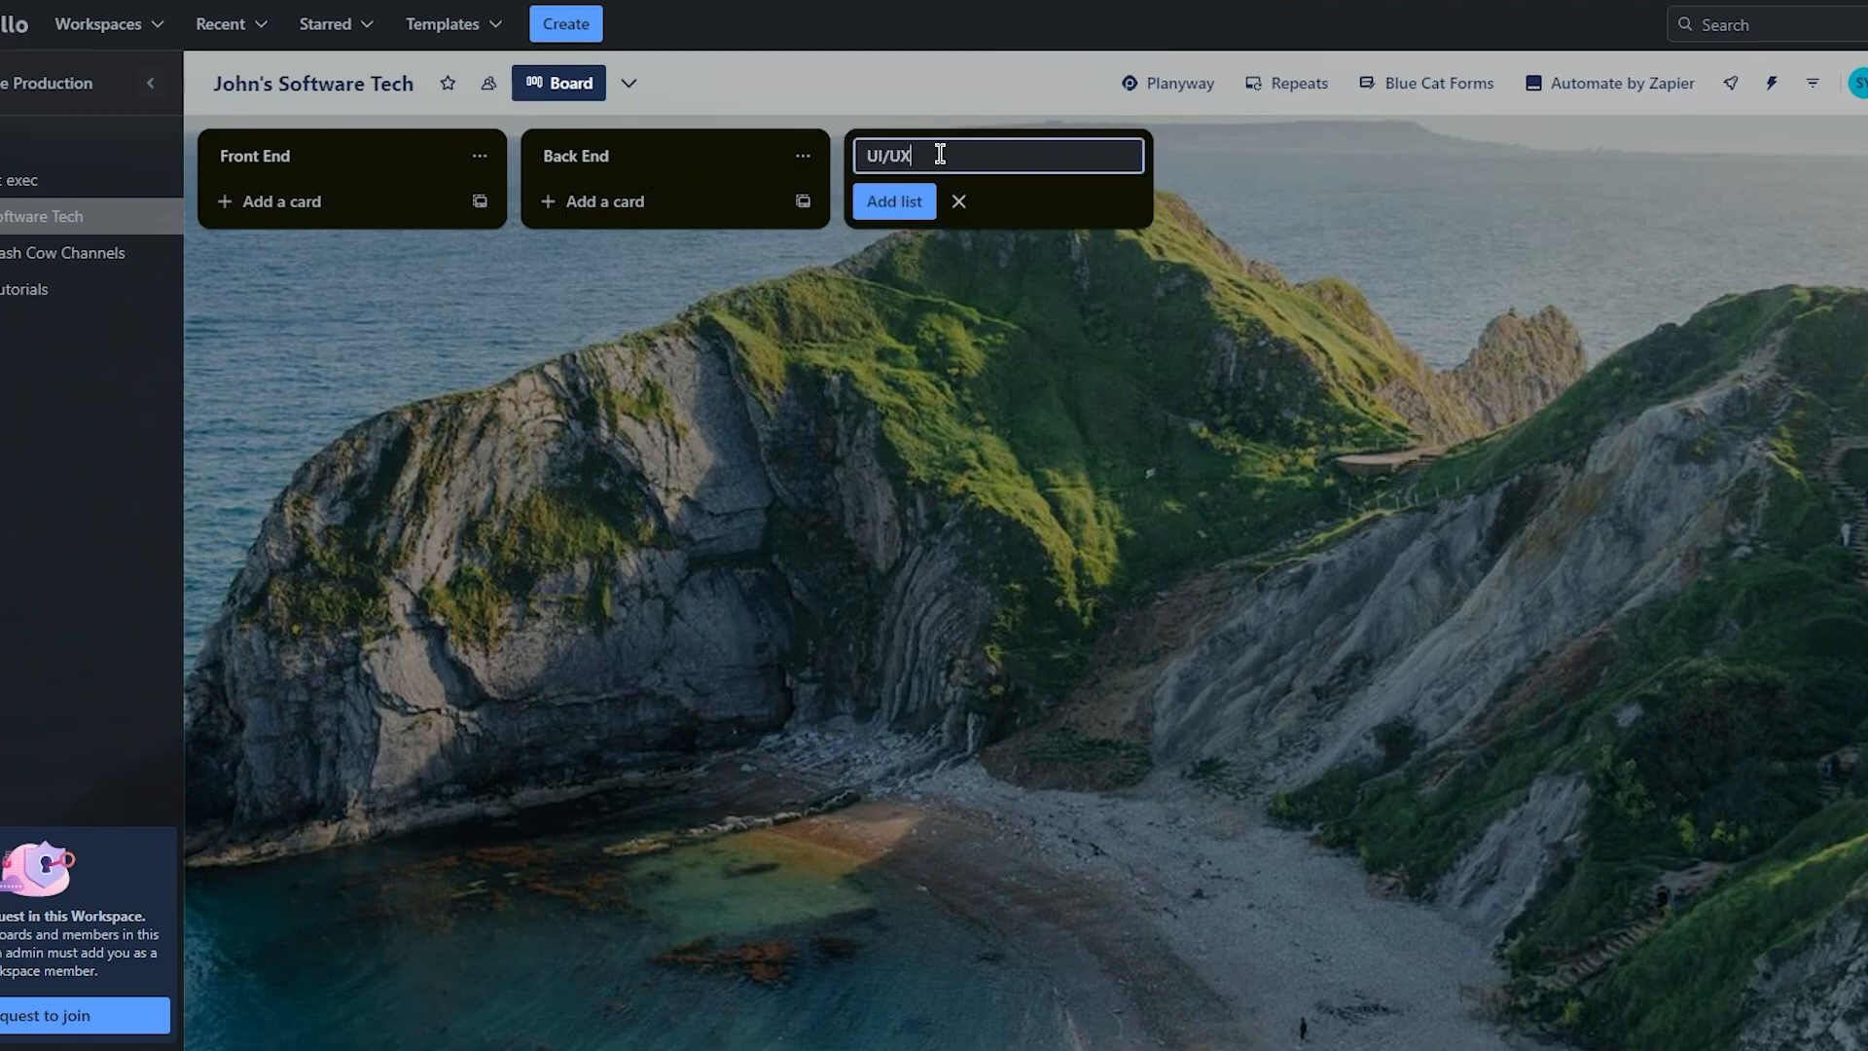
click(894, 201)
key(Escape)
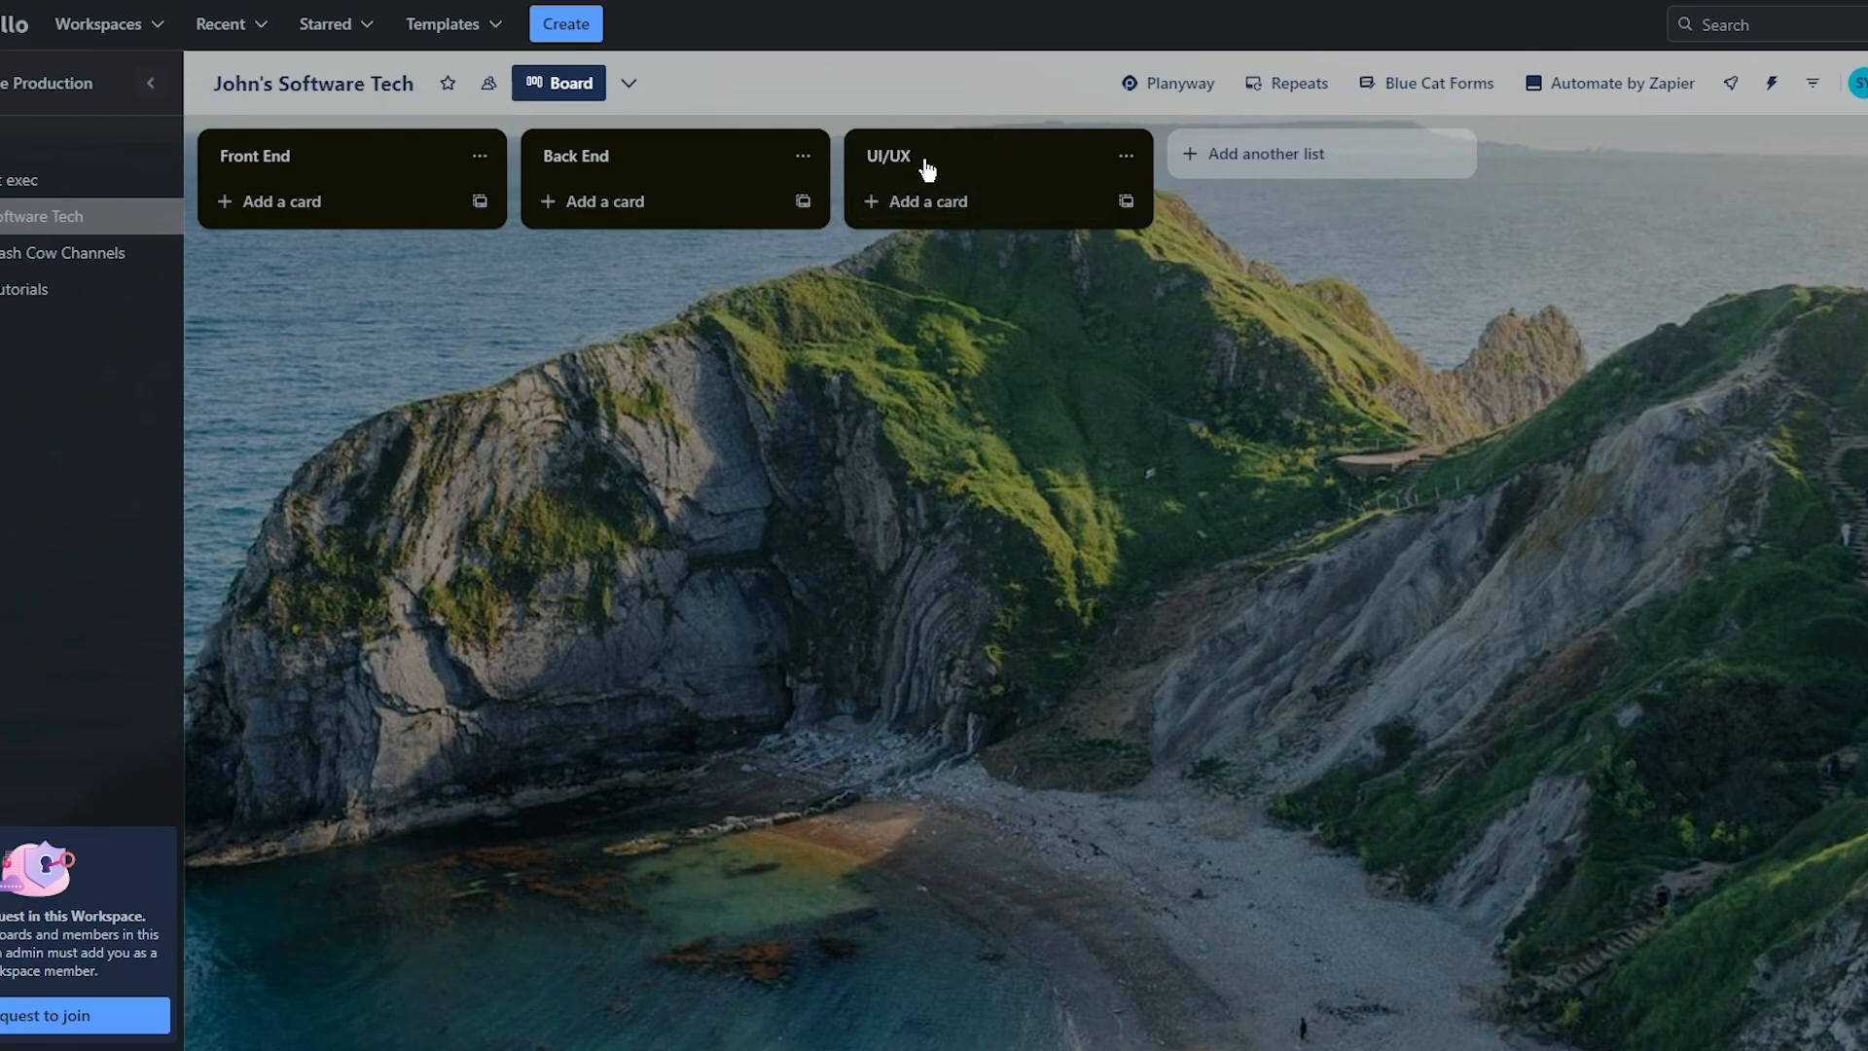
Add the cards "elements", "color scheme", "borders" and "mockups" to the Front End list.
click(274, 204)
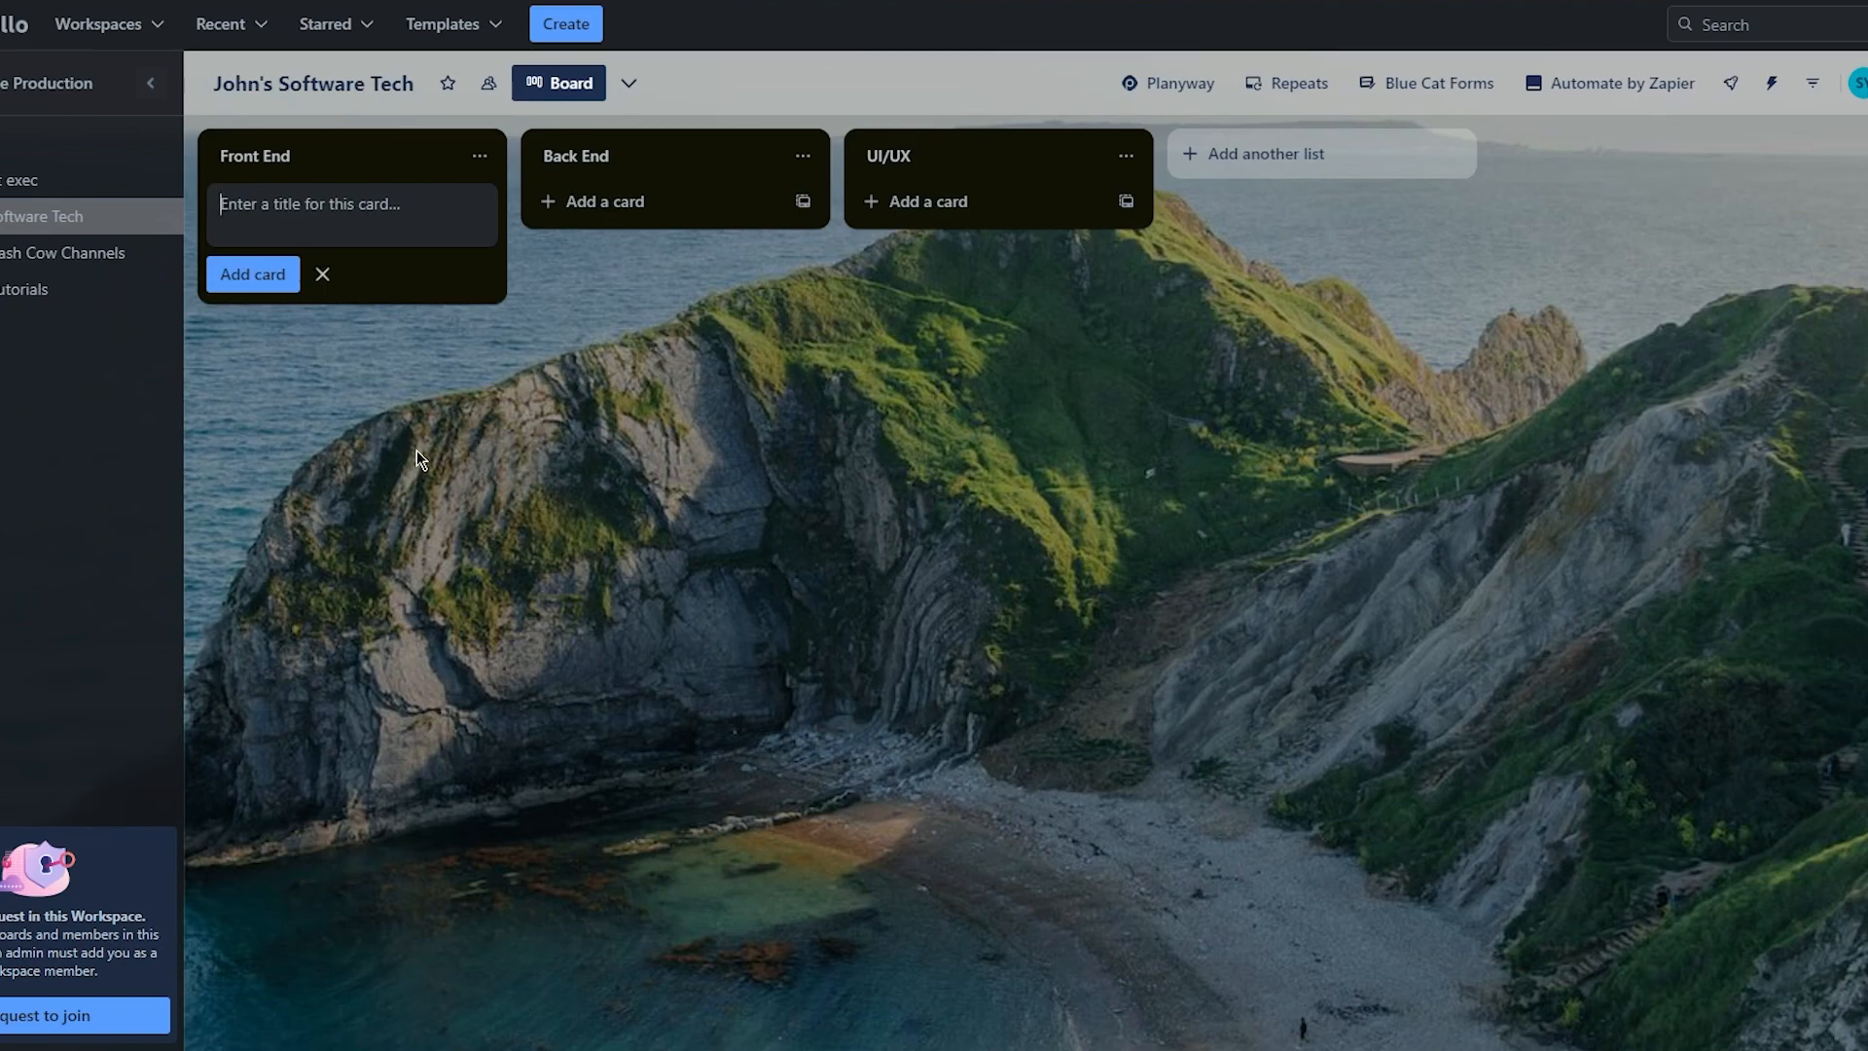
text(elements)
key(Return)
text(color sc)
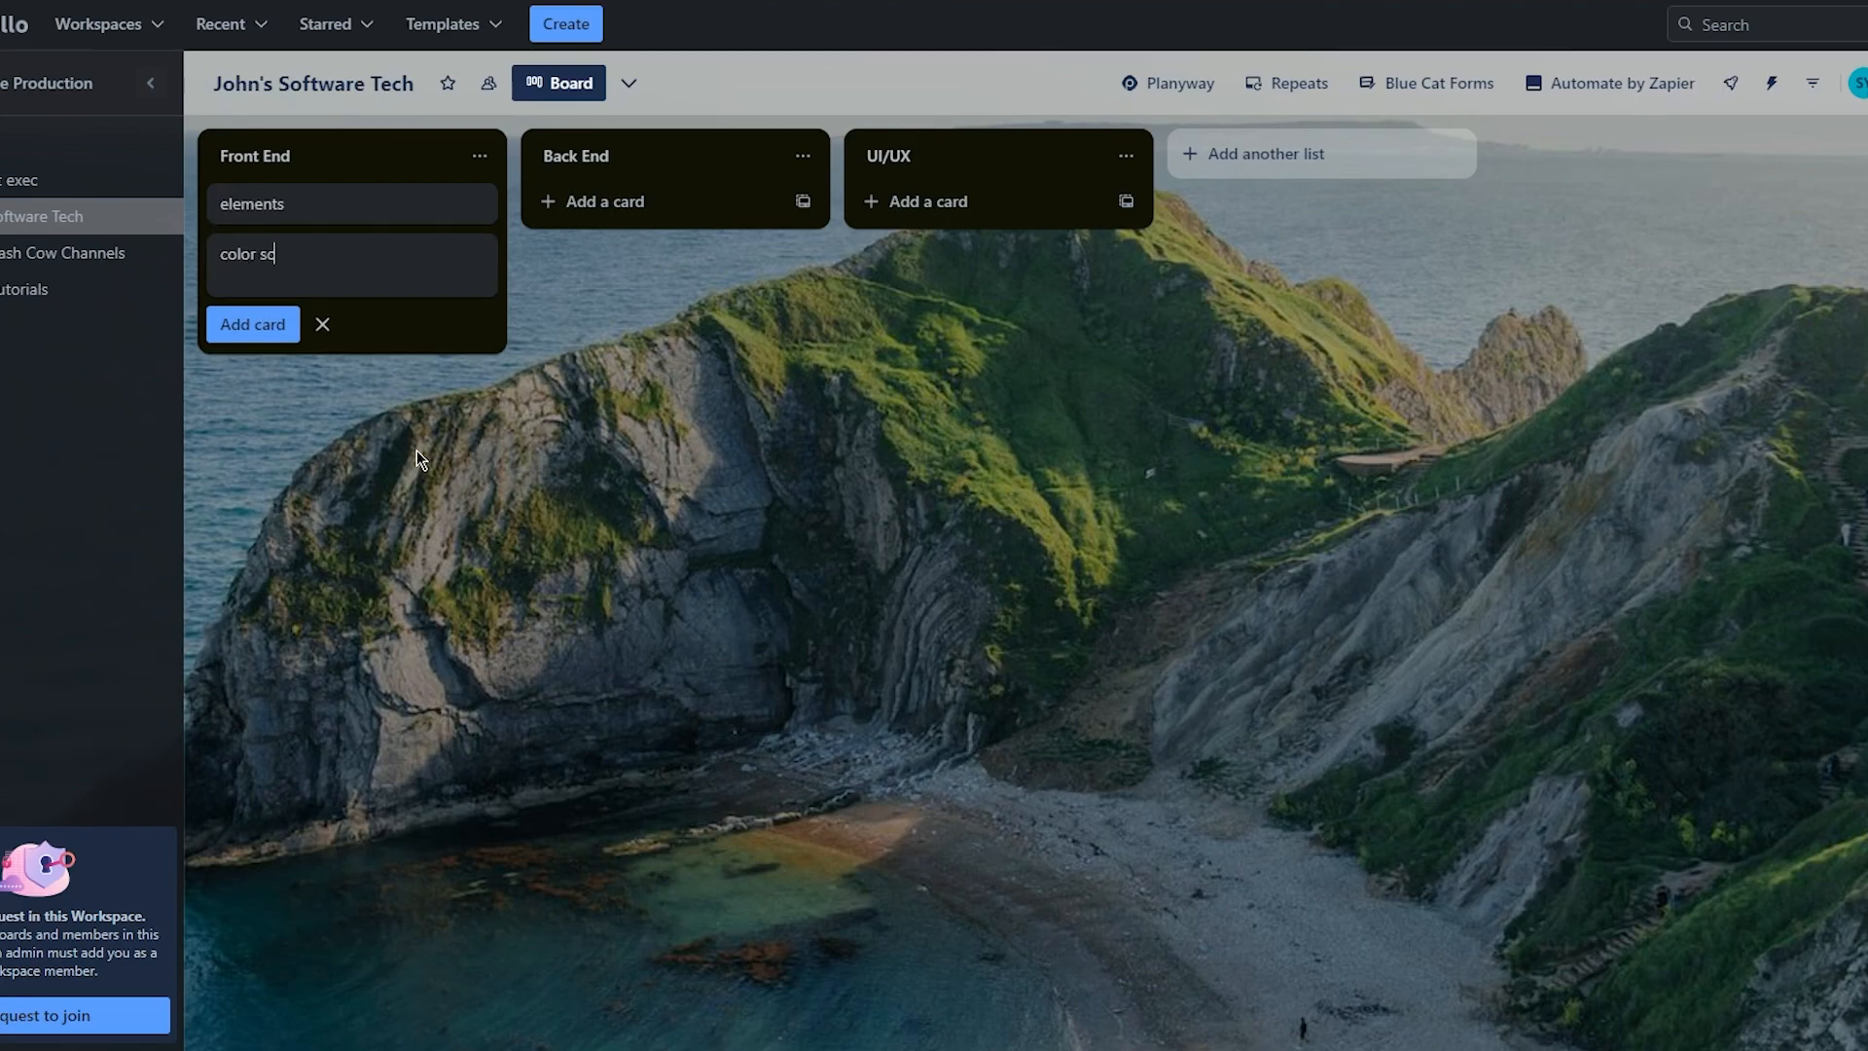
text(heme)
key(Return)
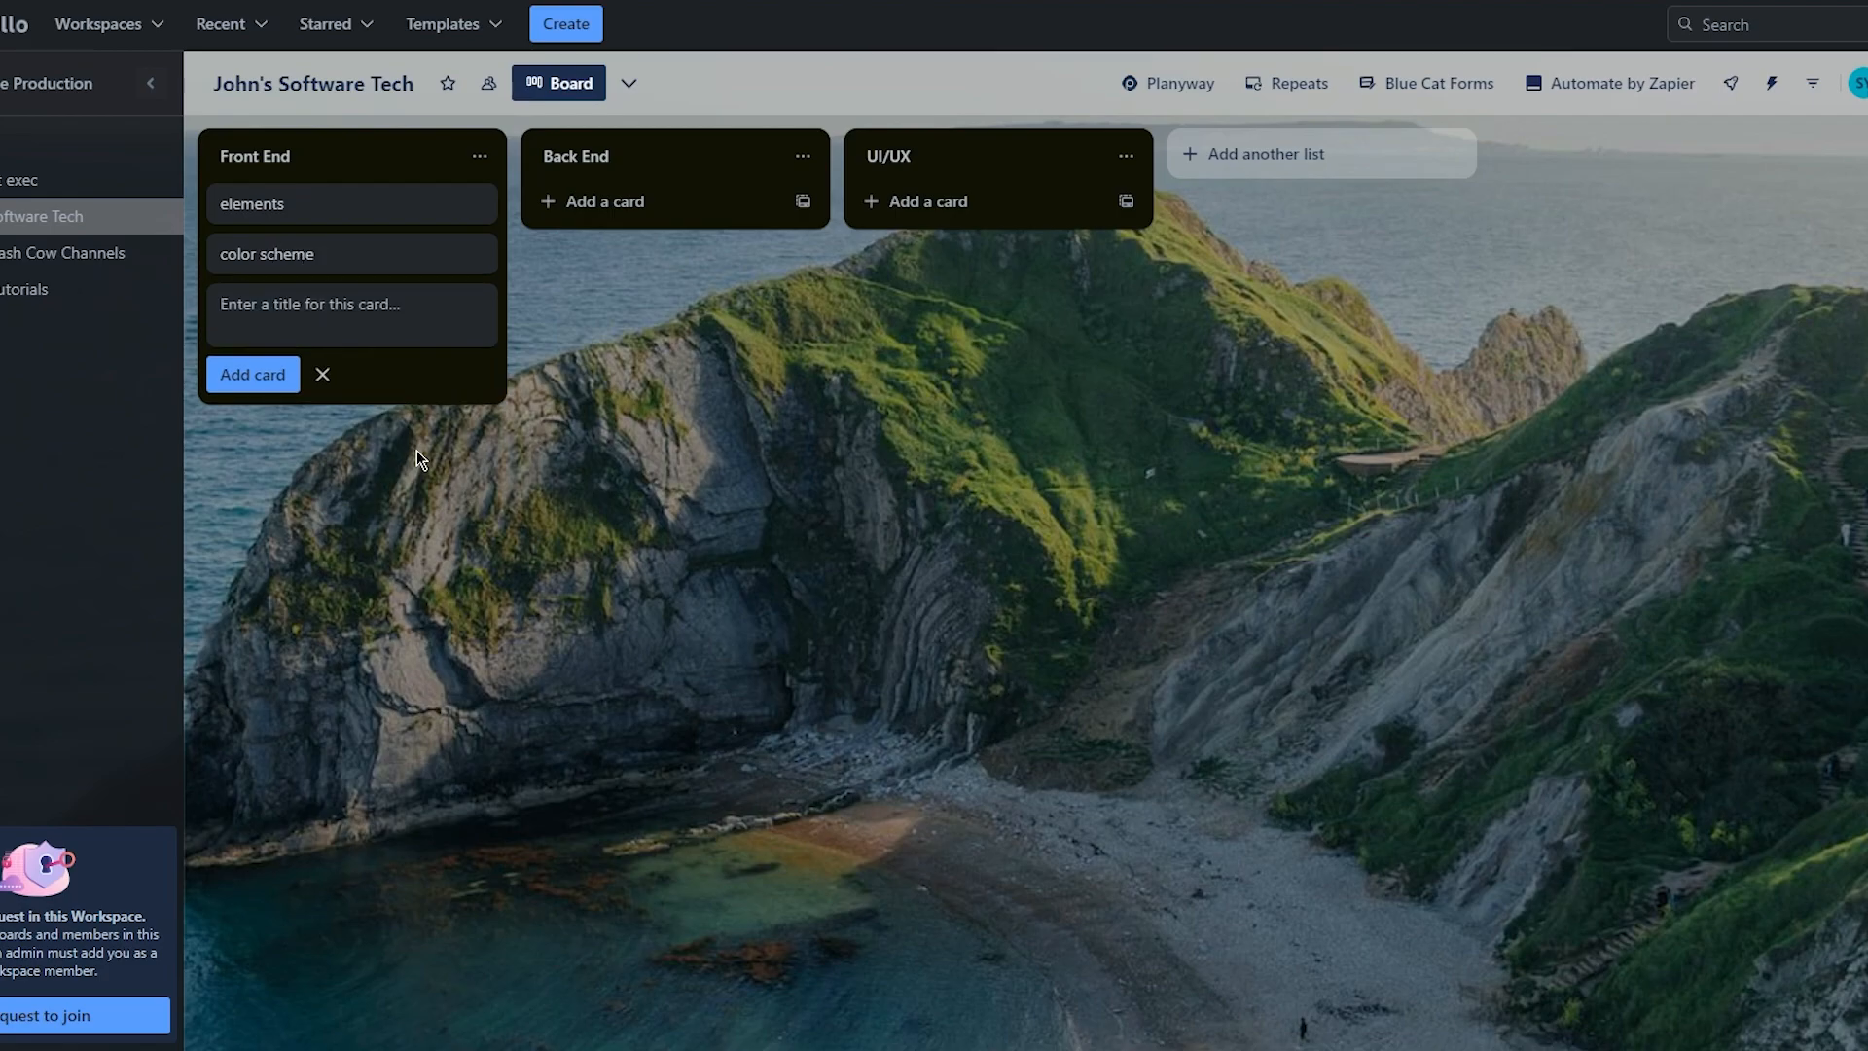
text(borders)
key(Return)
text(mockups)
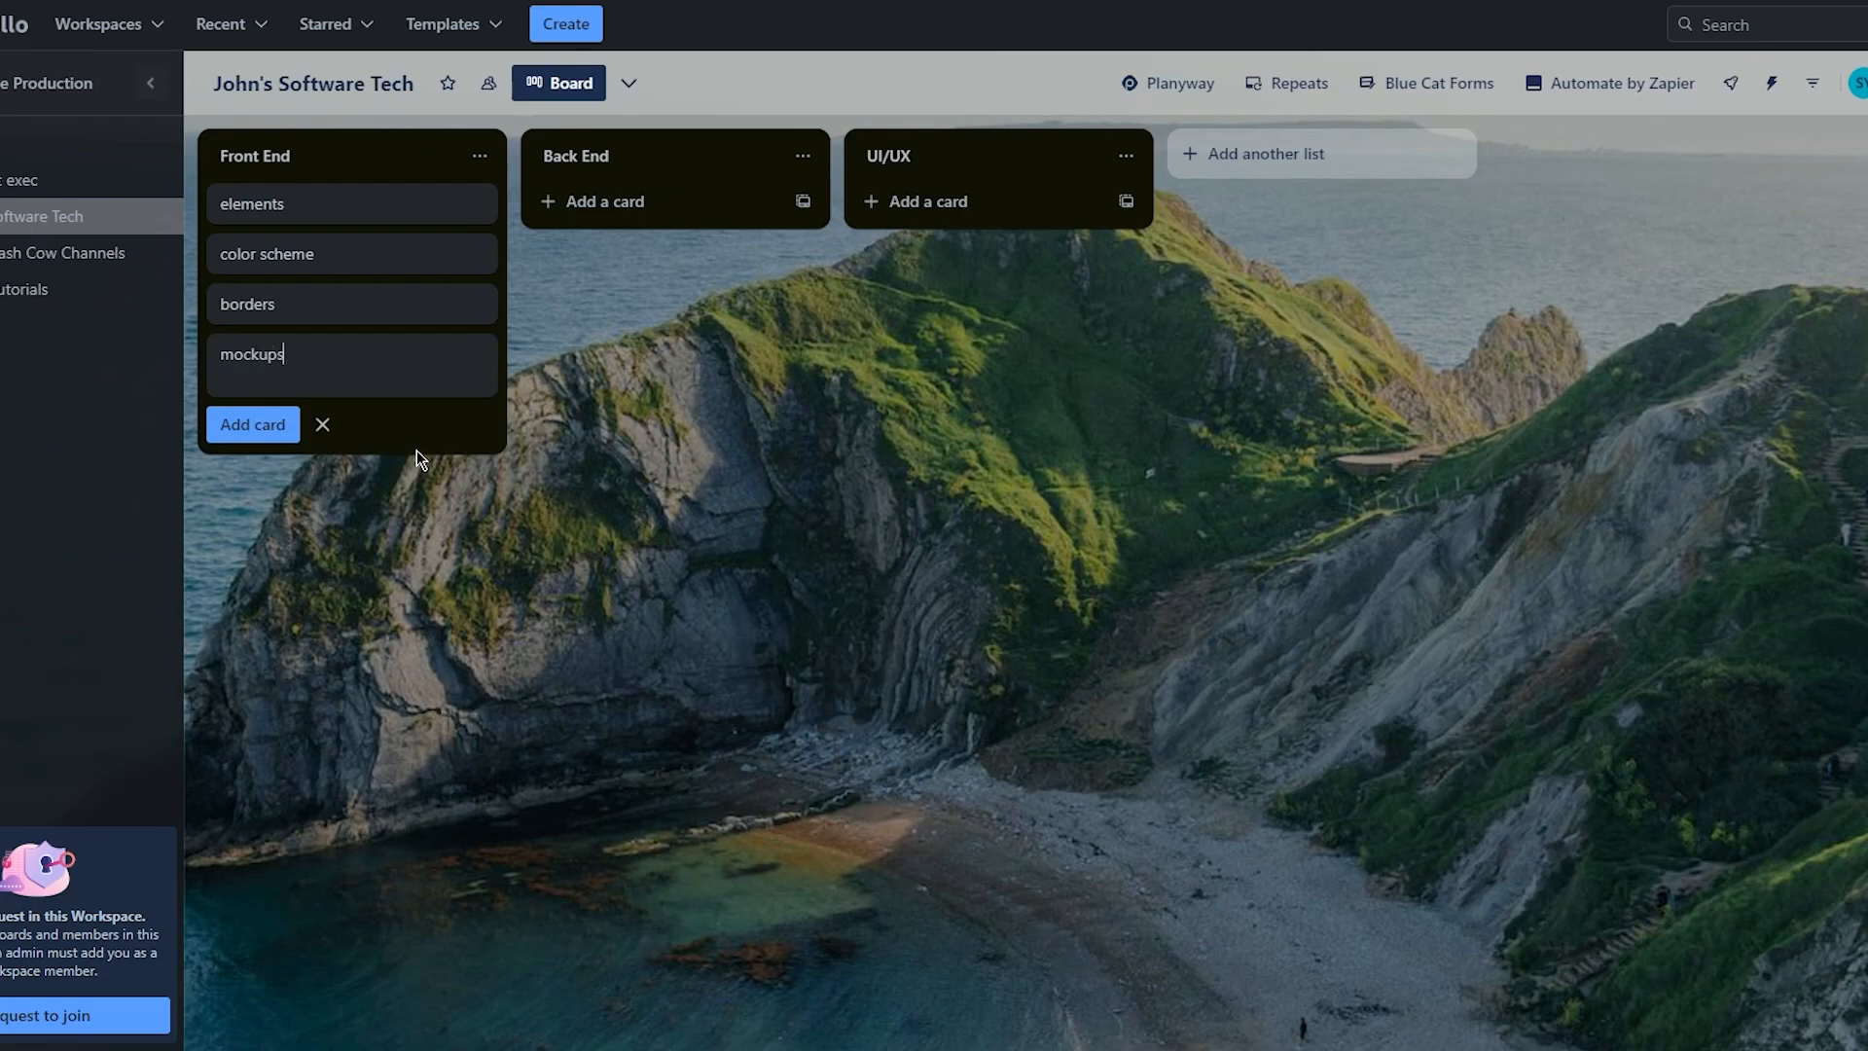
click(416, 451)
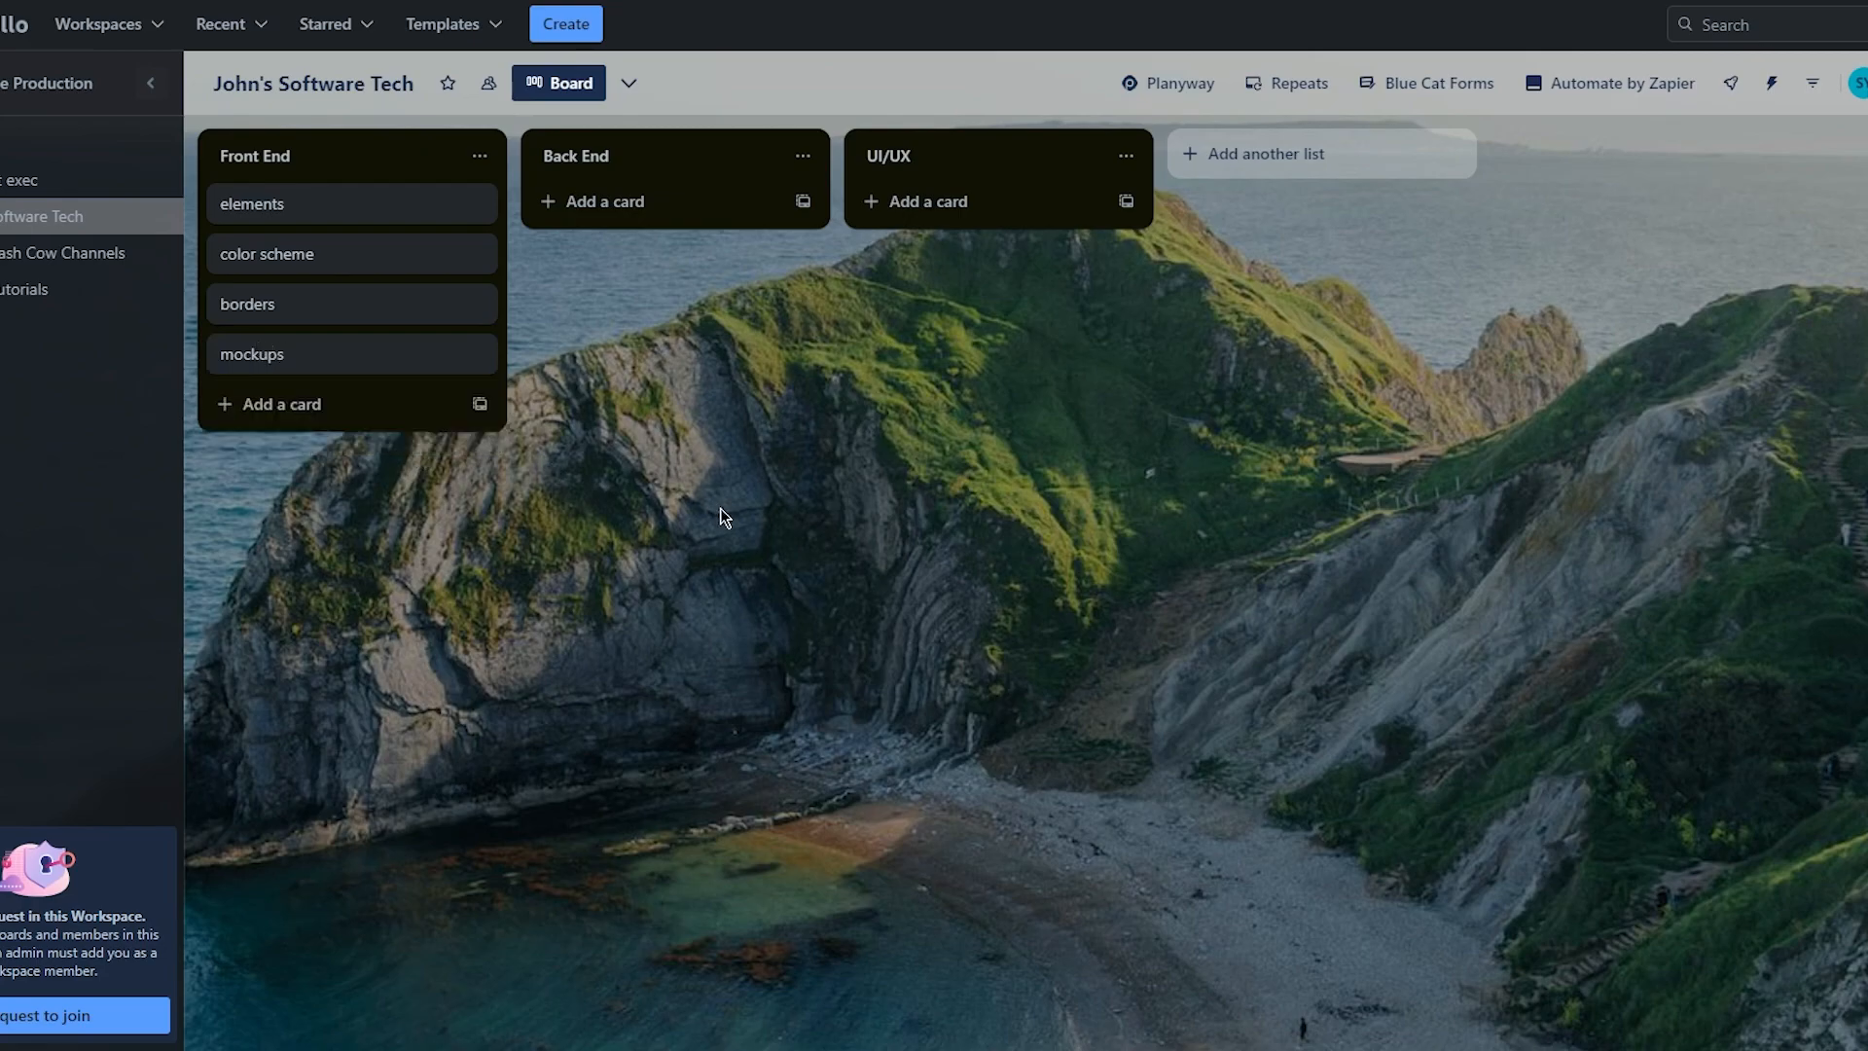
Add the cards "server code", "elemnt code", "dev code" and "cmd code" to the Back End list.
click(655, 206)
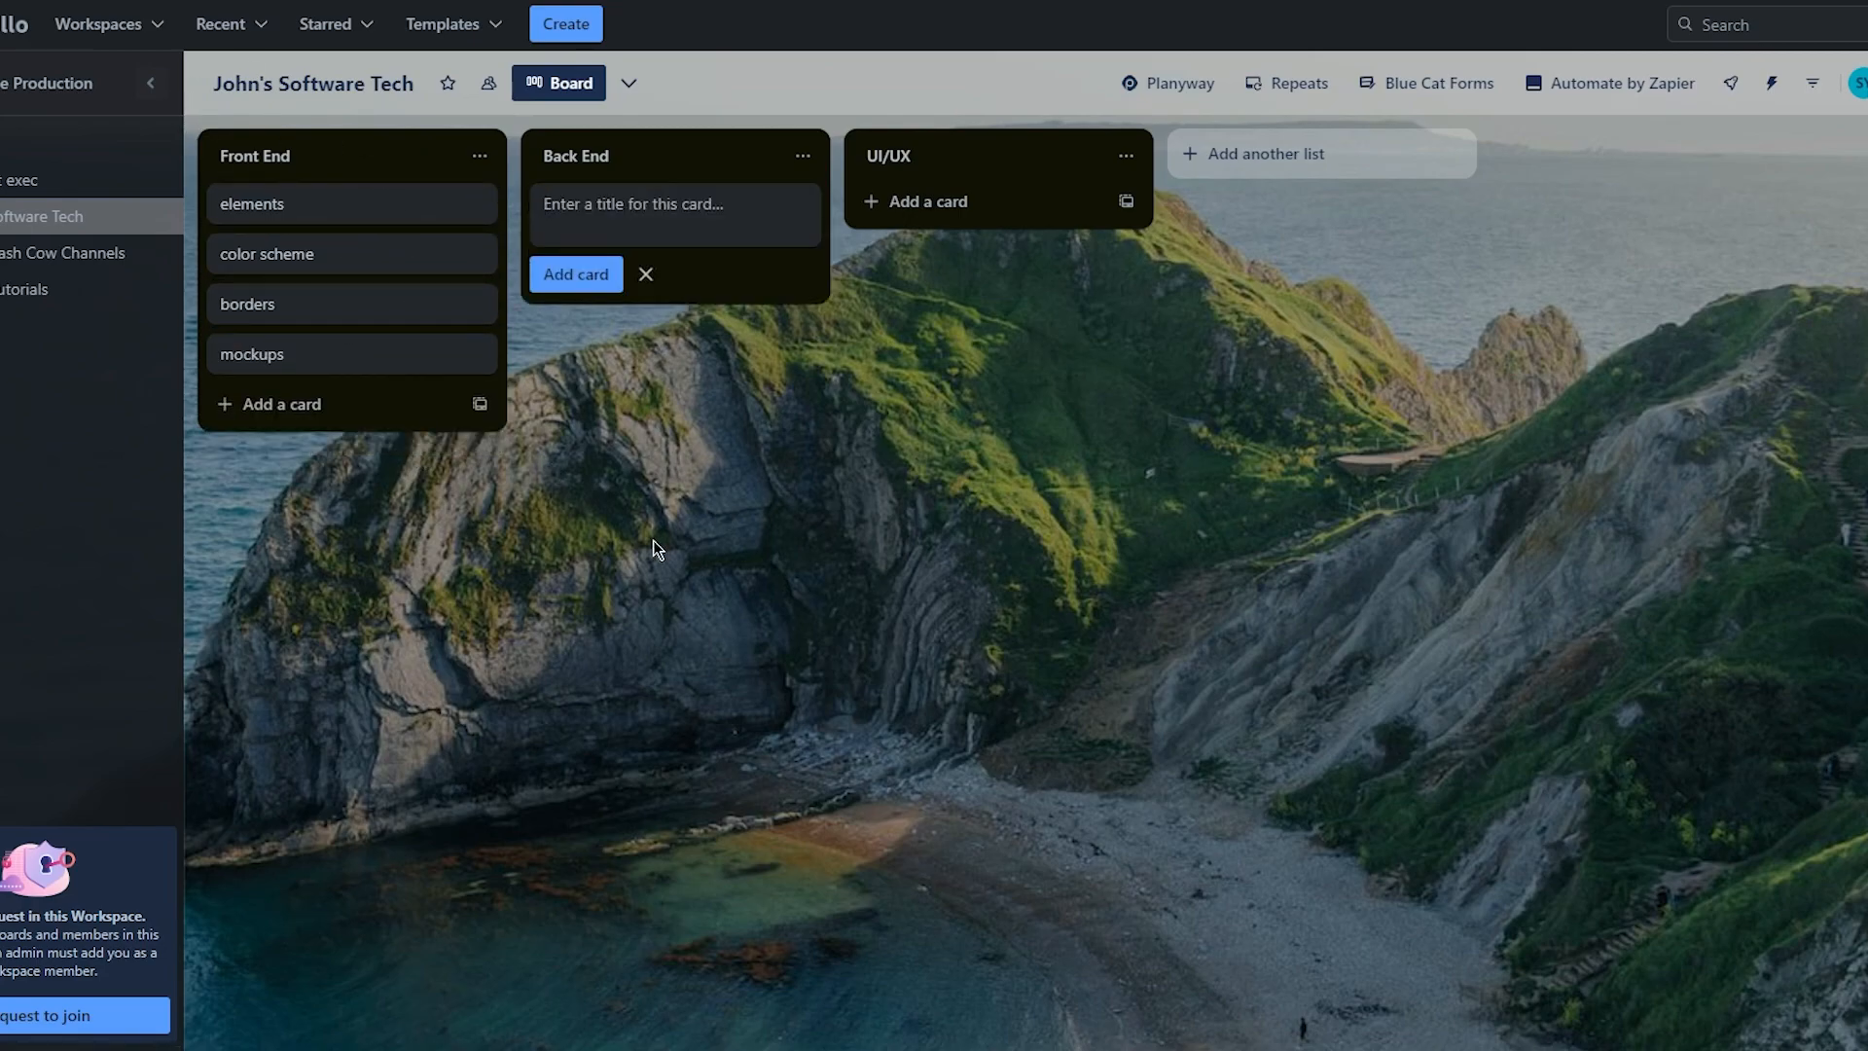
text(server code)
key(Return)
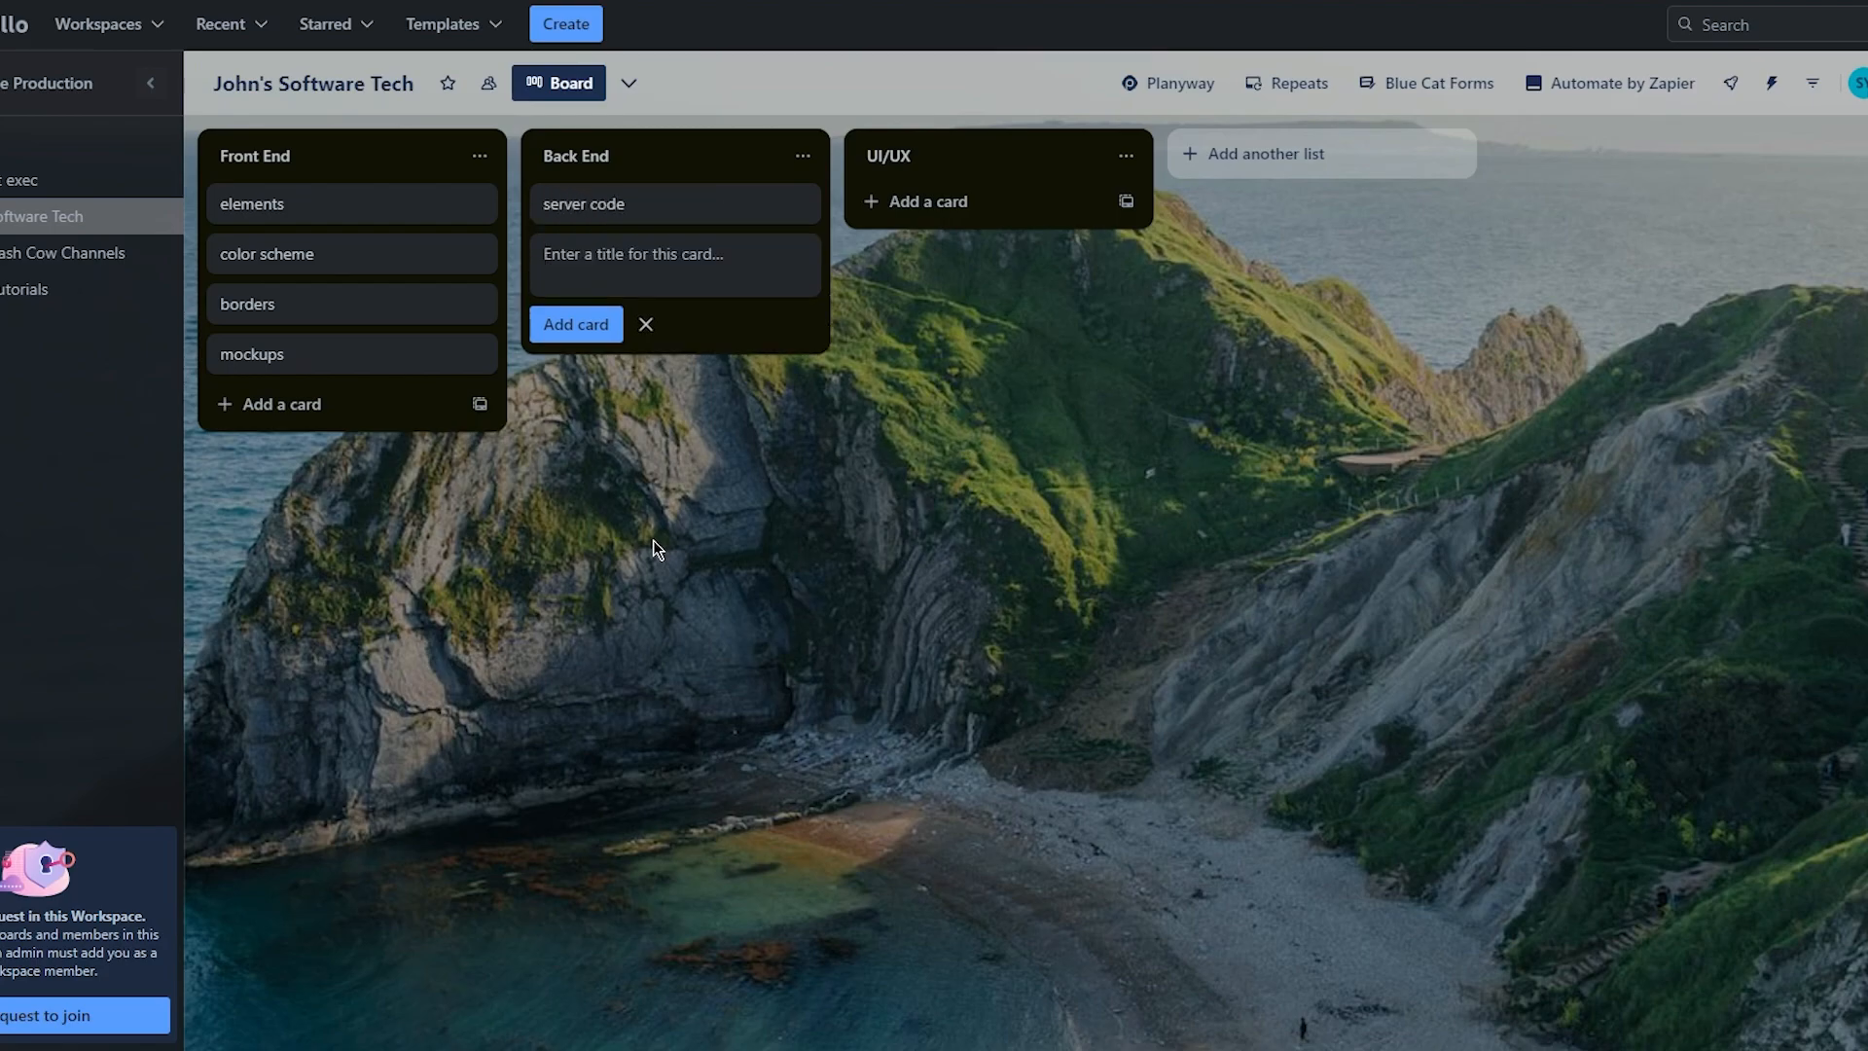
text(elemnt code)
key(Return)
text(d)
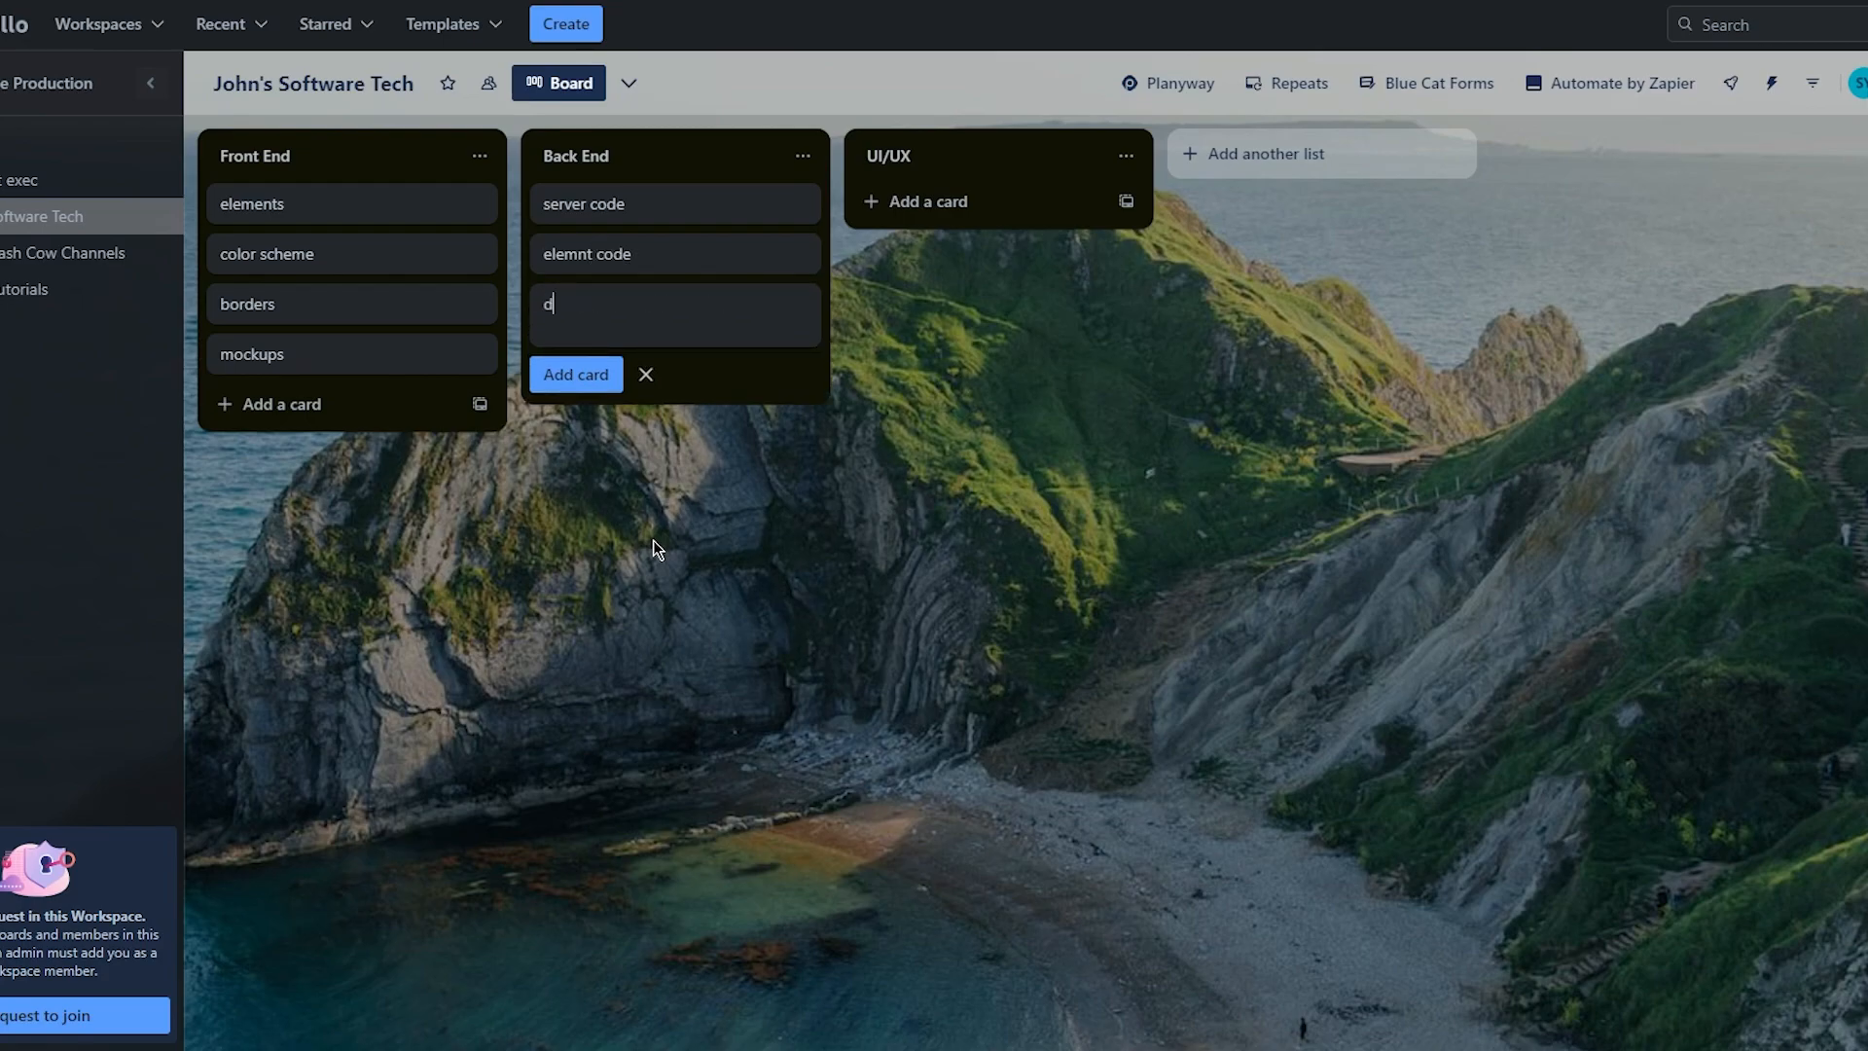
text(ev code)
key(Return)
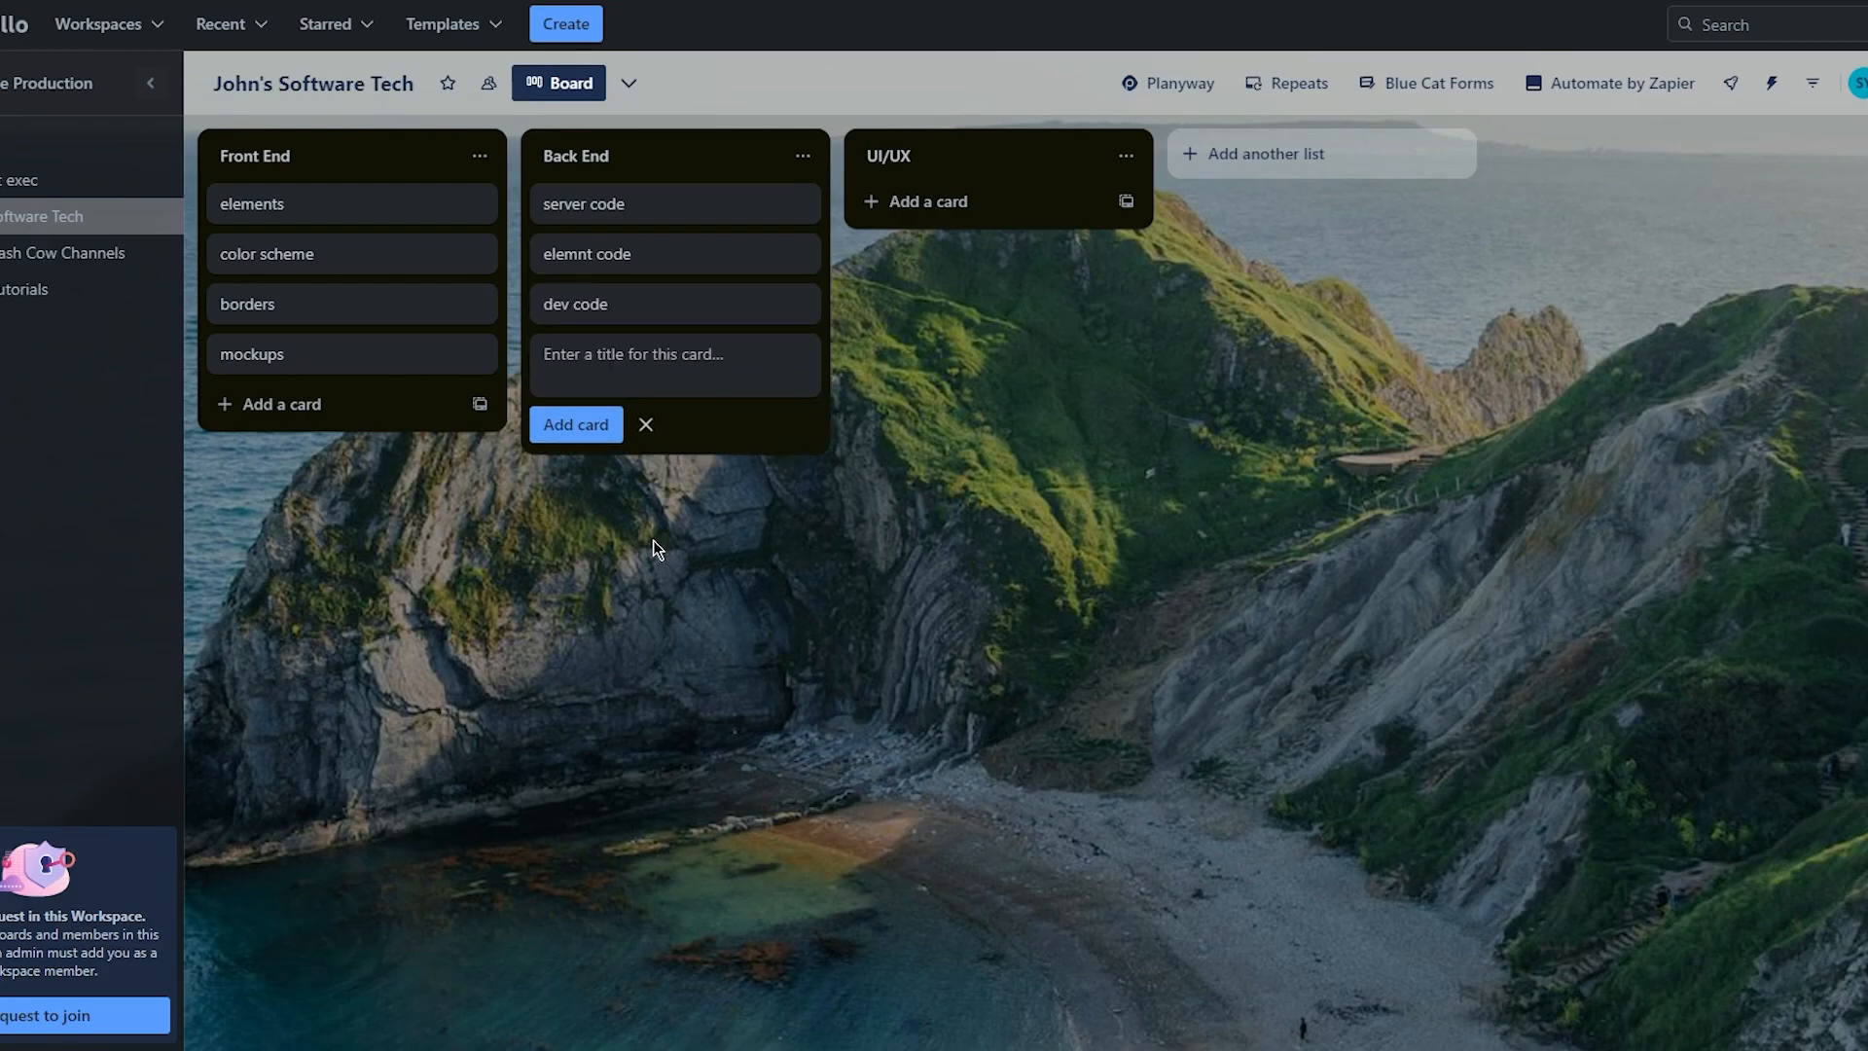
text(cmd code)
key(Return)
click(657, 619)
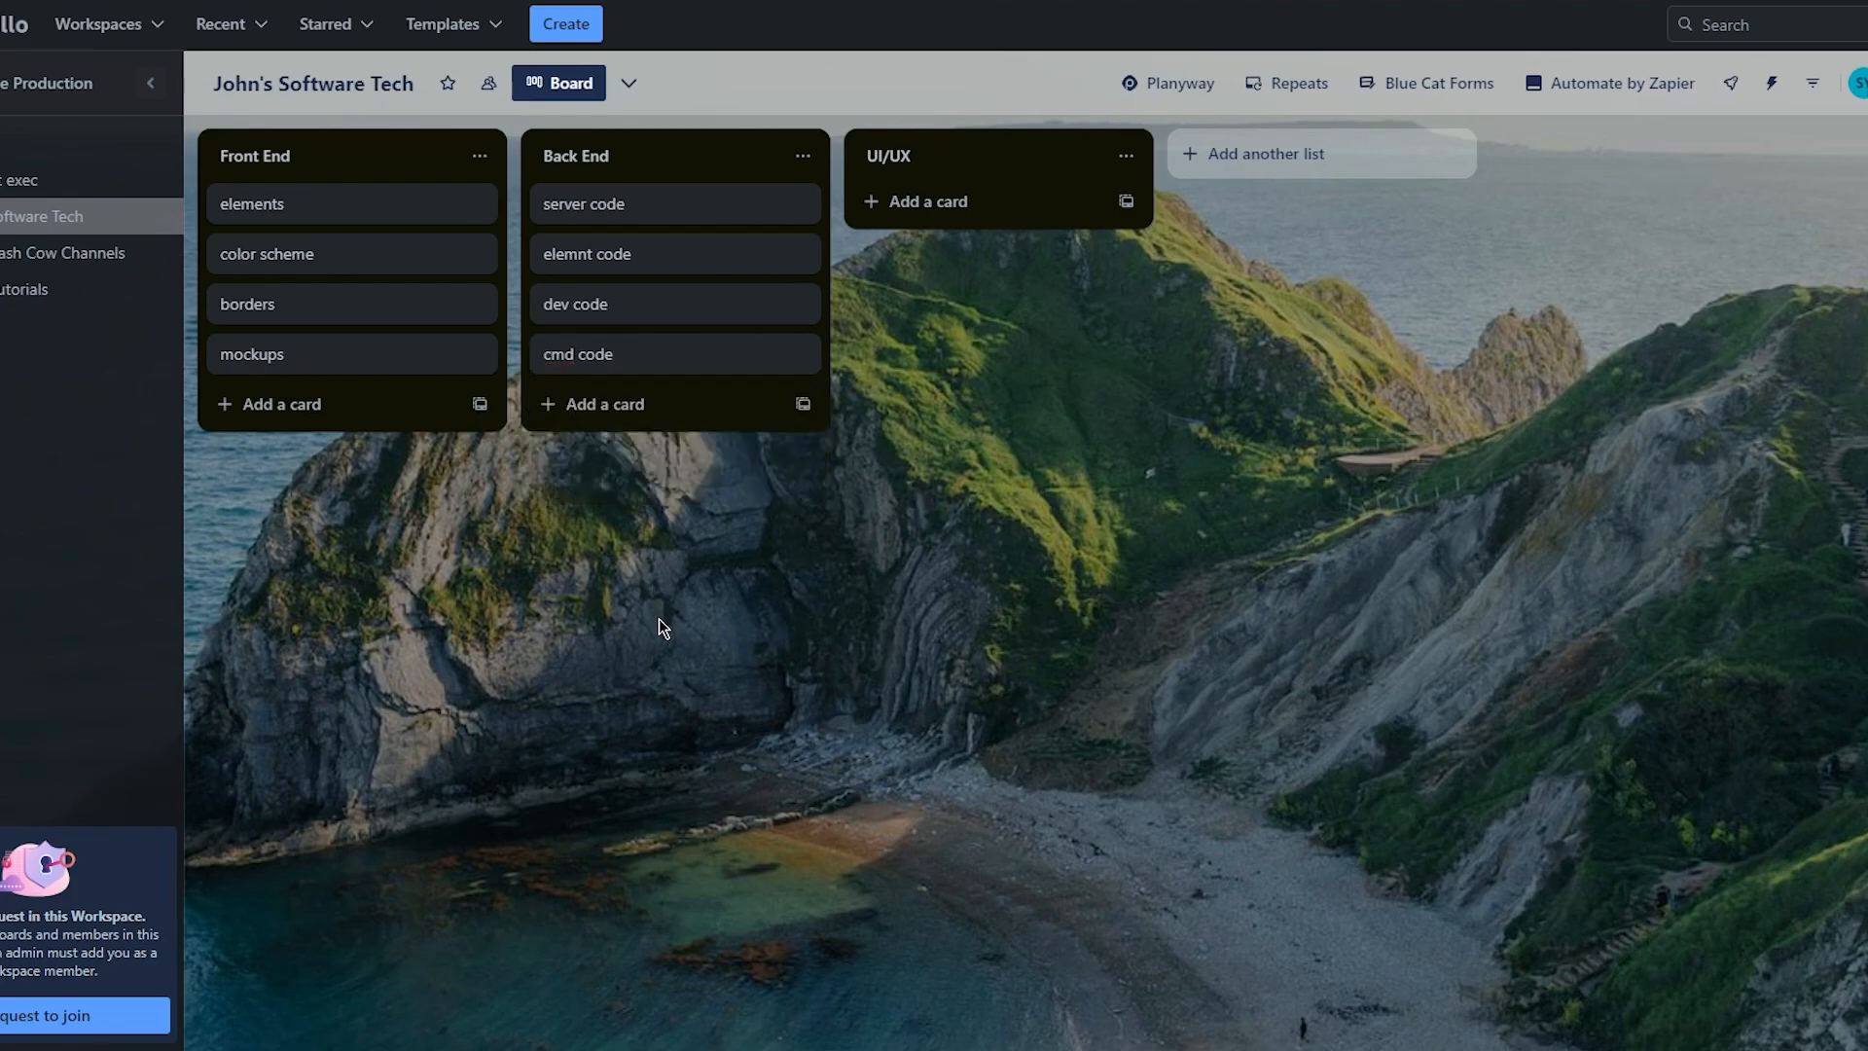
Add a card titled "clean" to the UI/UX list.
click(928, 199)
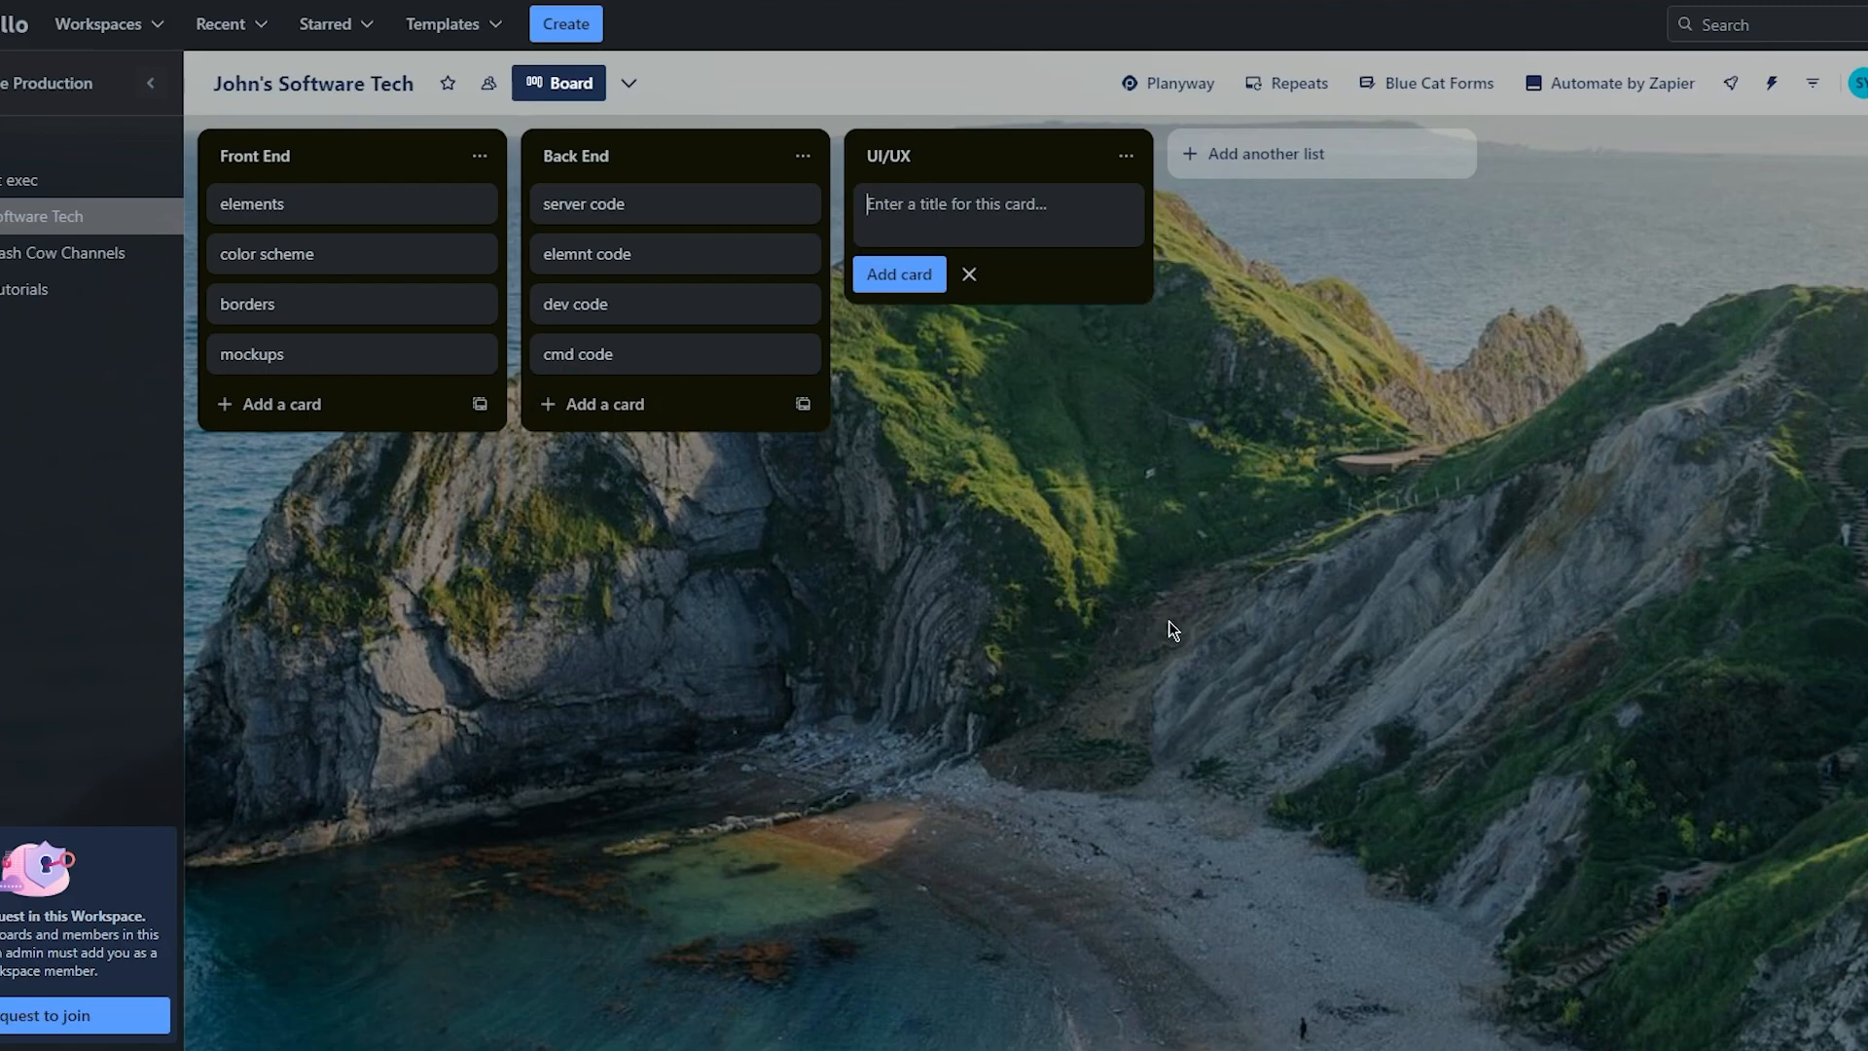
text(clean)
click(1314, 639)
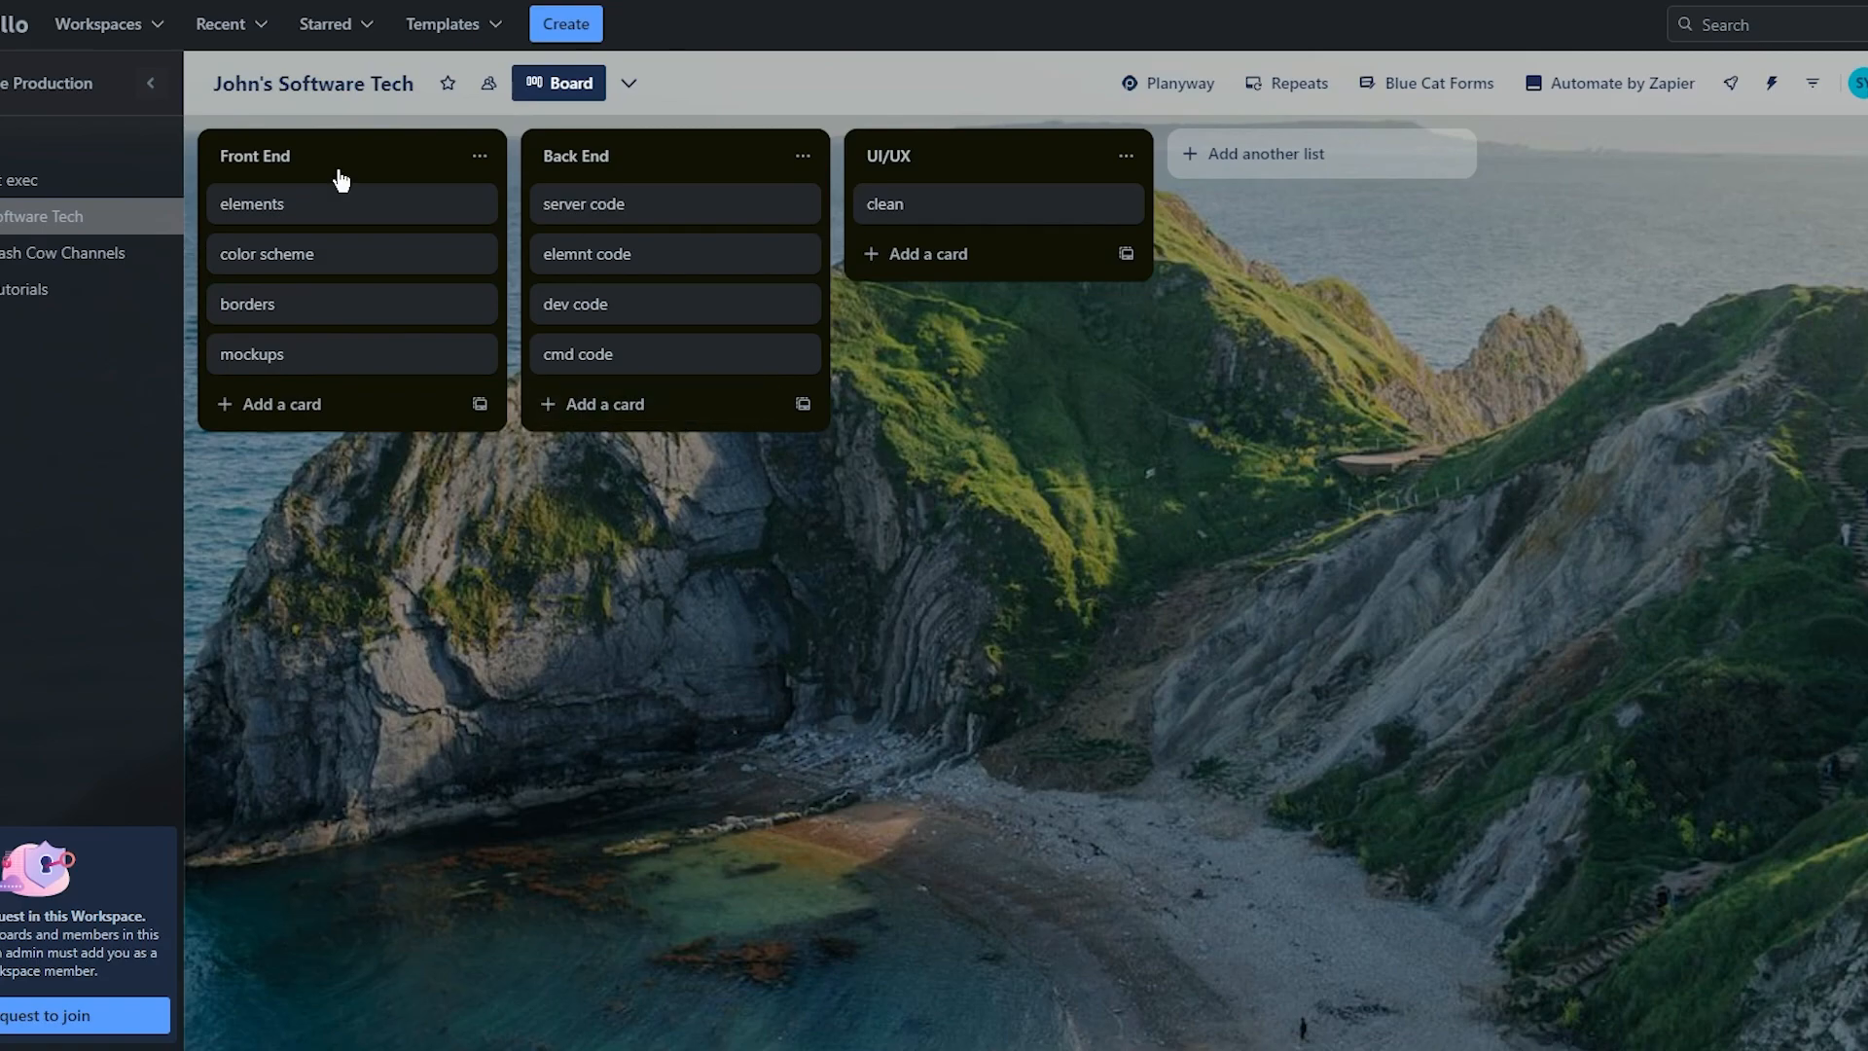
Open the "elements" card in the Front End list and write the description "create 3d boxes of infographics".
click(352, 209)
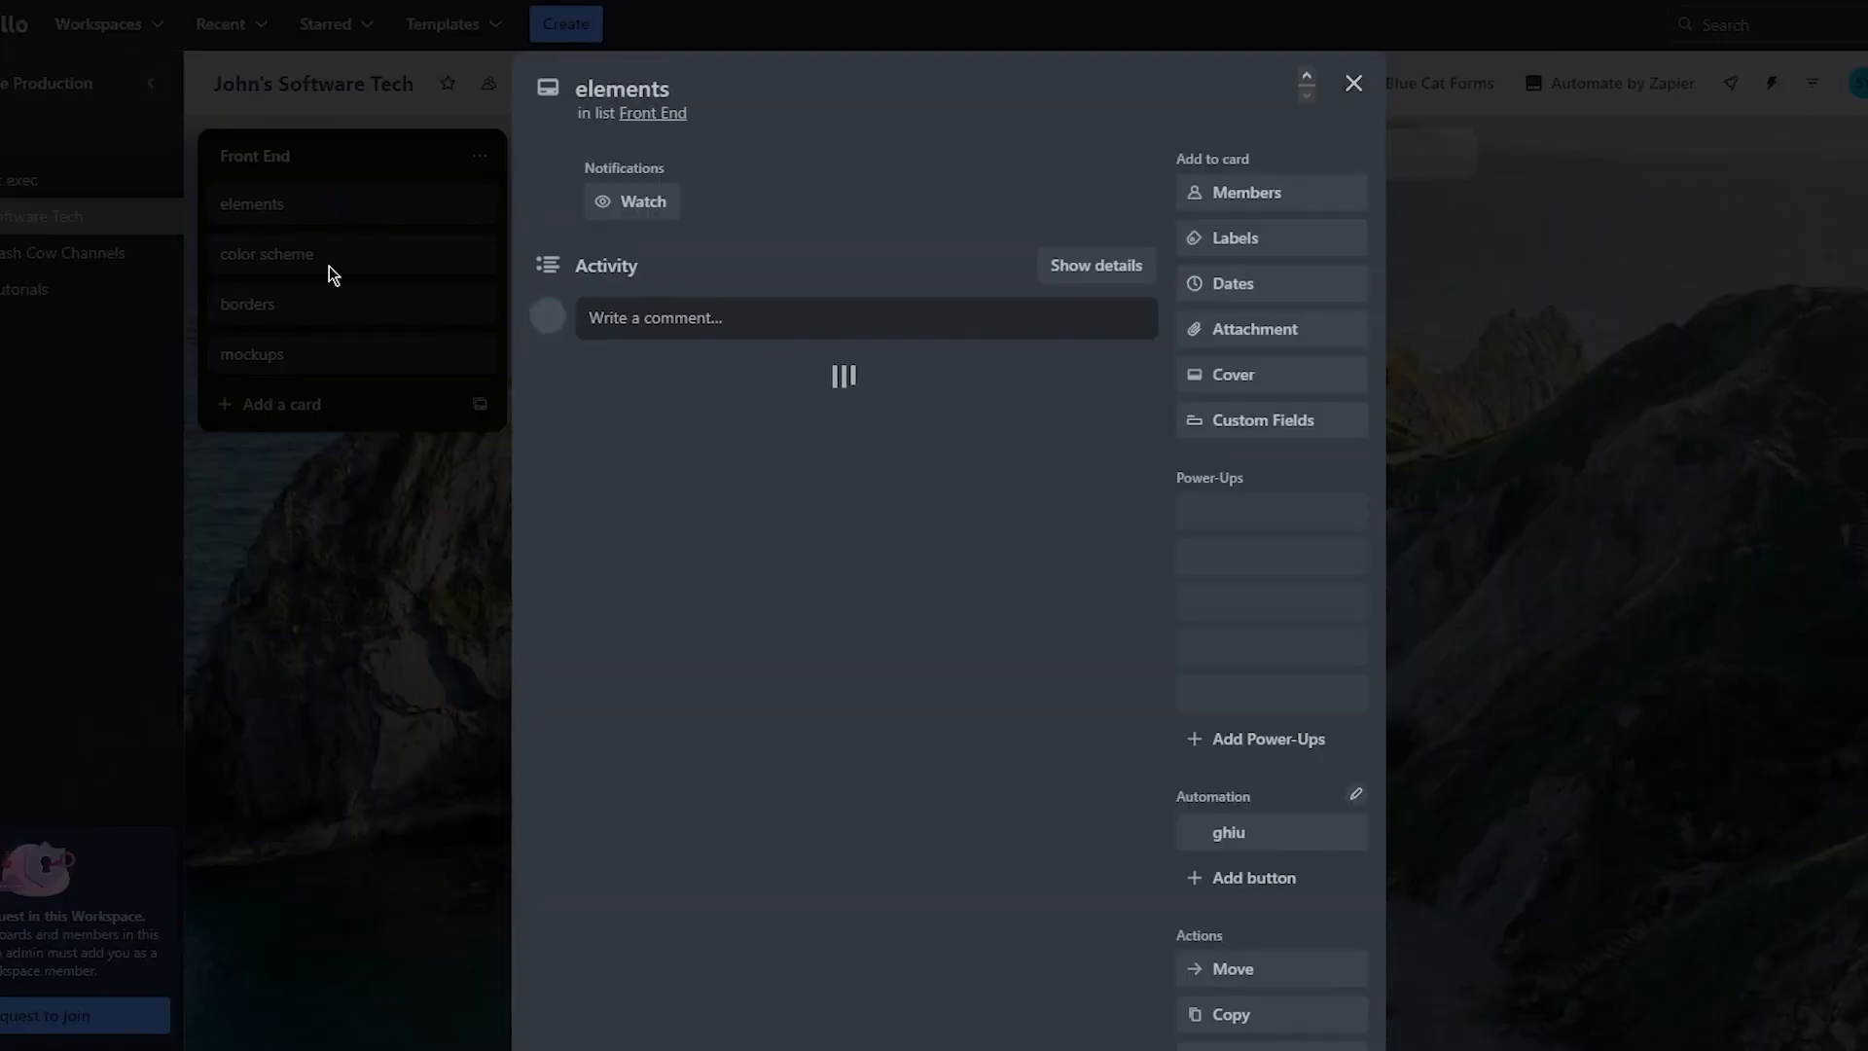
click(790, 414)
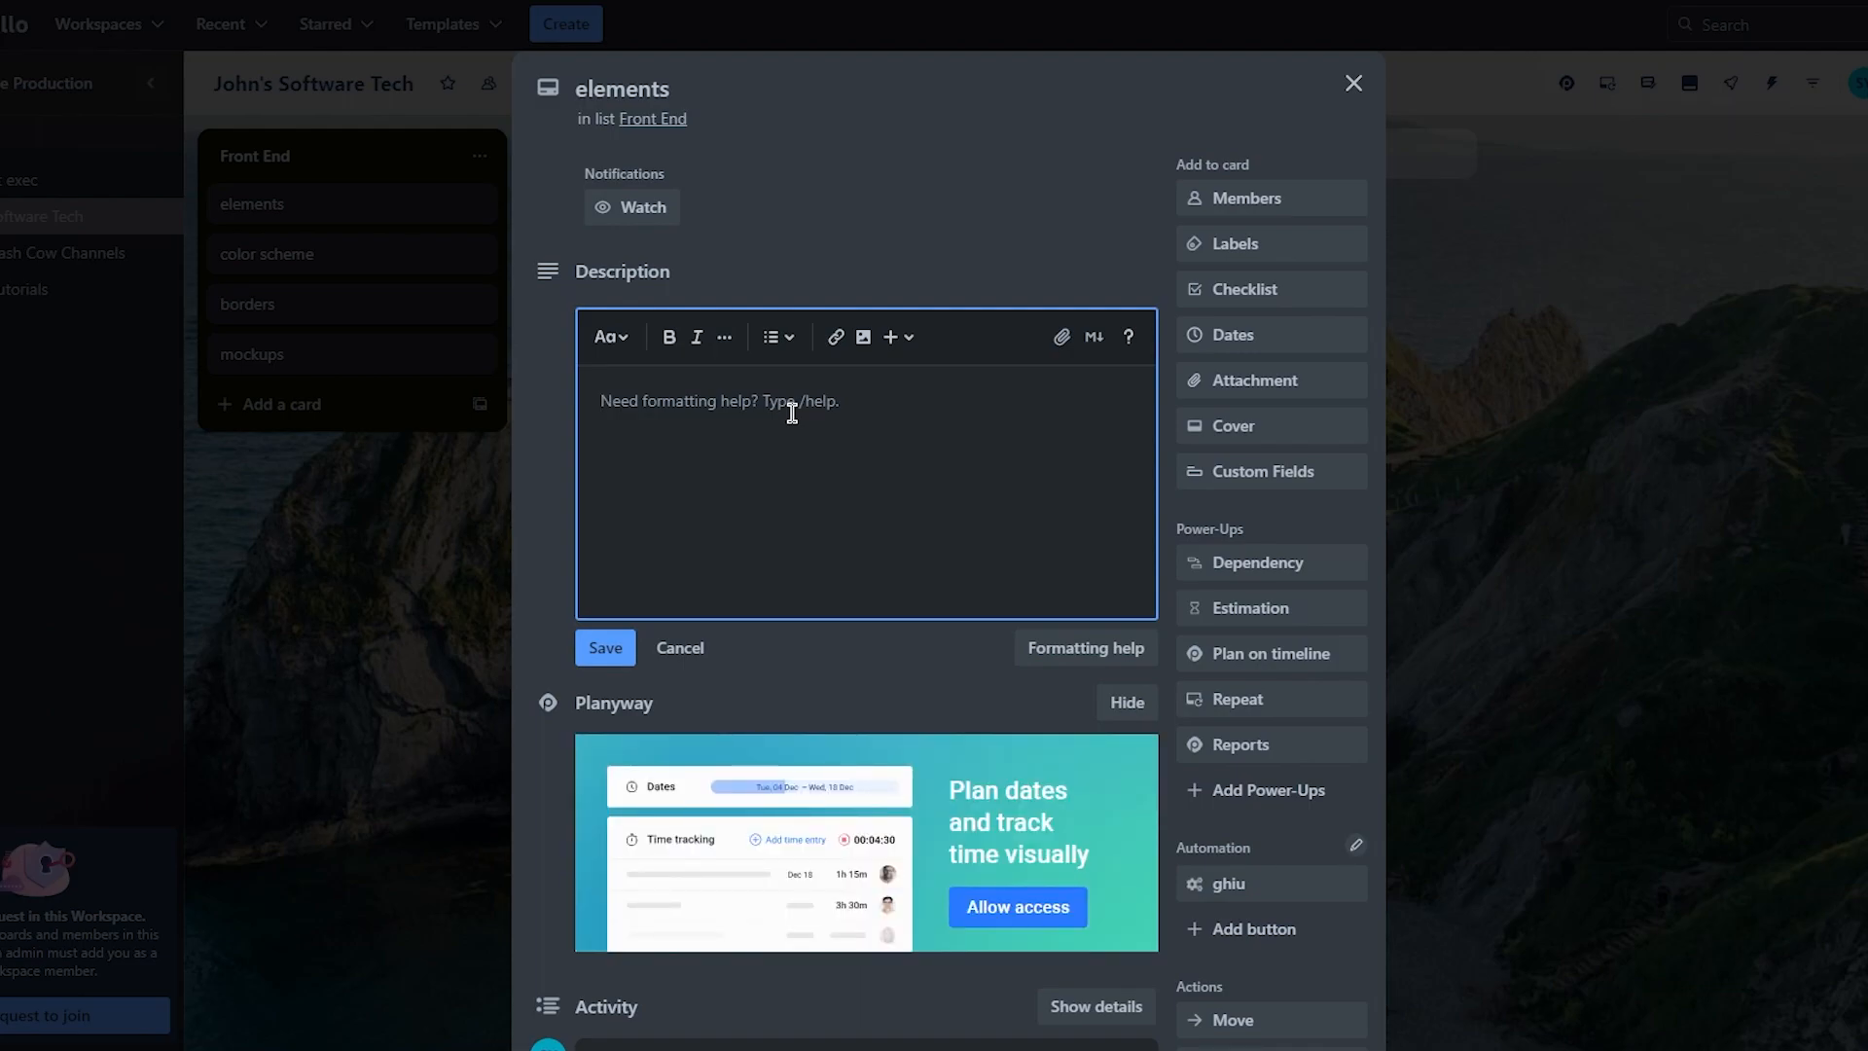
text(create 3d boxes of infographics)
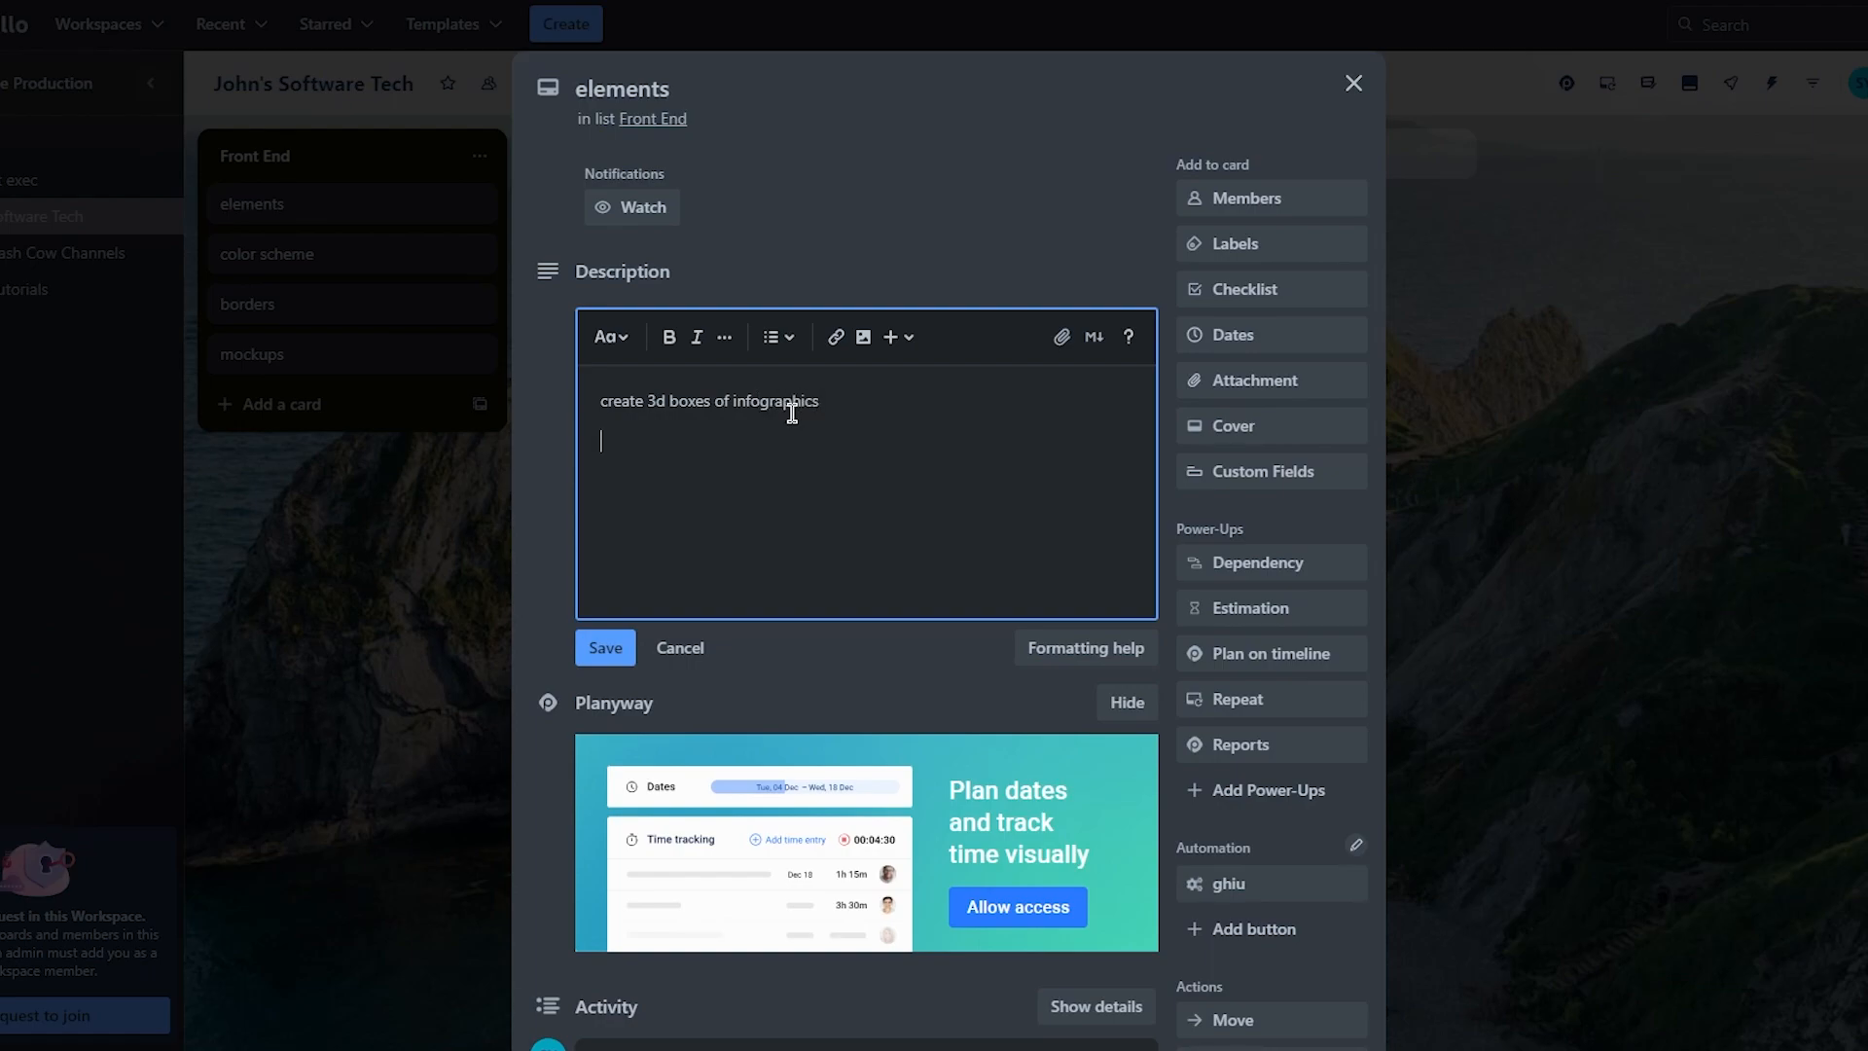
Make the description text of the "elements" card bold.
drag(866, 399, 613, 366)
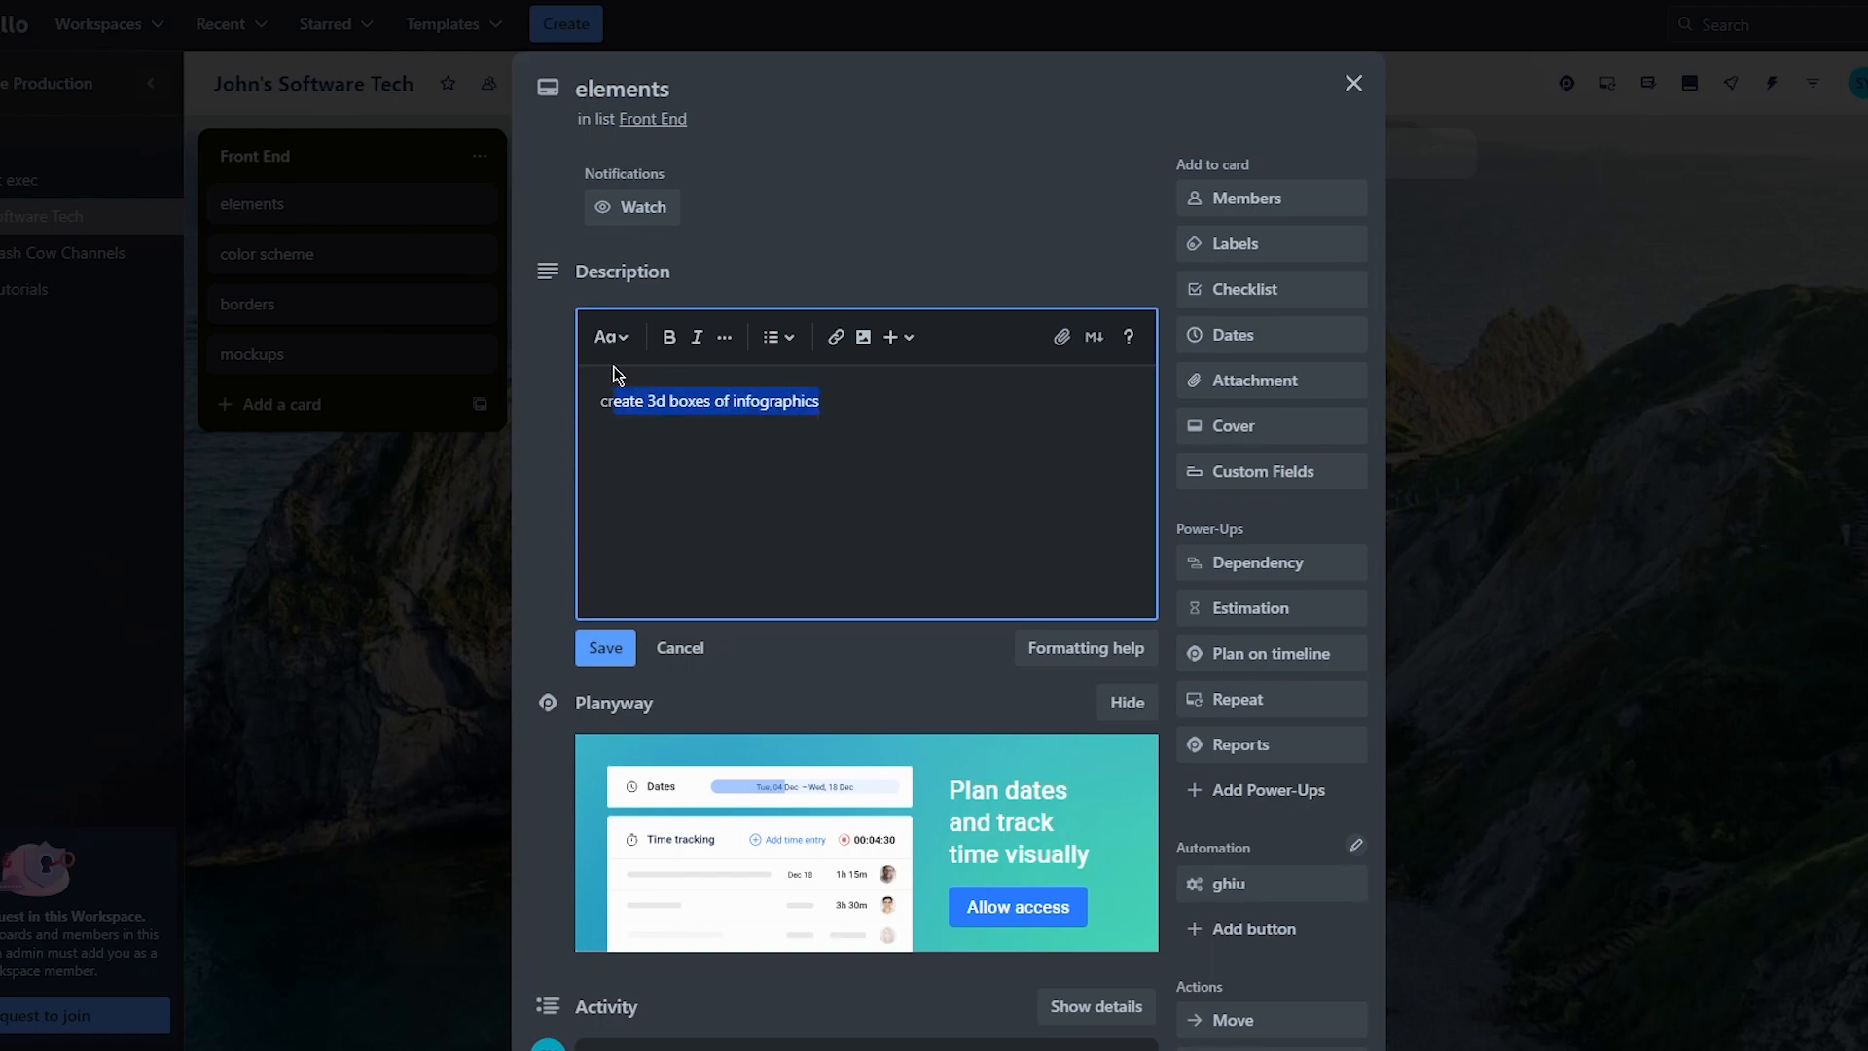
click(905, 426)
drag(880, 414, 553, 409)
click(672, 337)
click(846, 401)
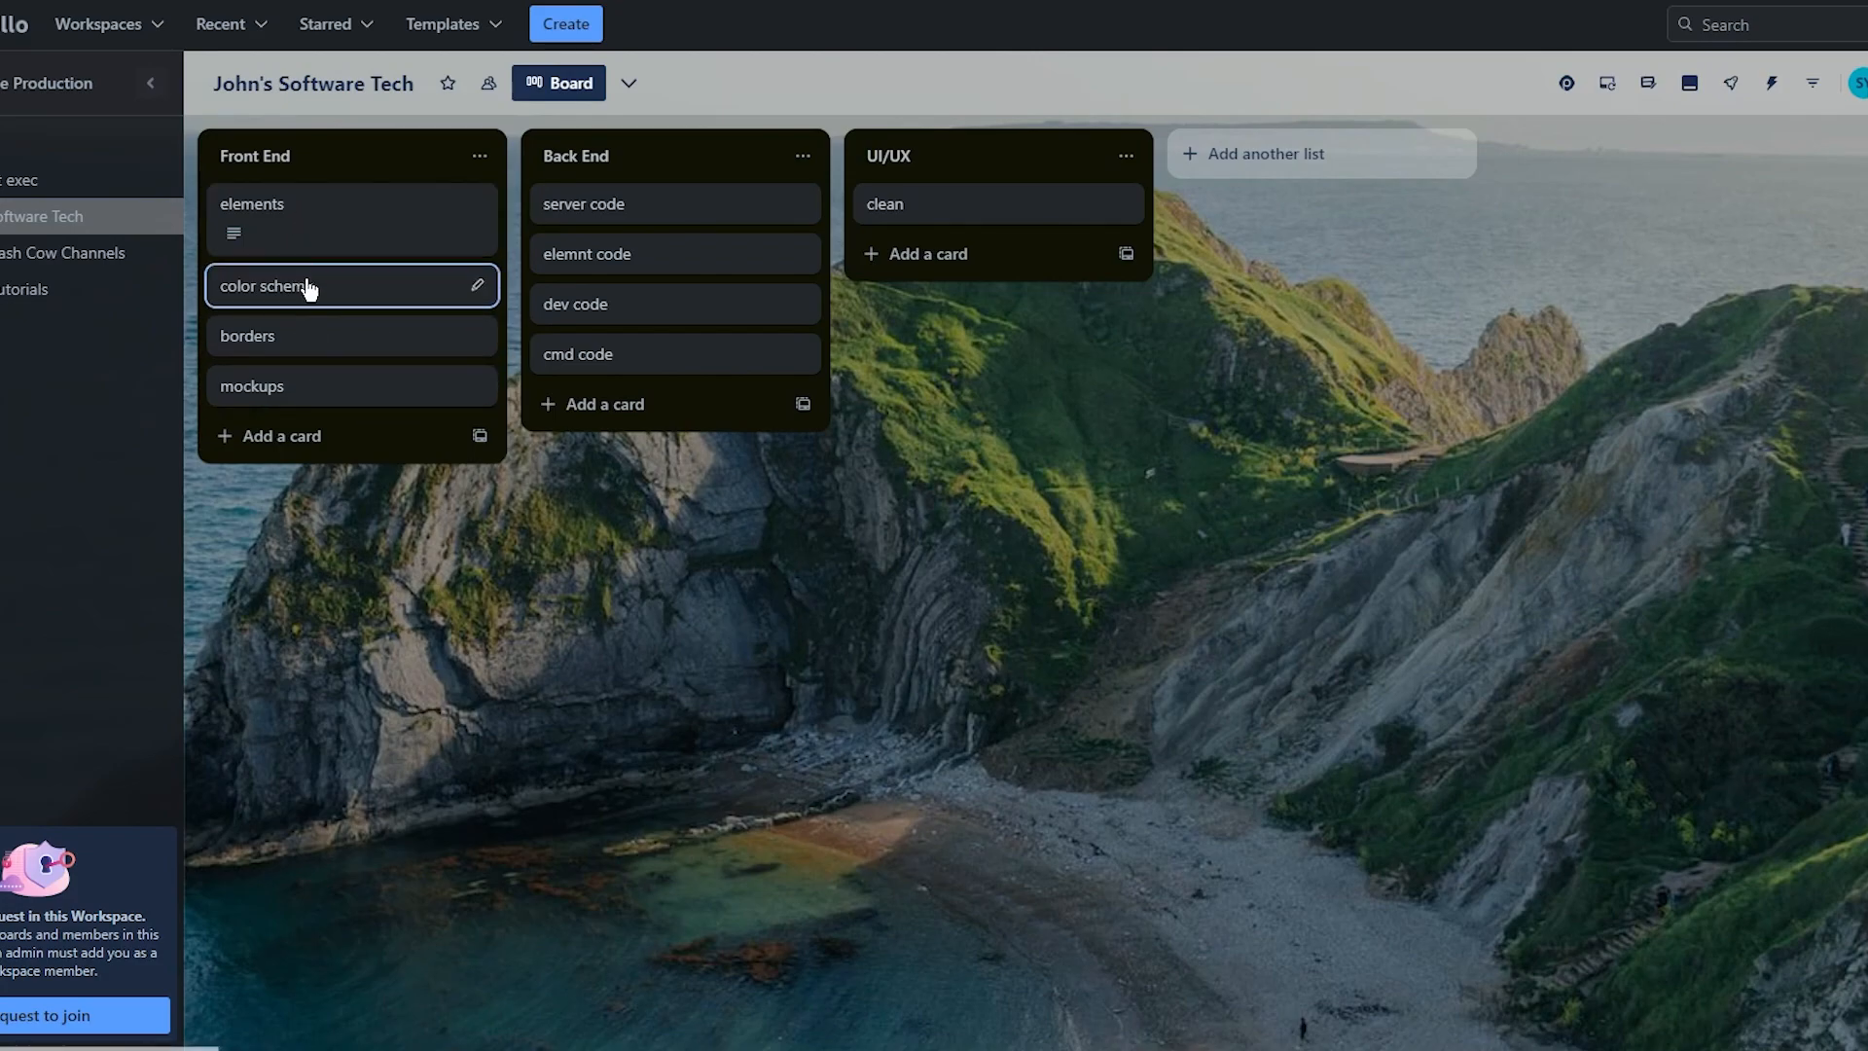
mouse_move(363, 238)
mouse_down()
mouse_move(709, 243)
mouse_move(937, 218)
mouse_move(366, 225)
mouse_move(876, 196)
mouse_move(510, 173)
mouse_move(305, 208)
mouse_up()
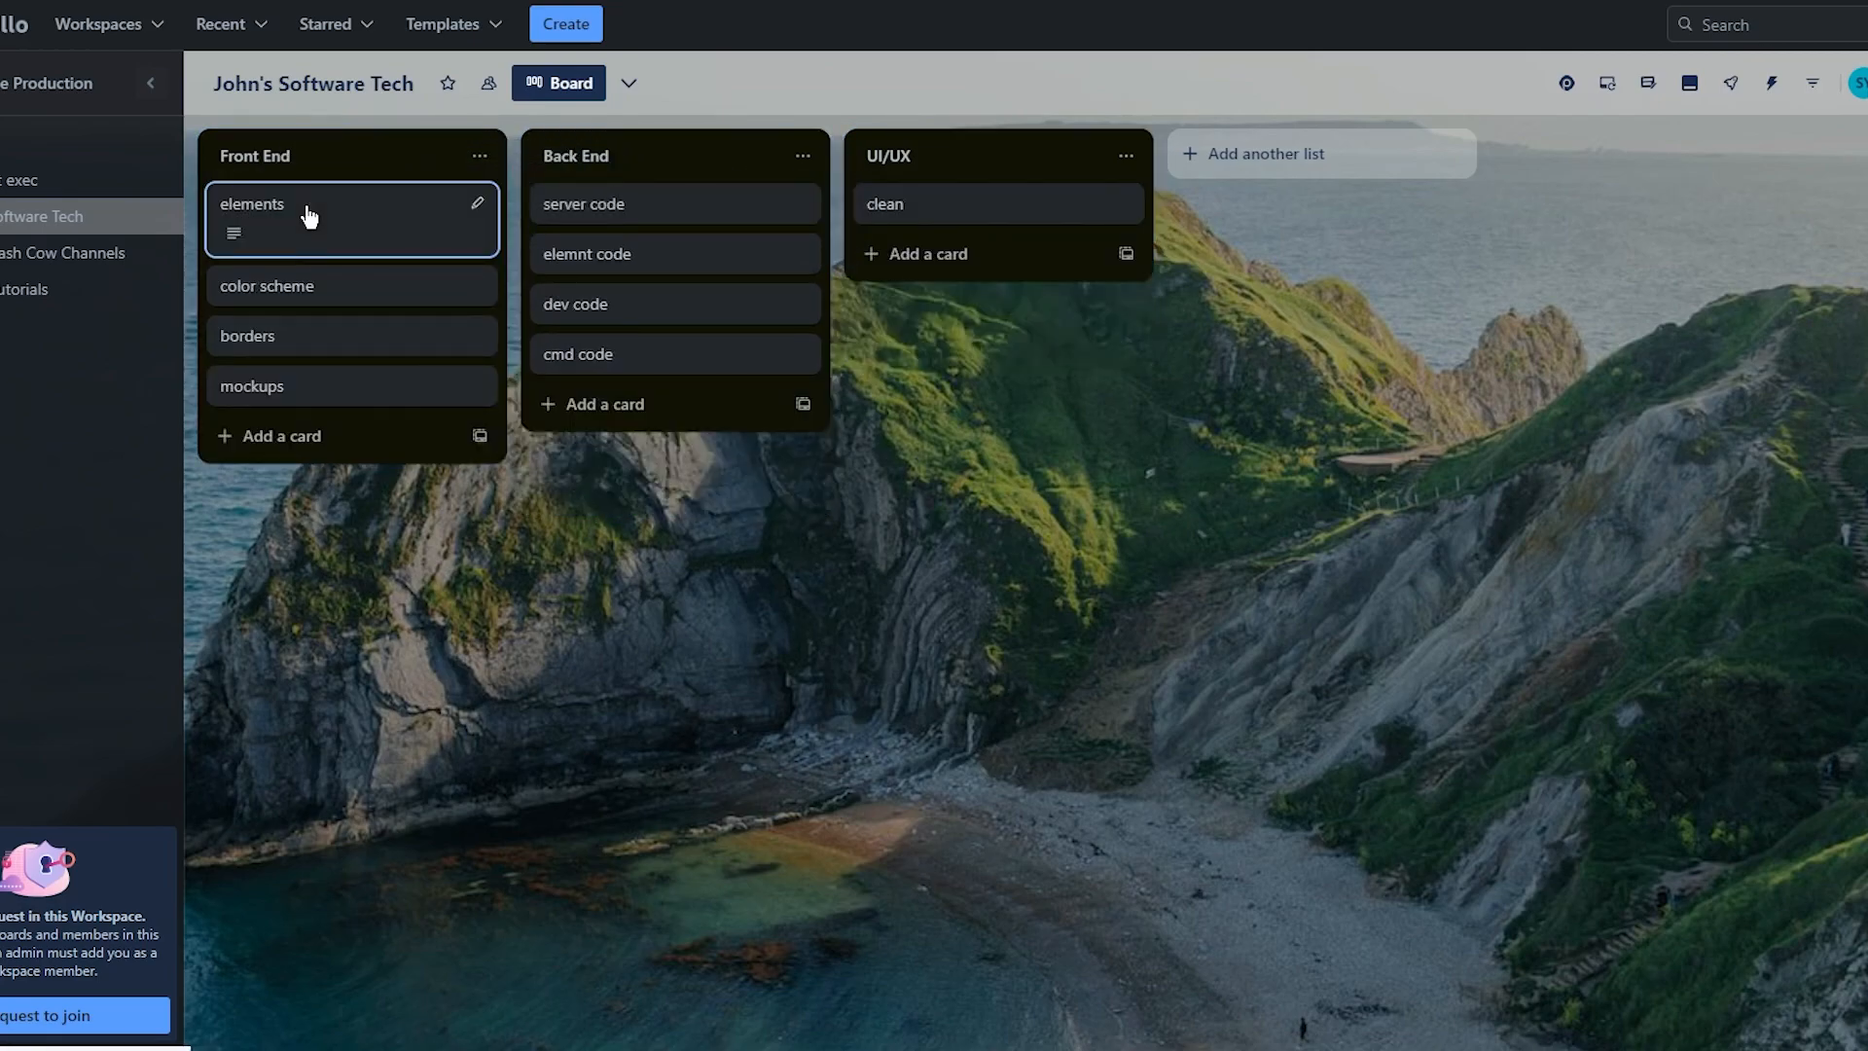
click(476, 203)
click(1095, 383)
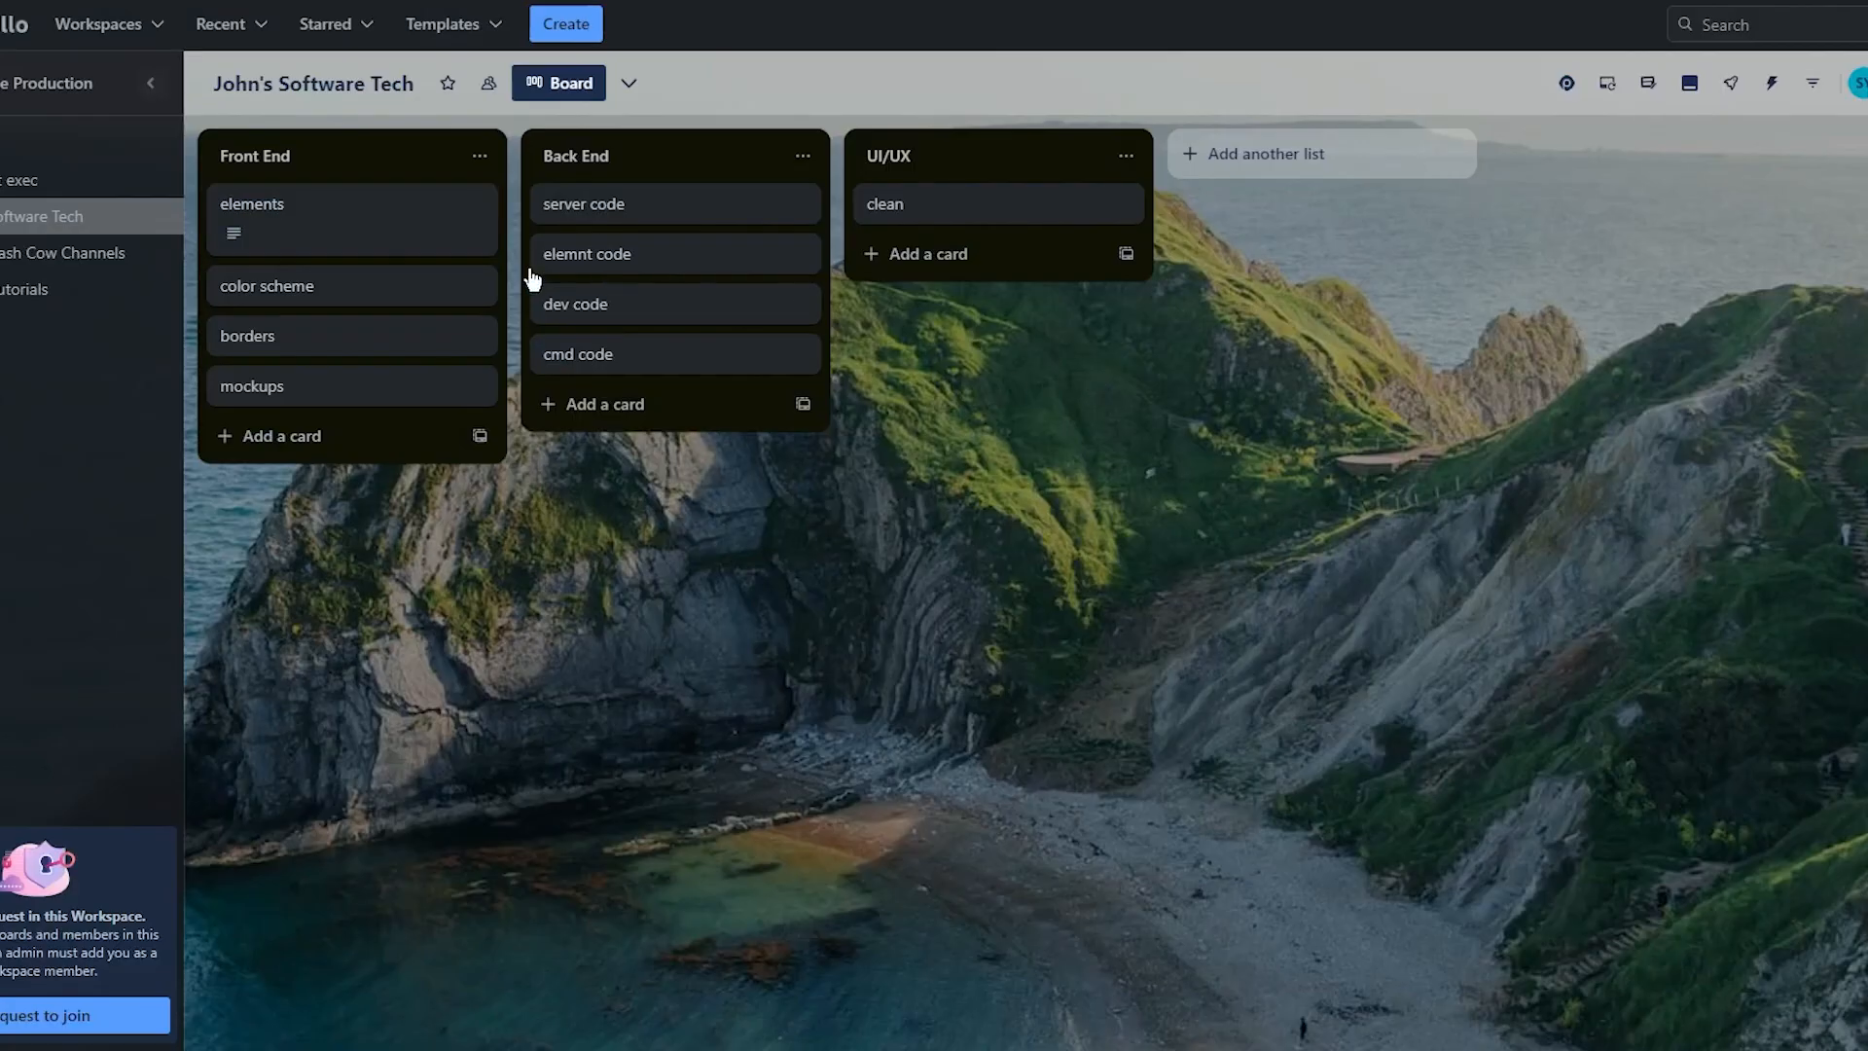
Assign the listed board member to the "elements" card in the Front End list and close the card.
click(415, 247)
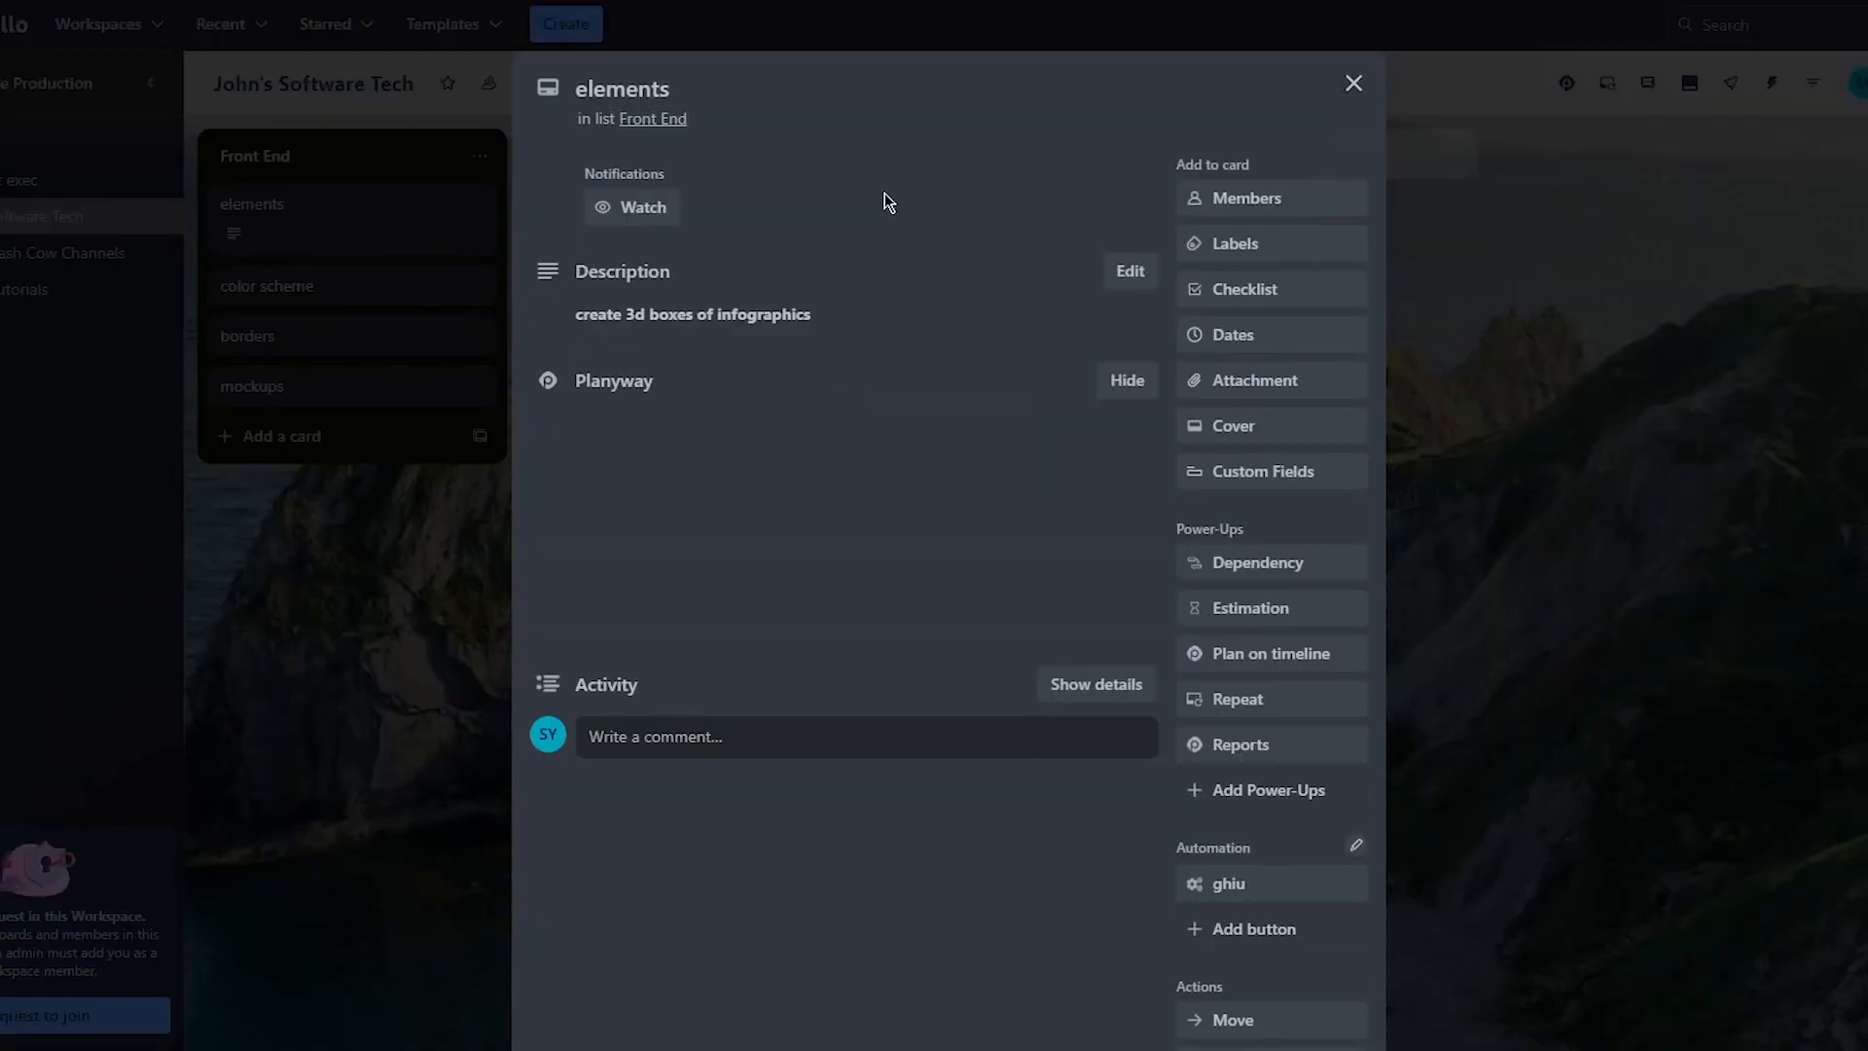
click(1250, 197)
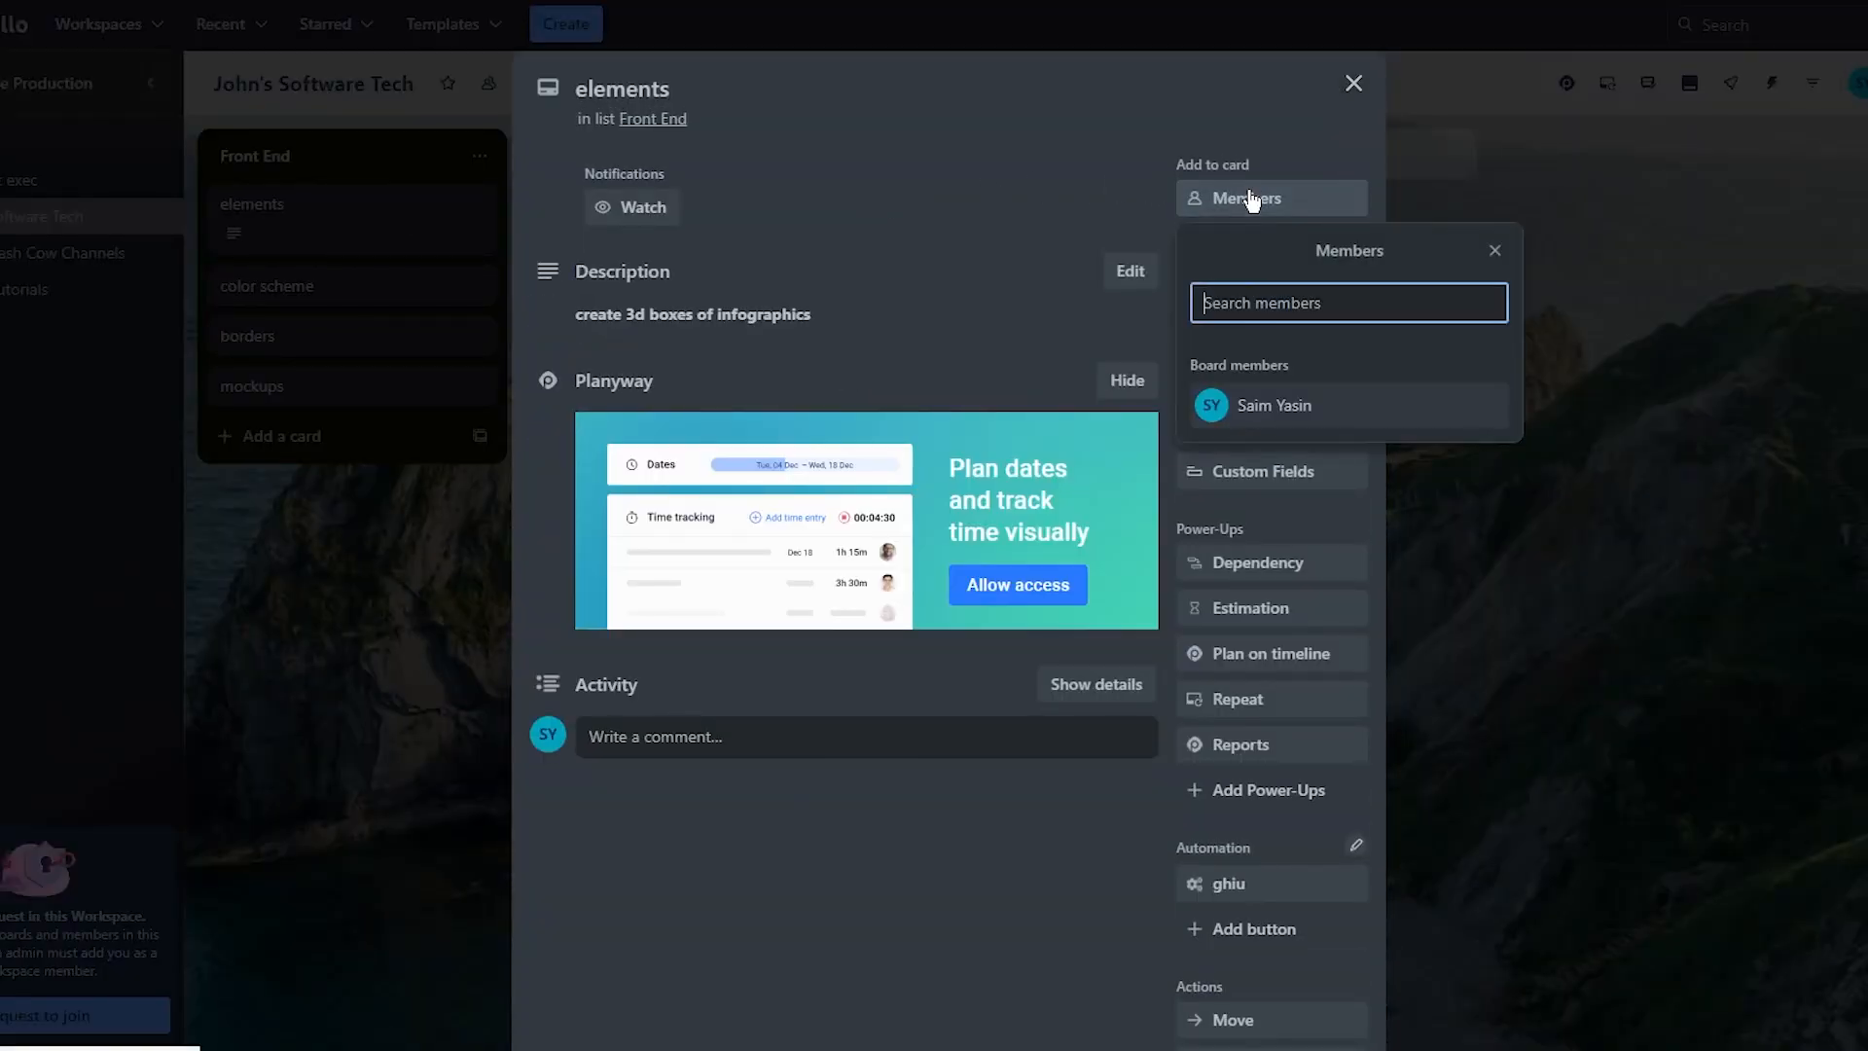
click(1237, 409)
click(1784, 390)
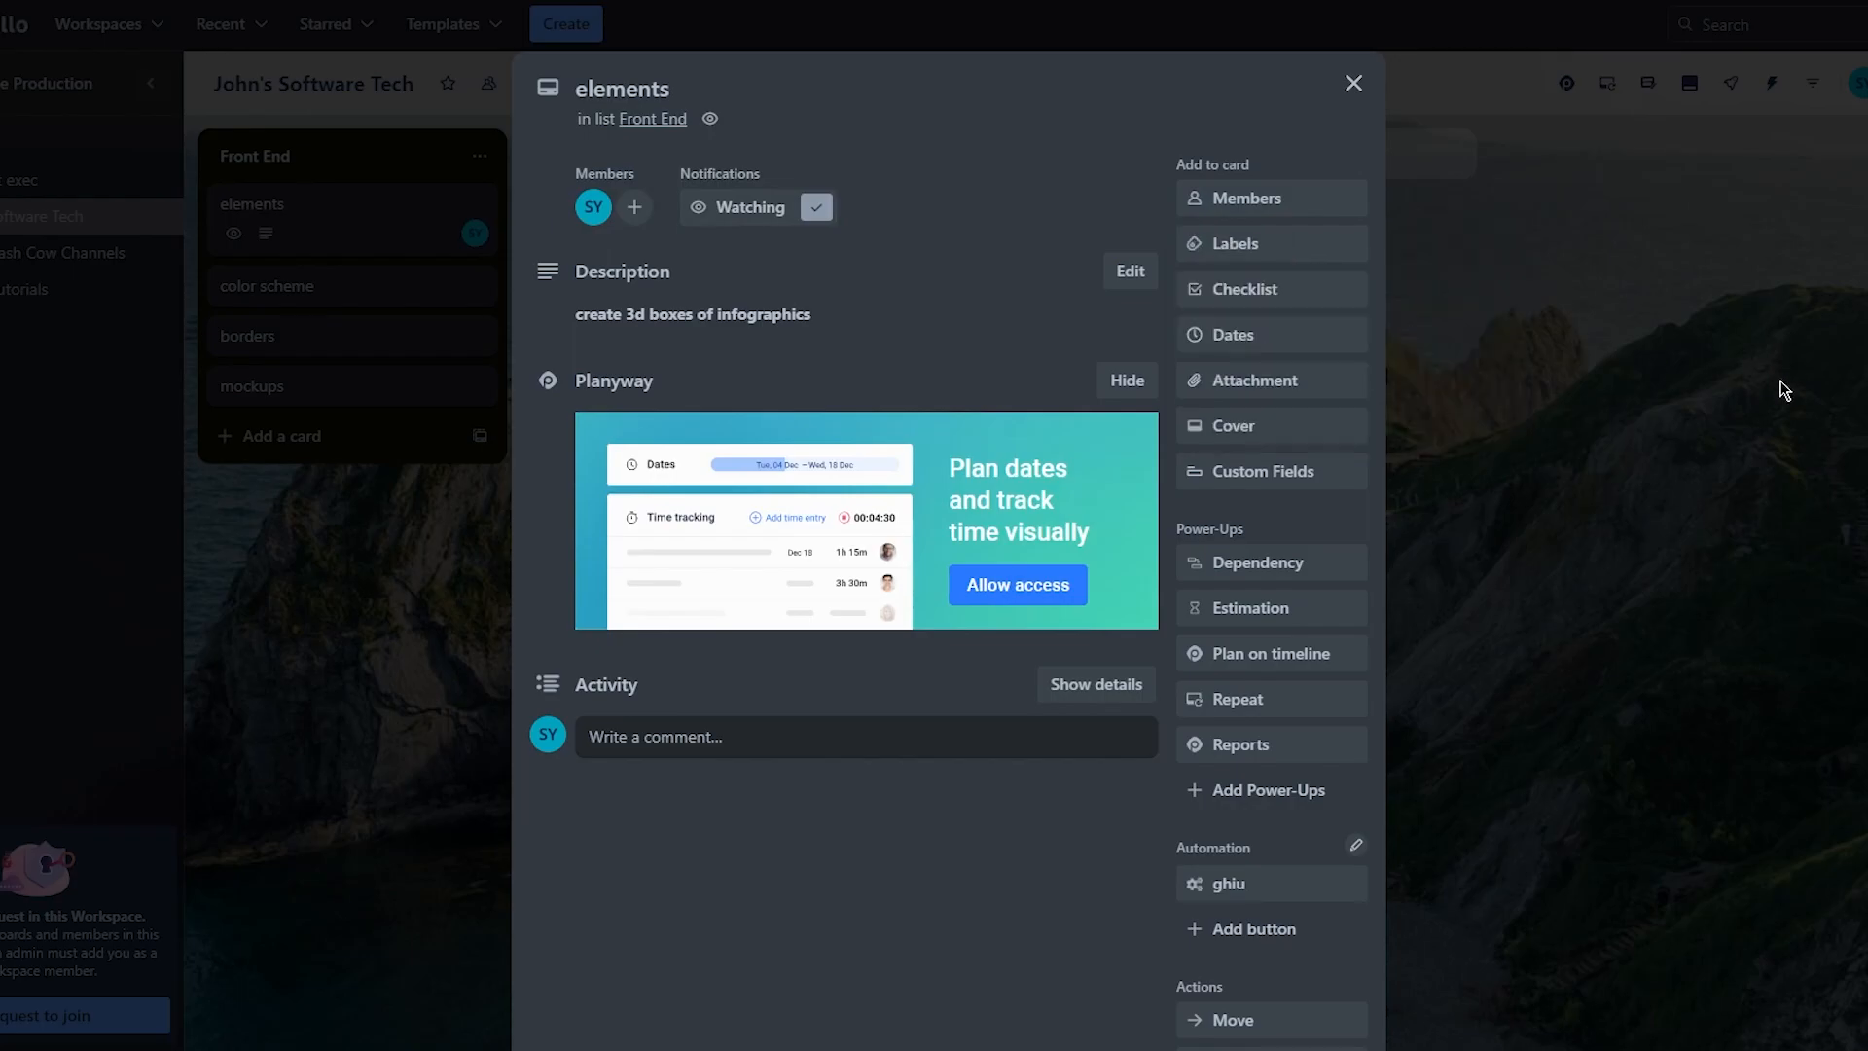
click(1785, 389)
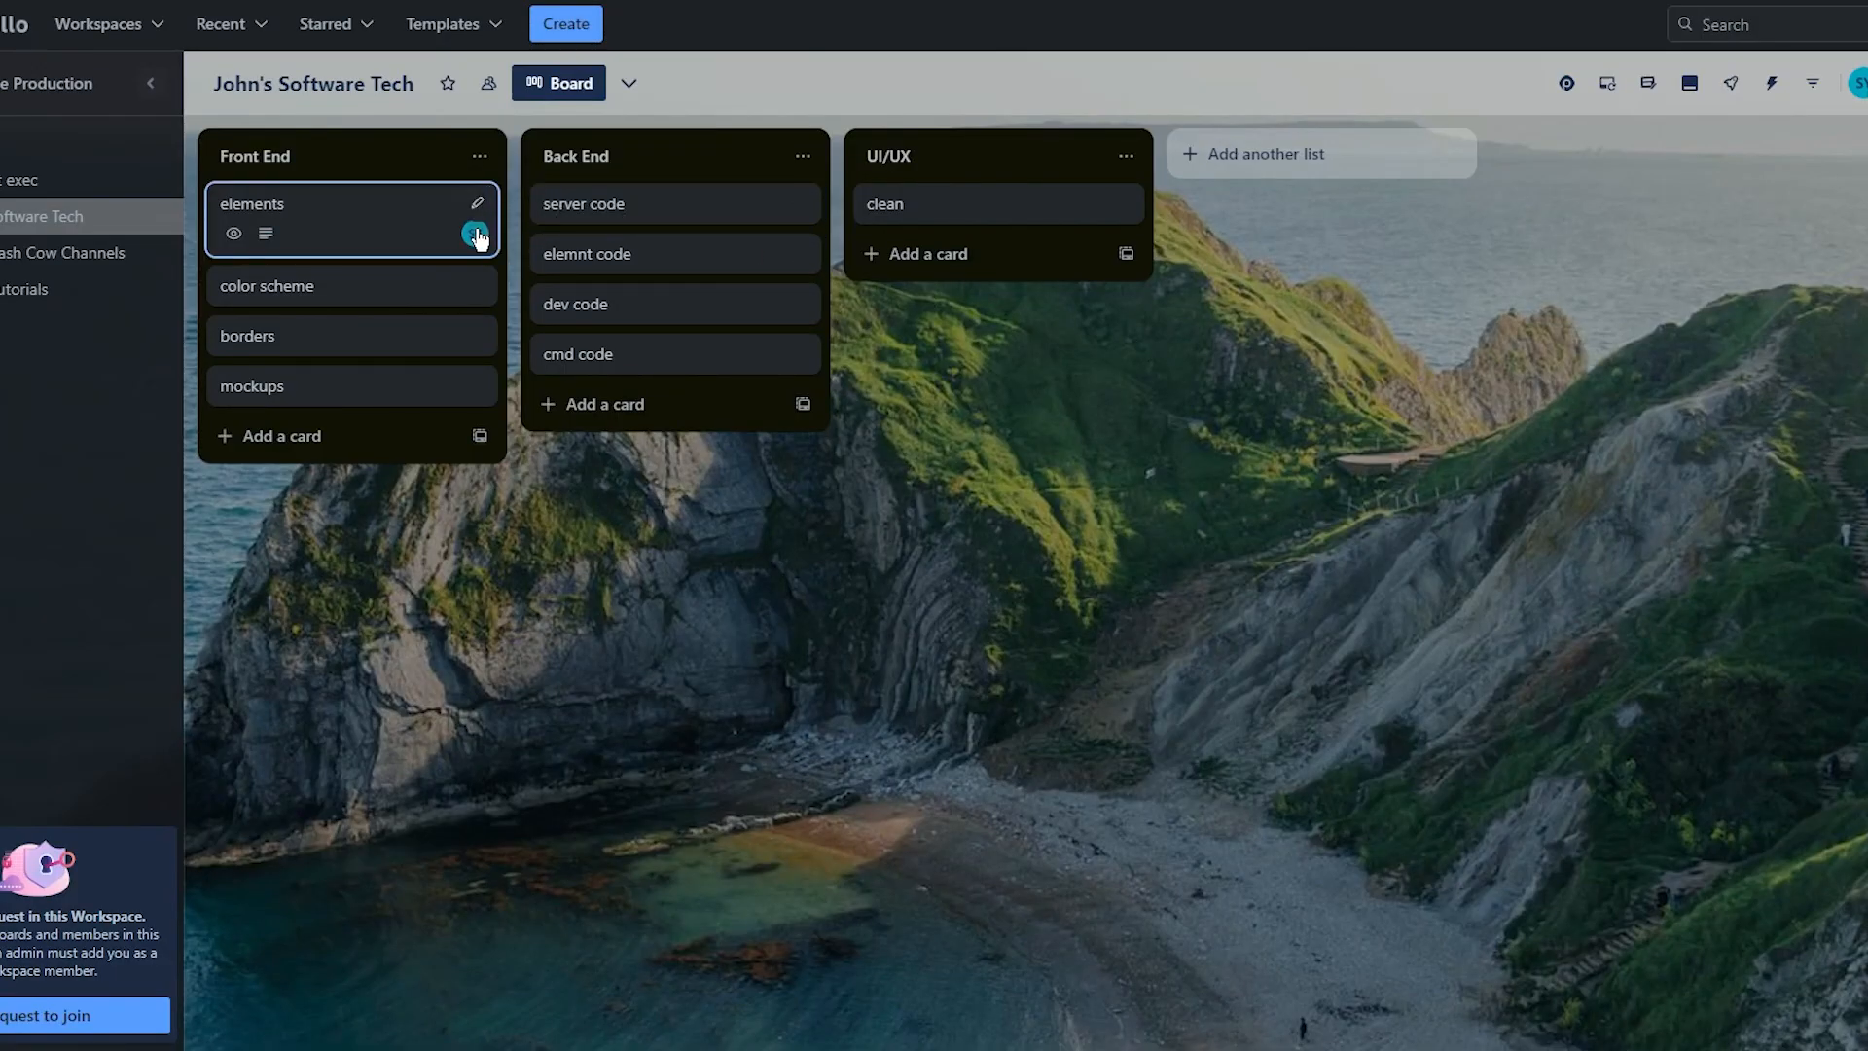
Reopen the "elements" card to review its assigned member and description.
click(321, 230)
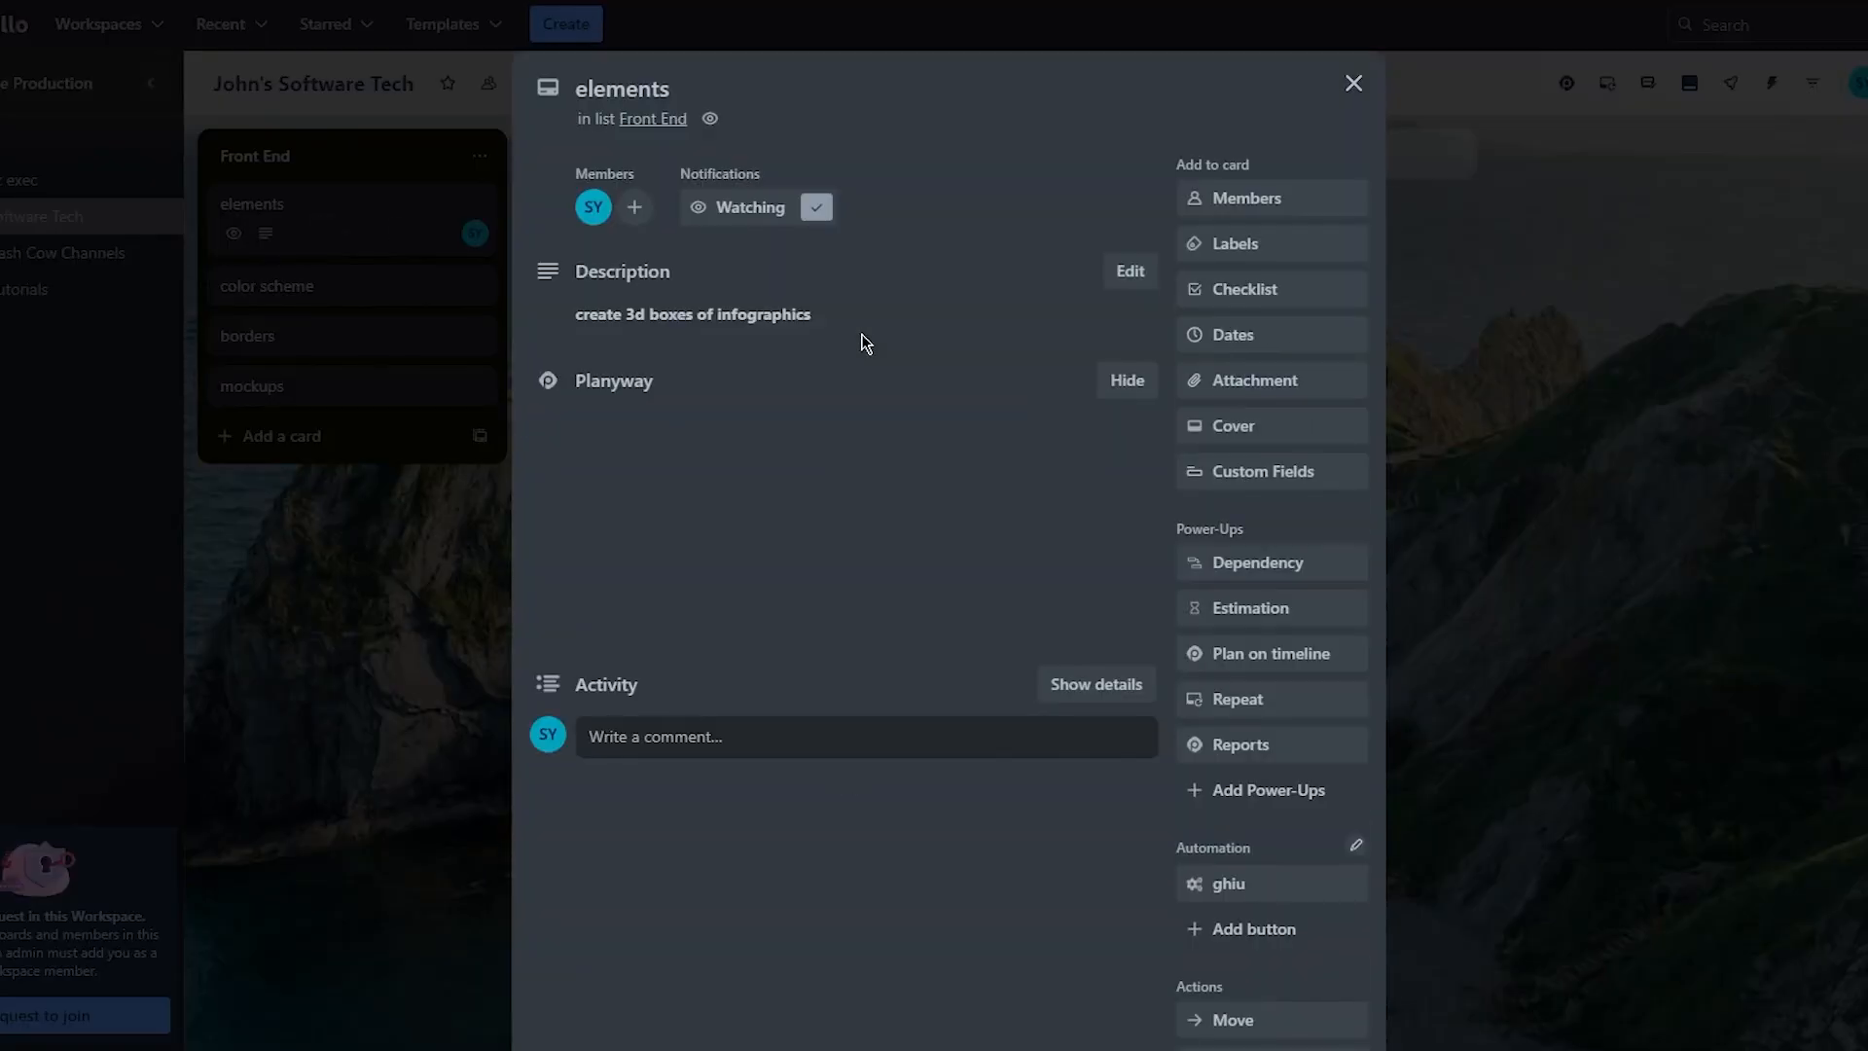
drag(830, 334, 551, 324)
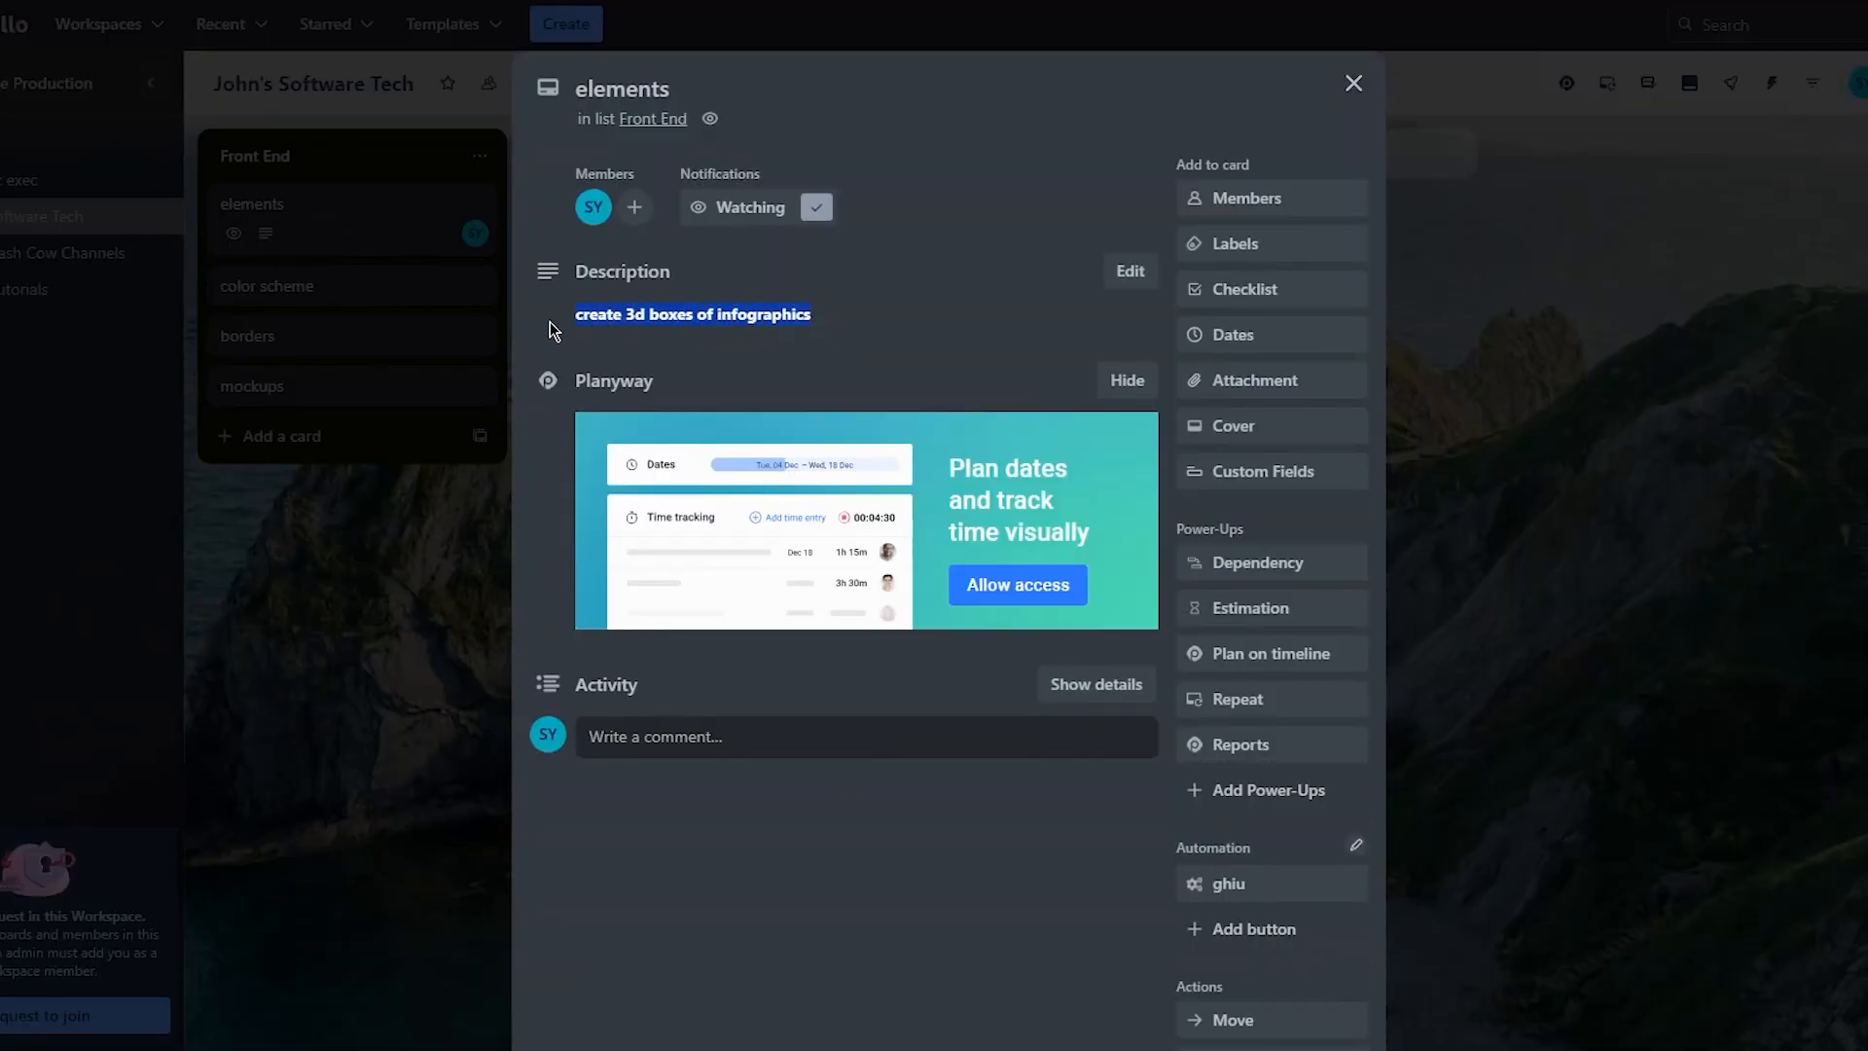
click(720, 346)
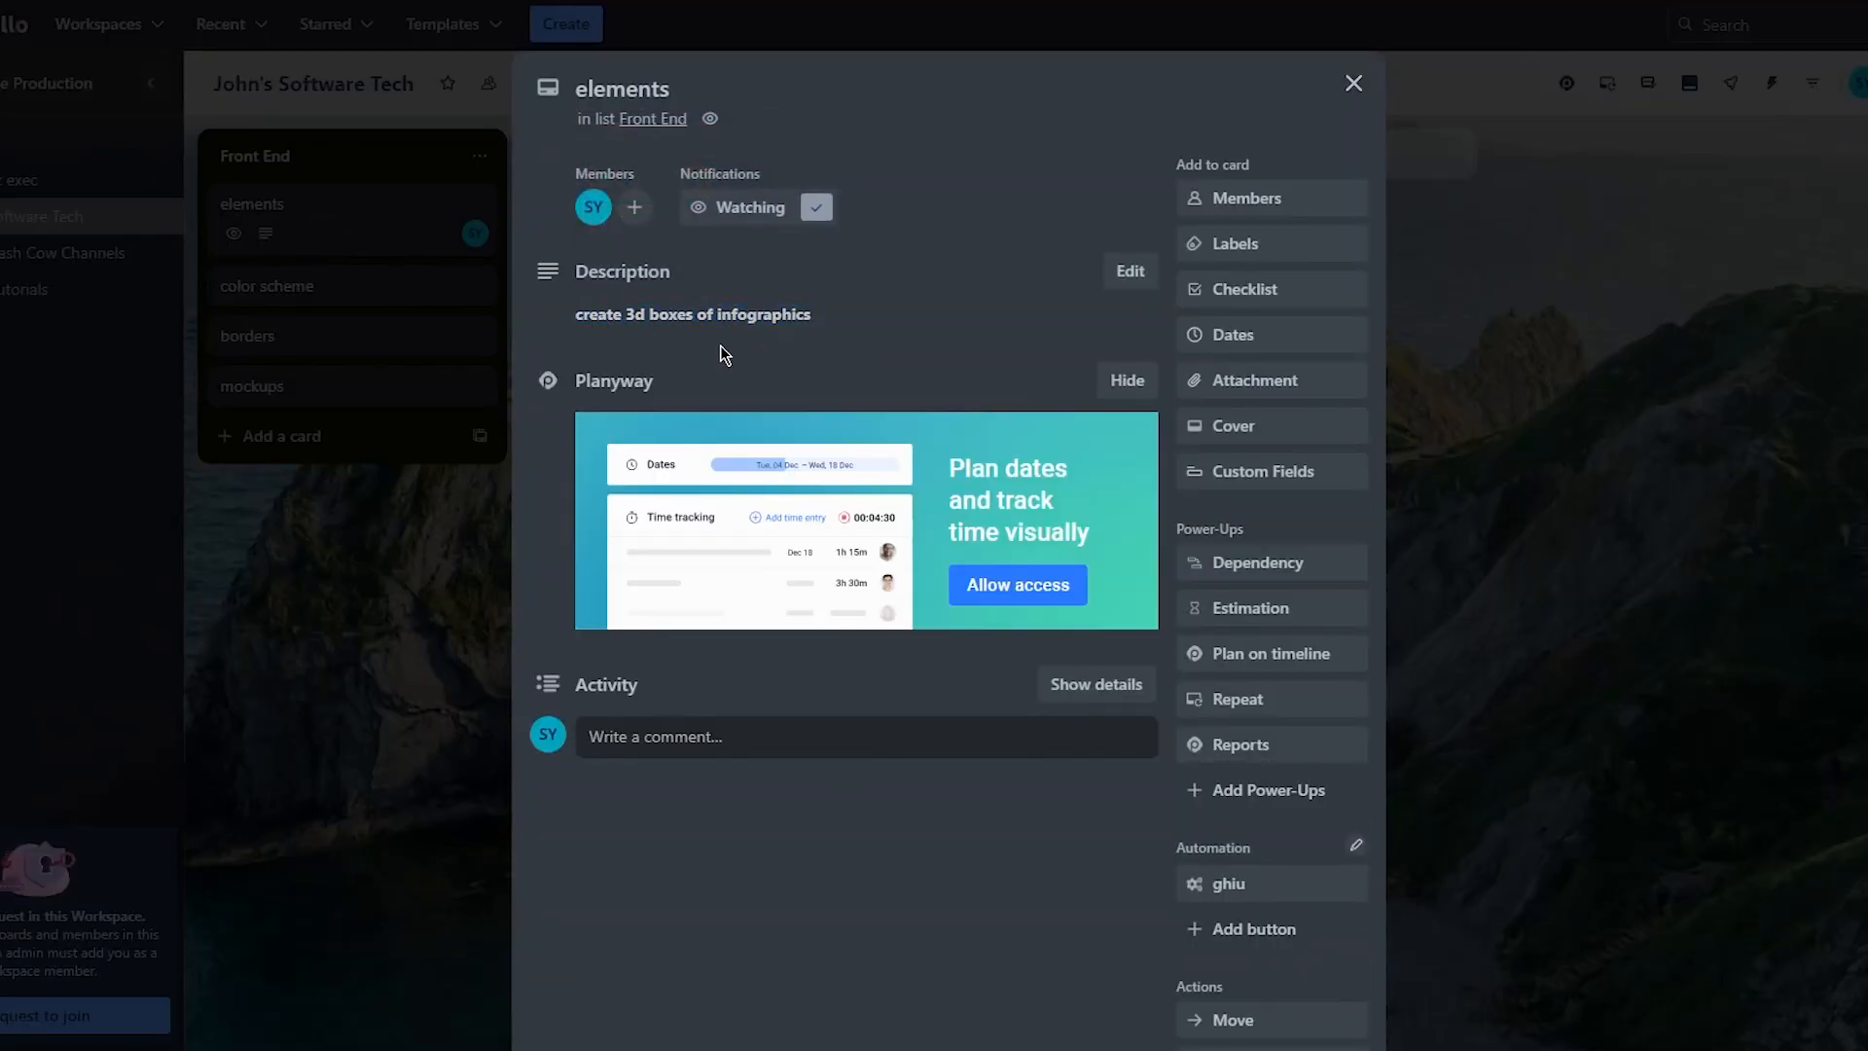
click(1650, 436)
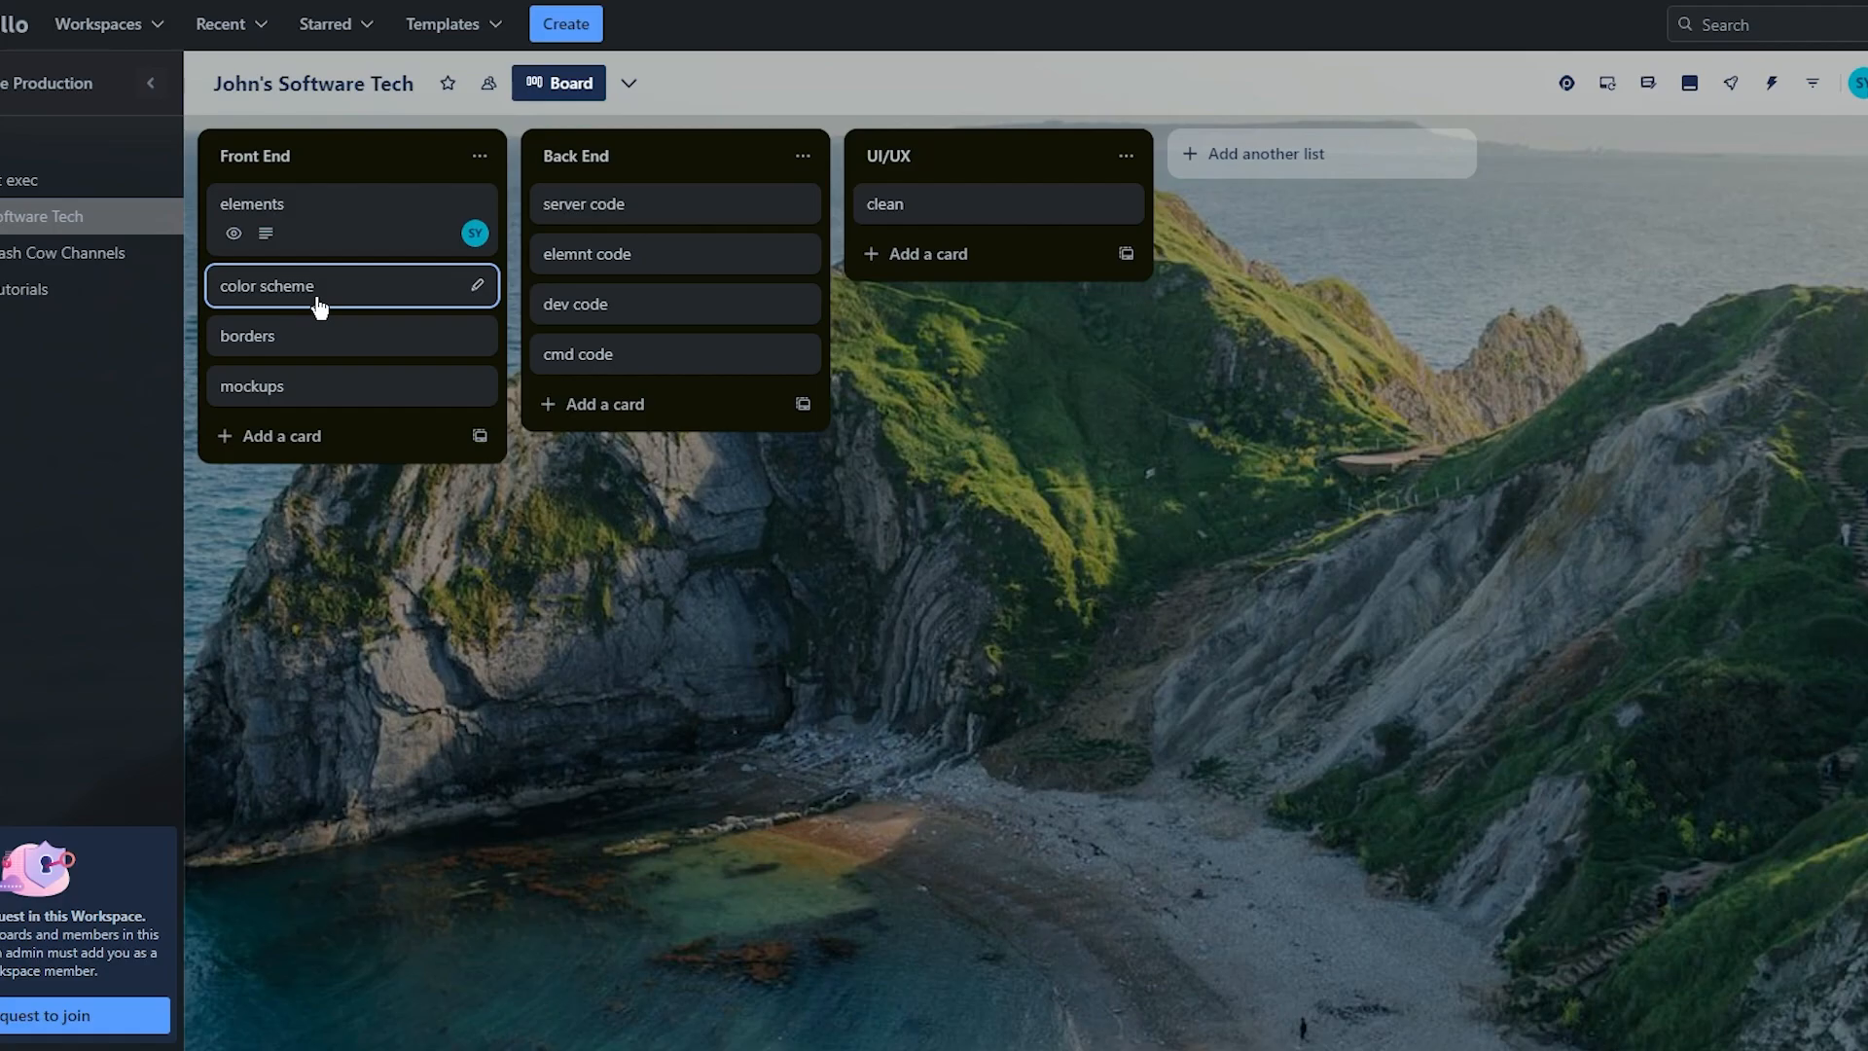
click(371, 237)
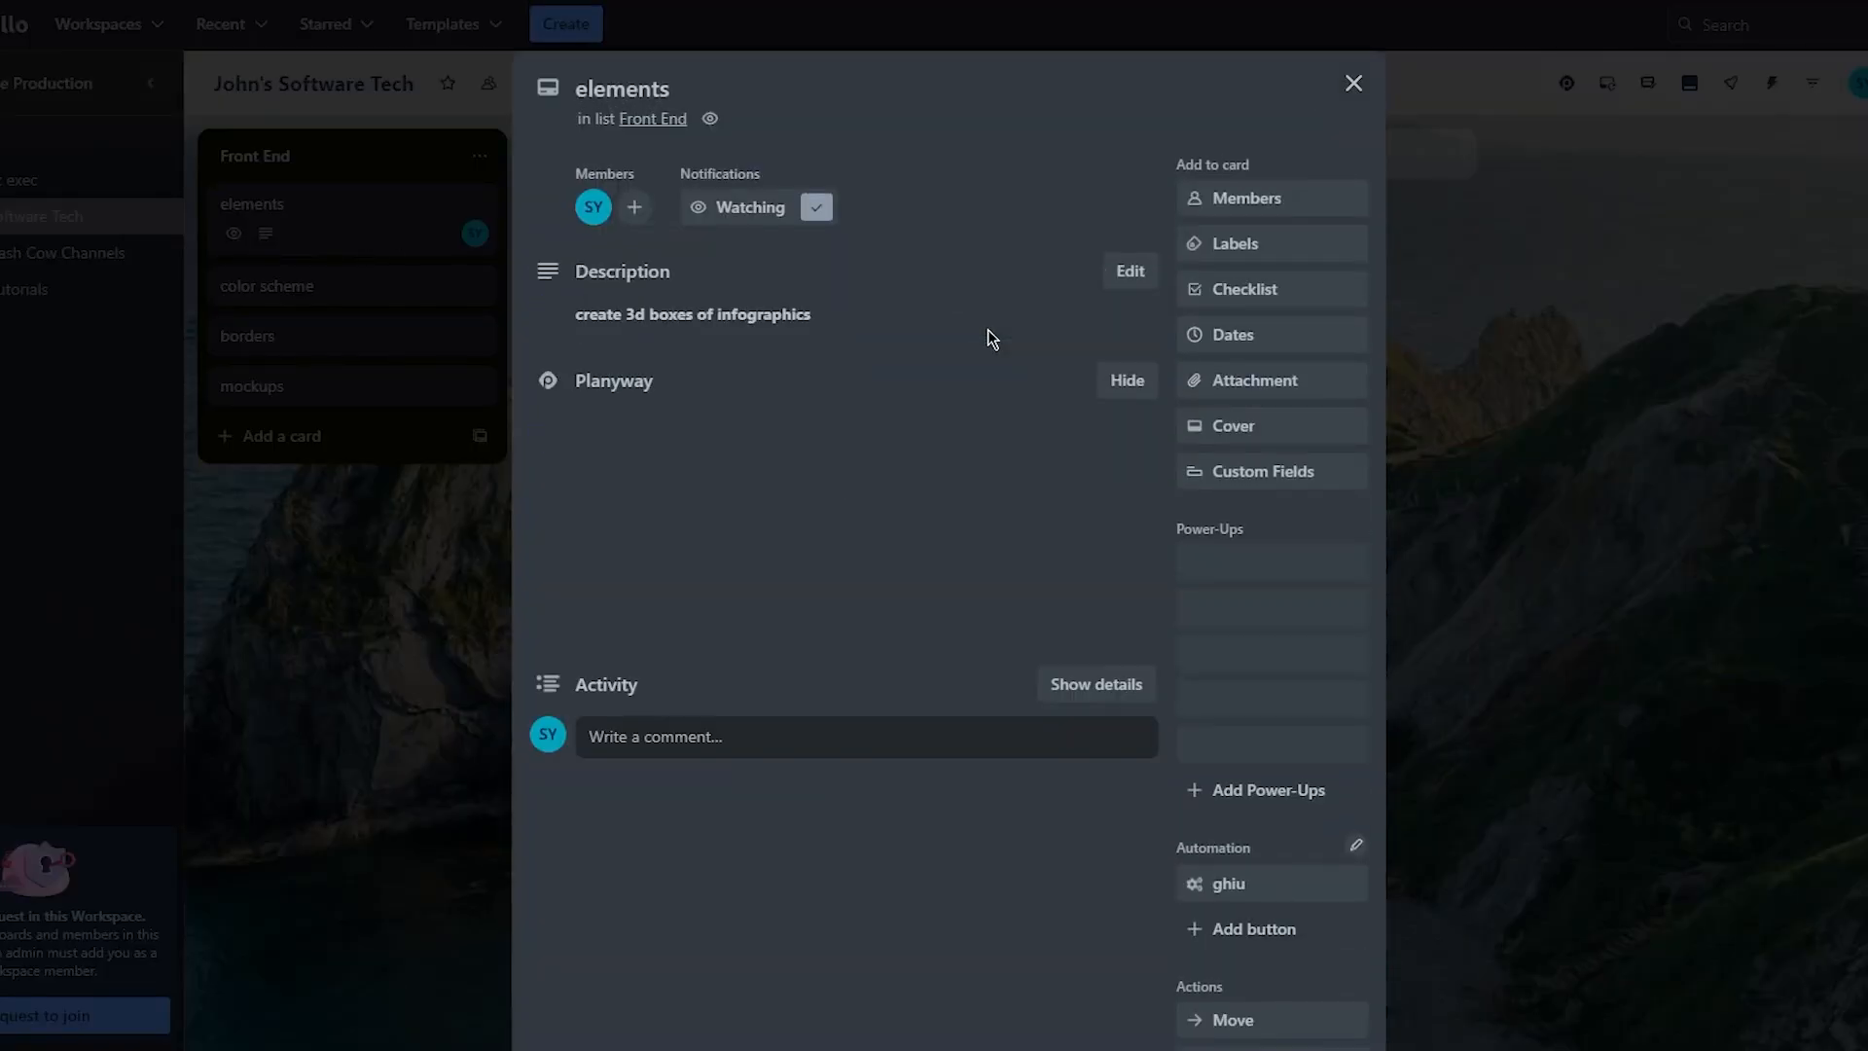
click(1698, 443)
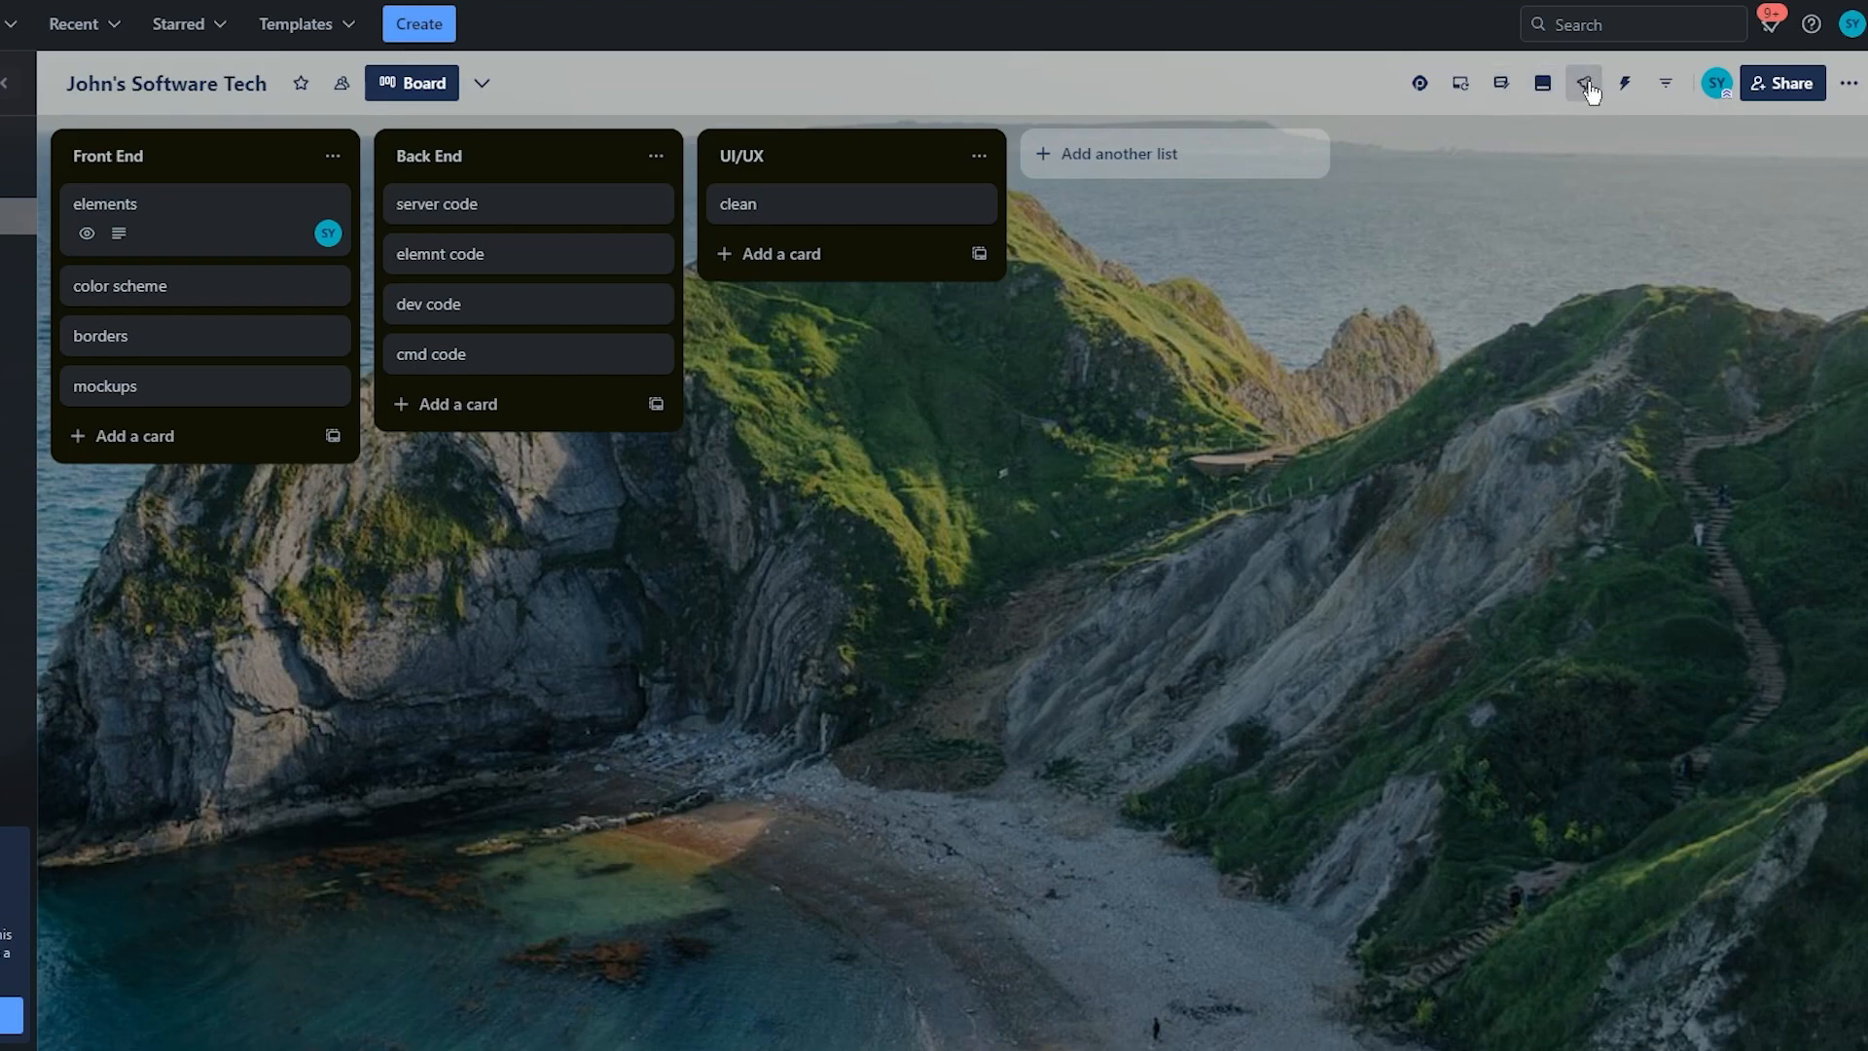
Look at the board's automation rules and close them again.
click(1624, 83)
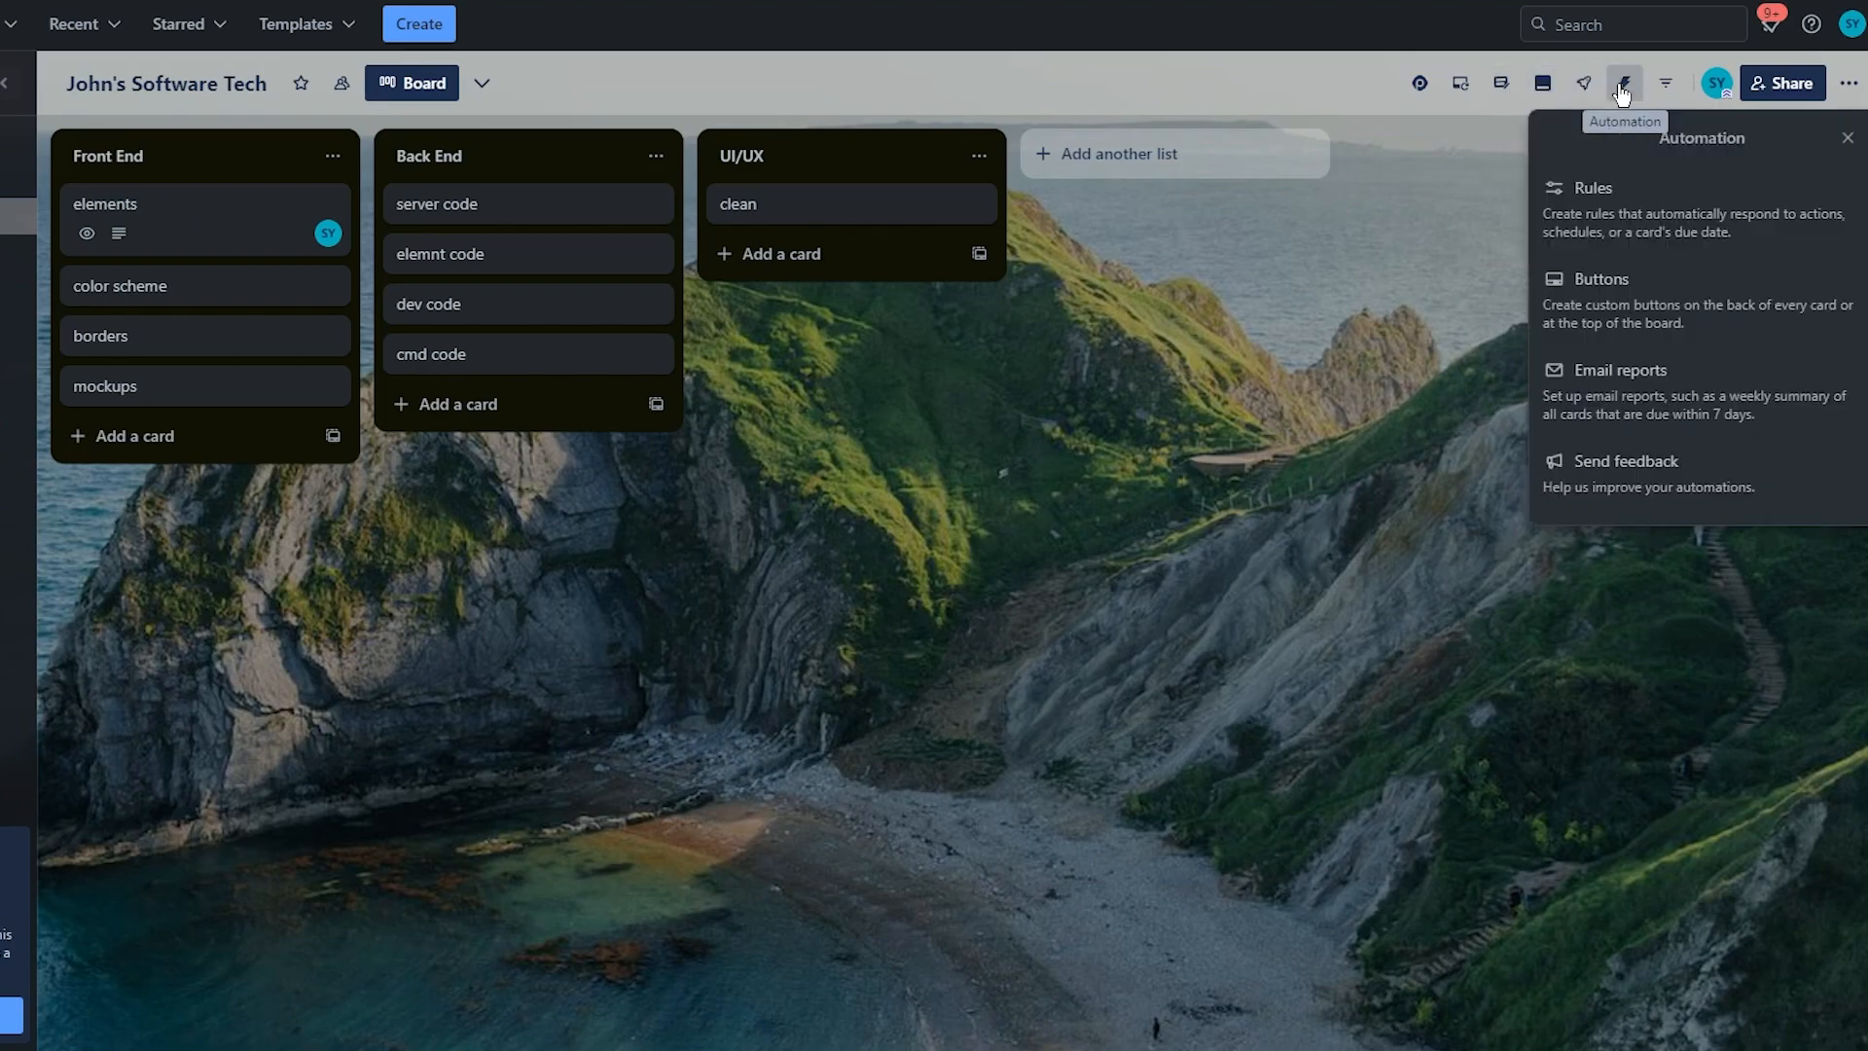
click(1645, 212)
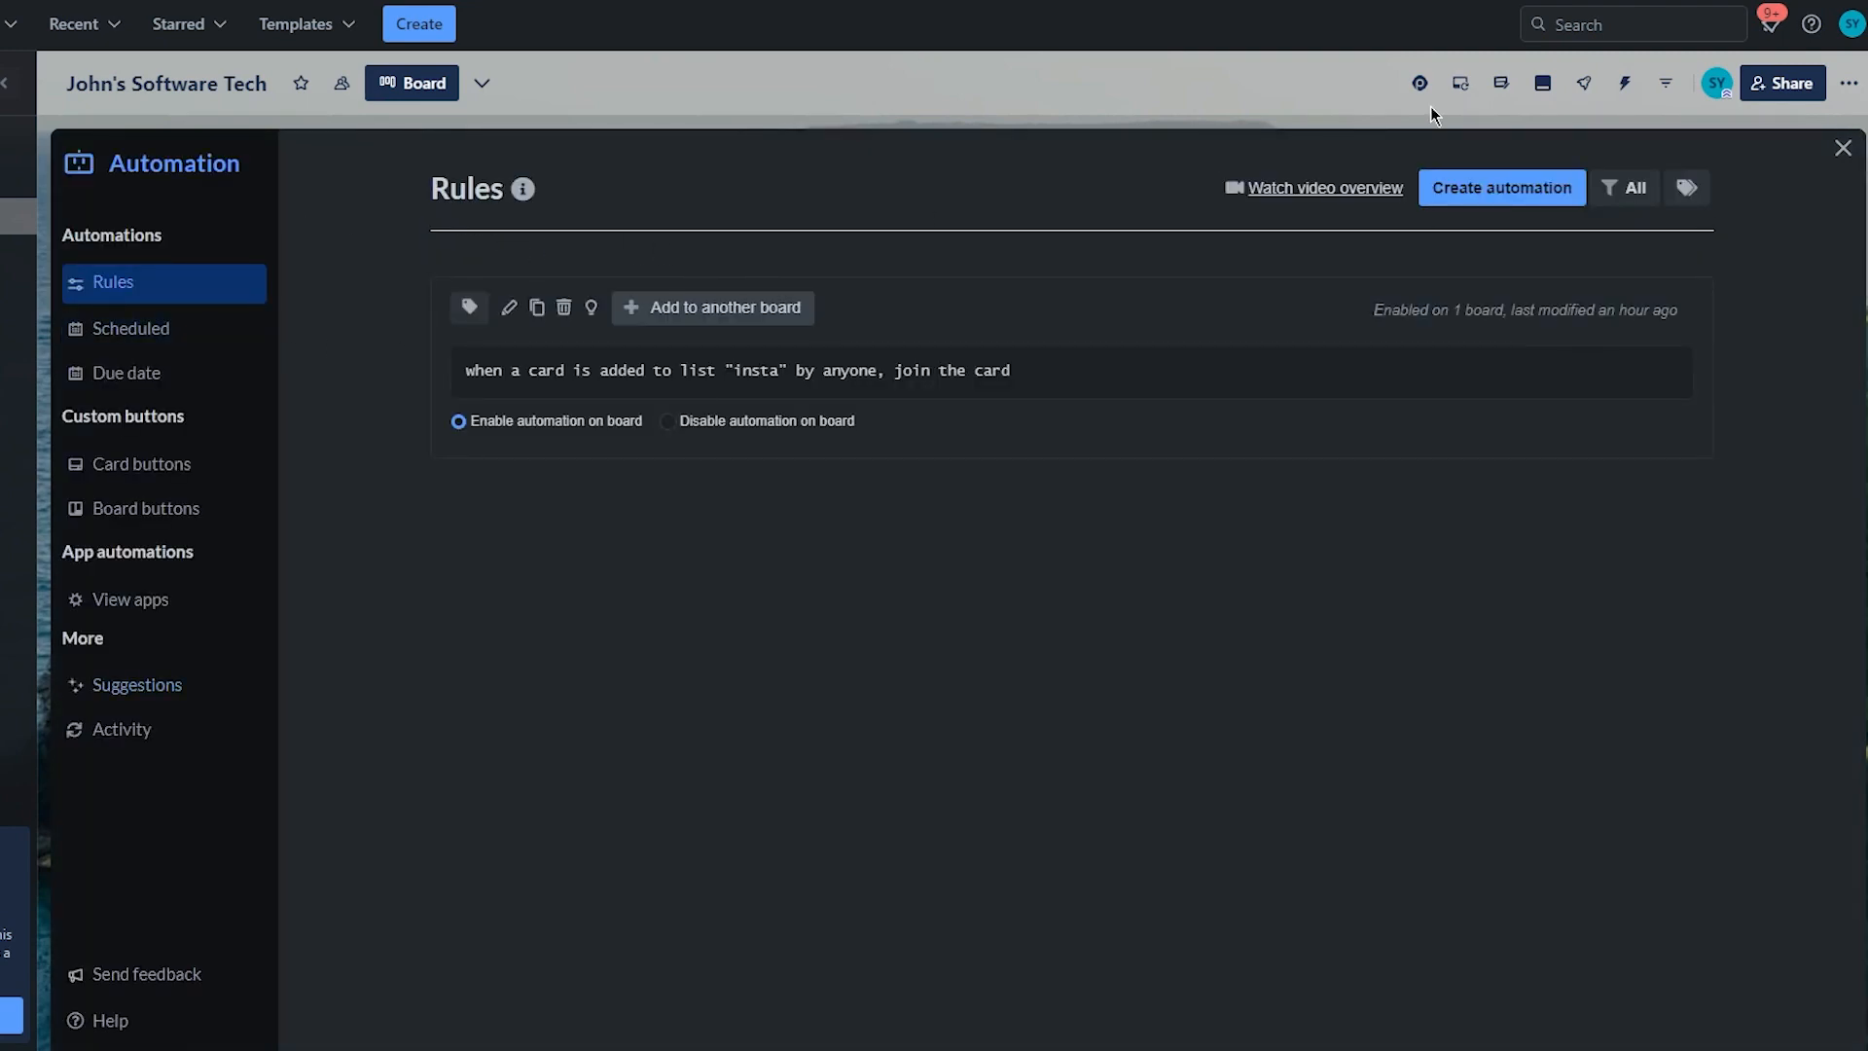
click(1843, 147)
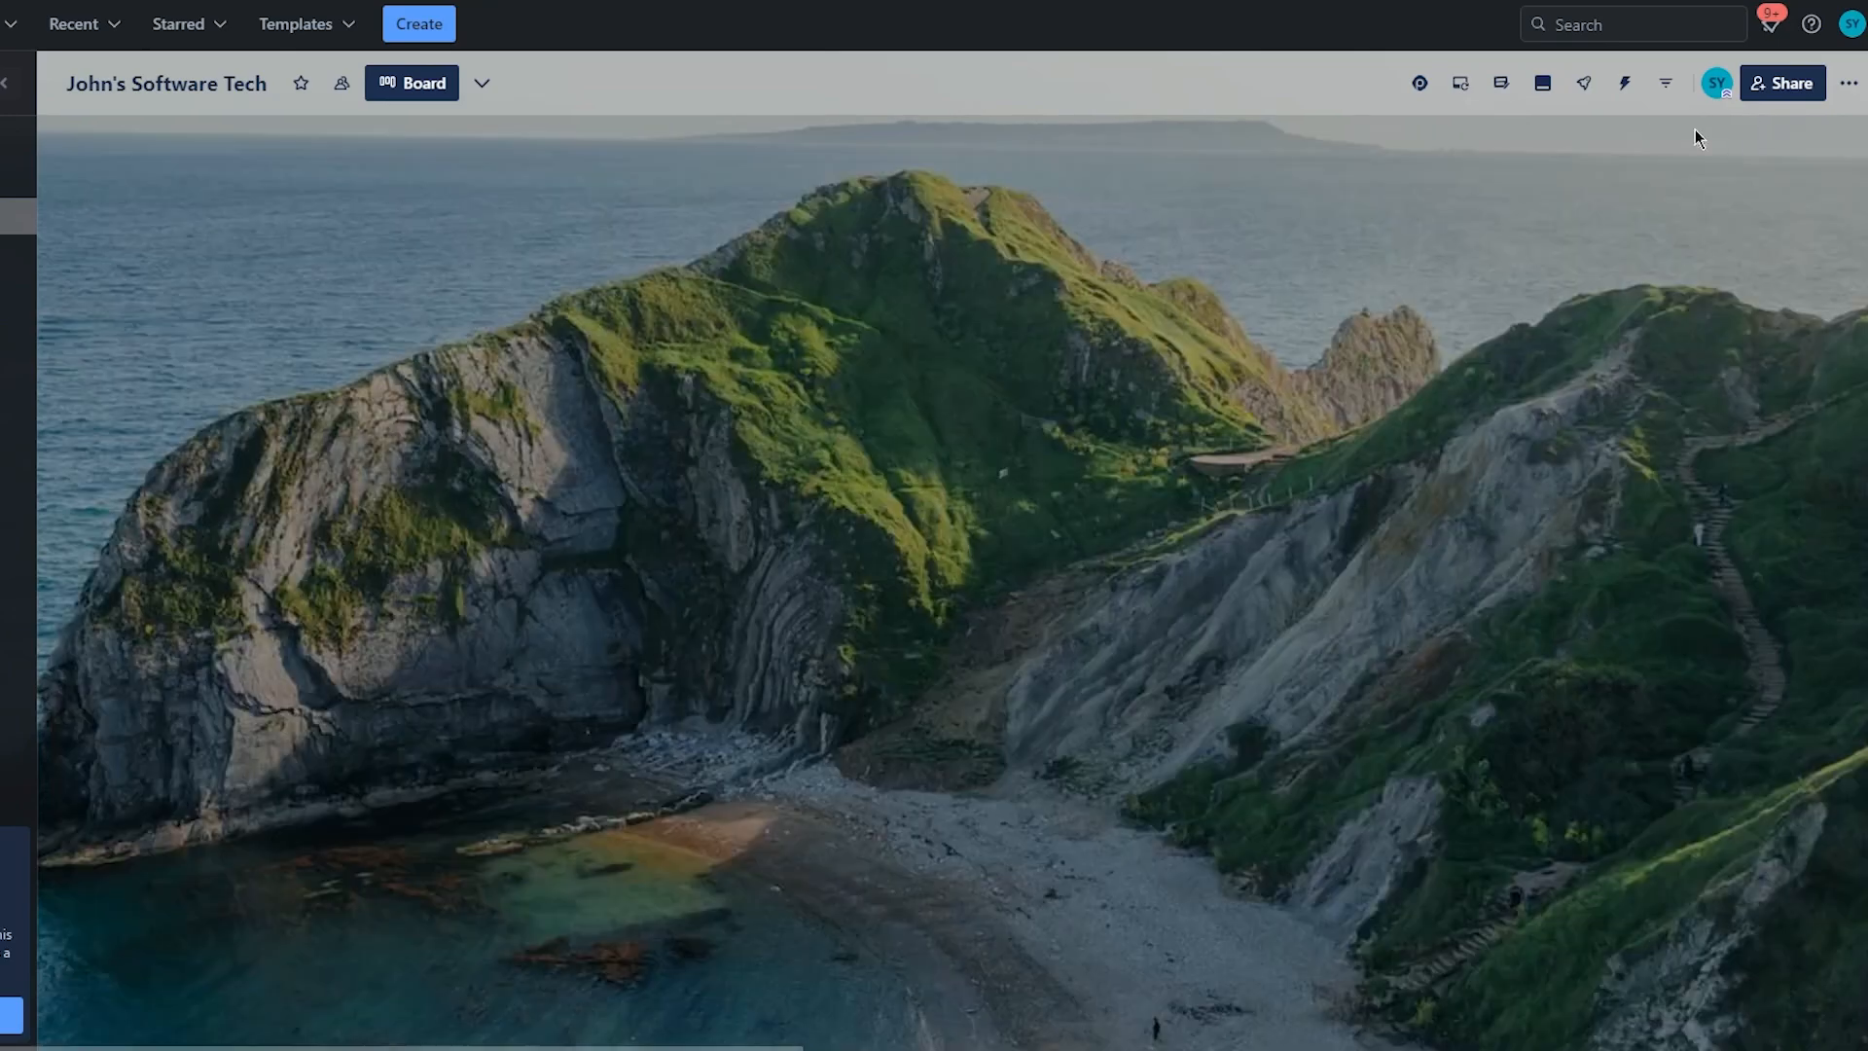
Search the Power-Ups directory for "zapier" and return to the board.
click(1585, 83)
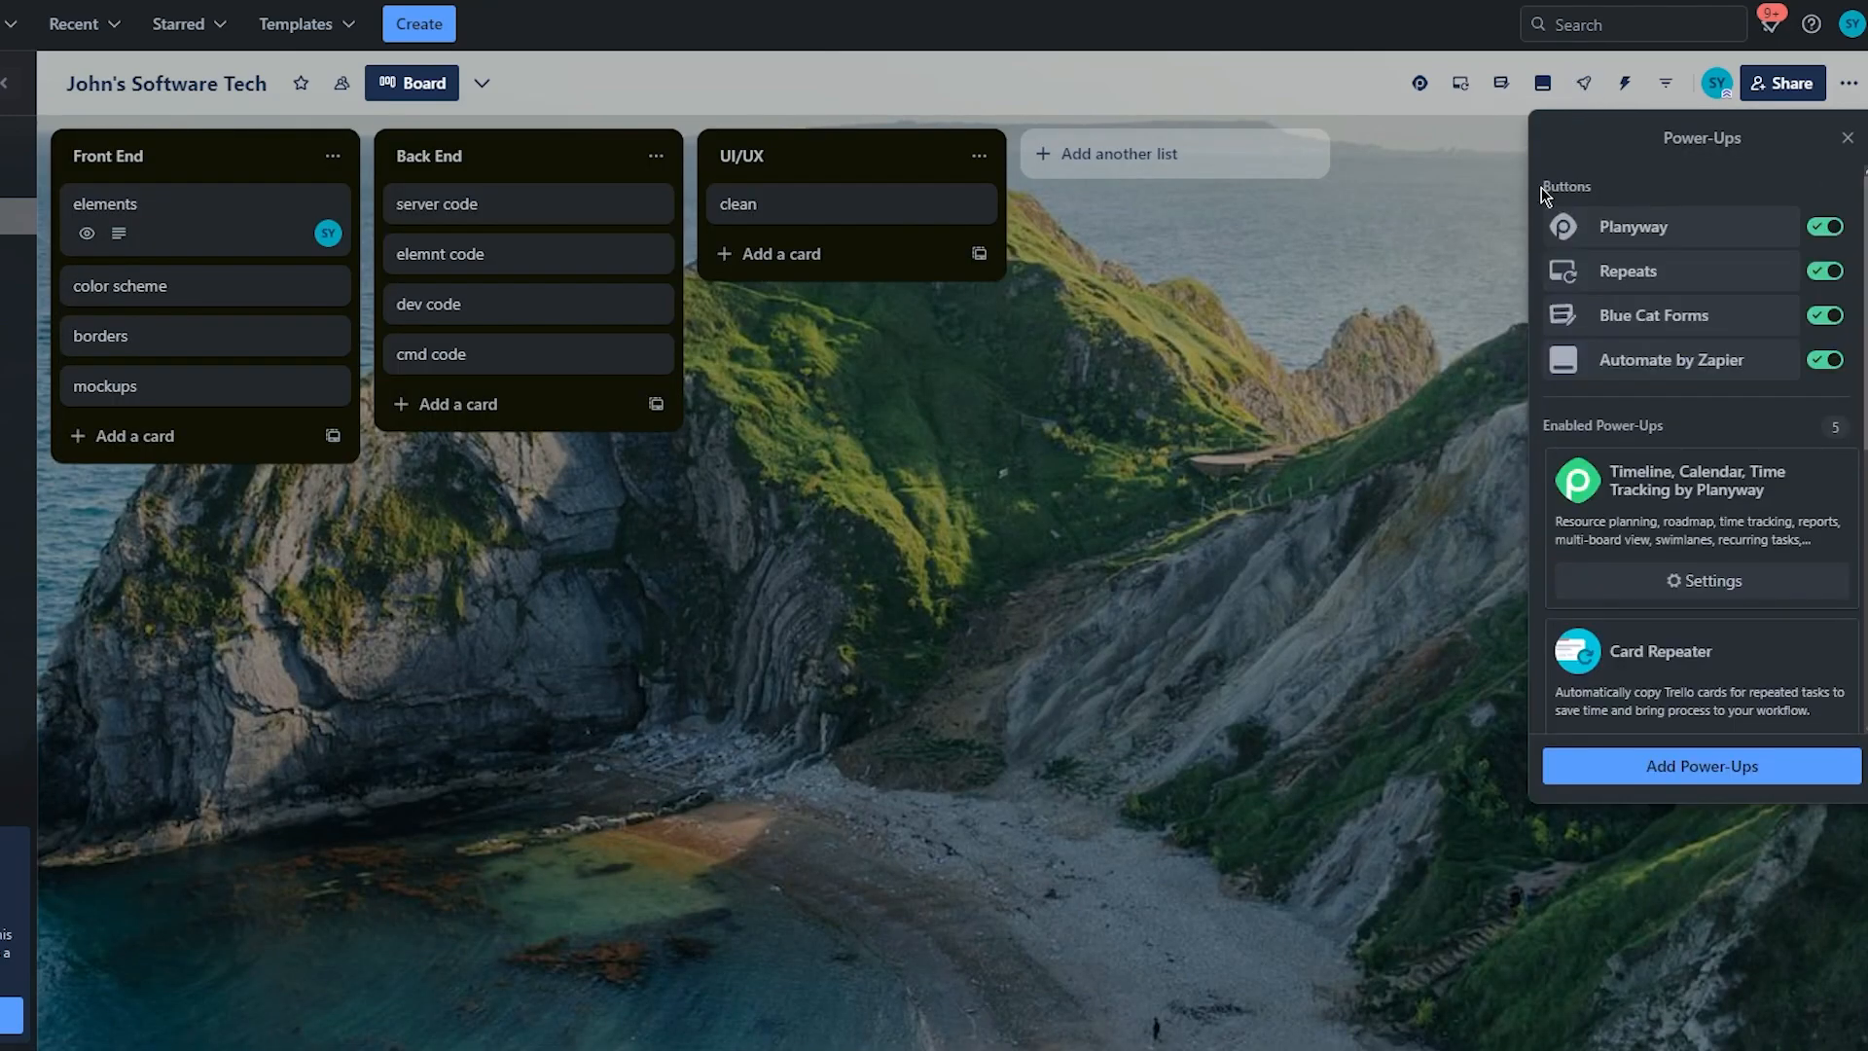
key(Escape)
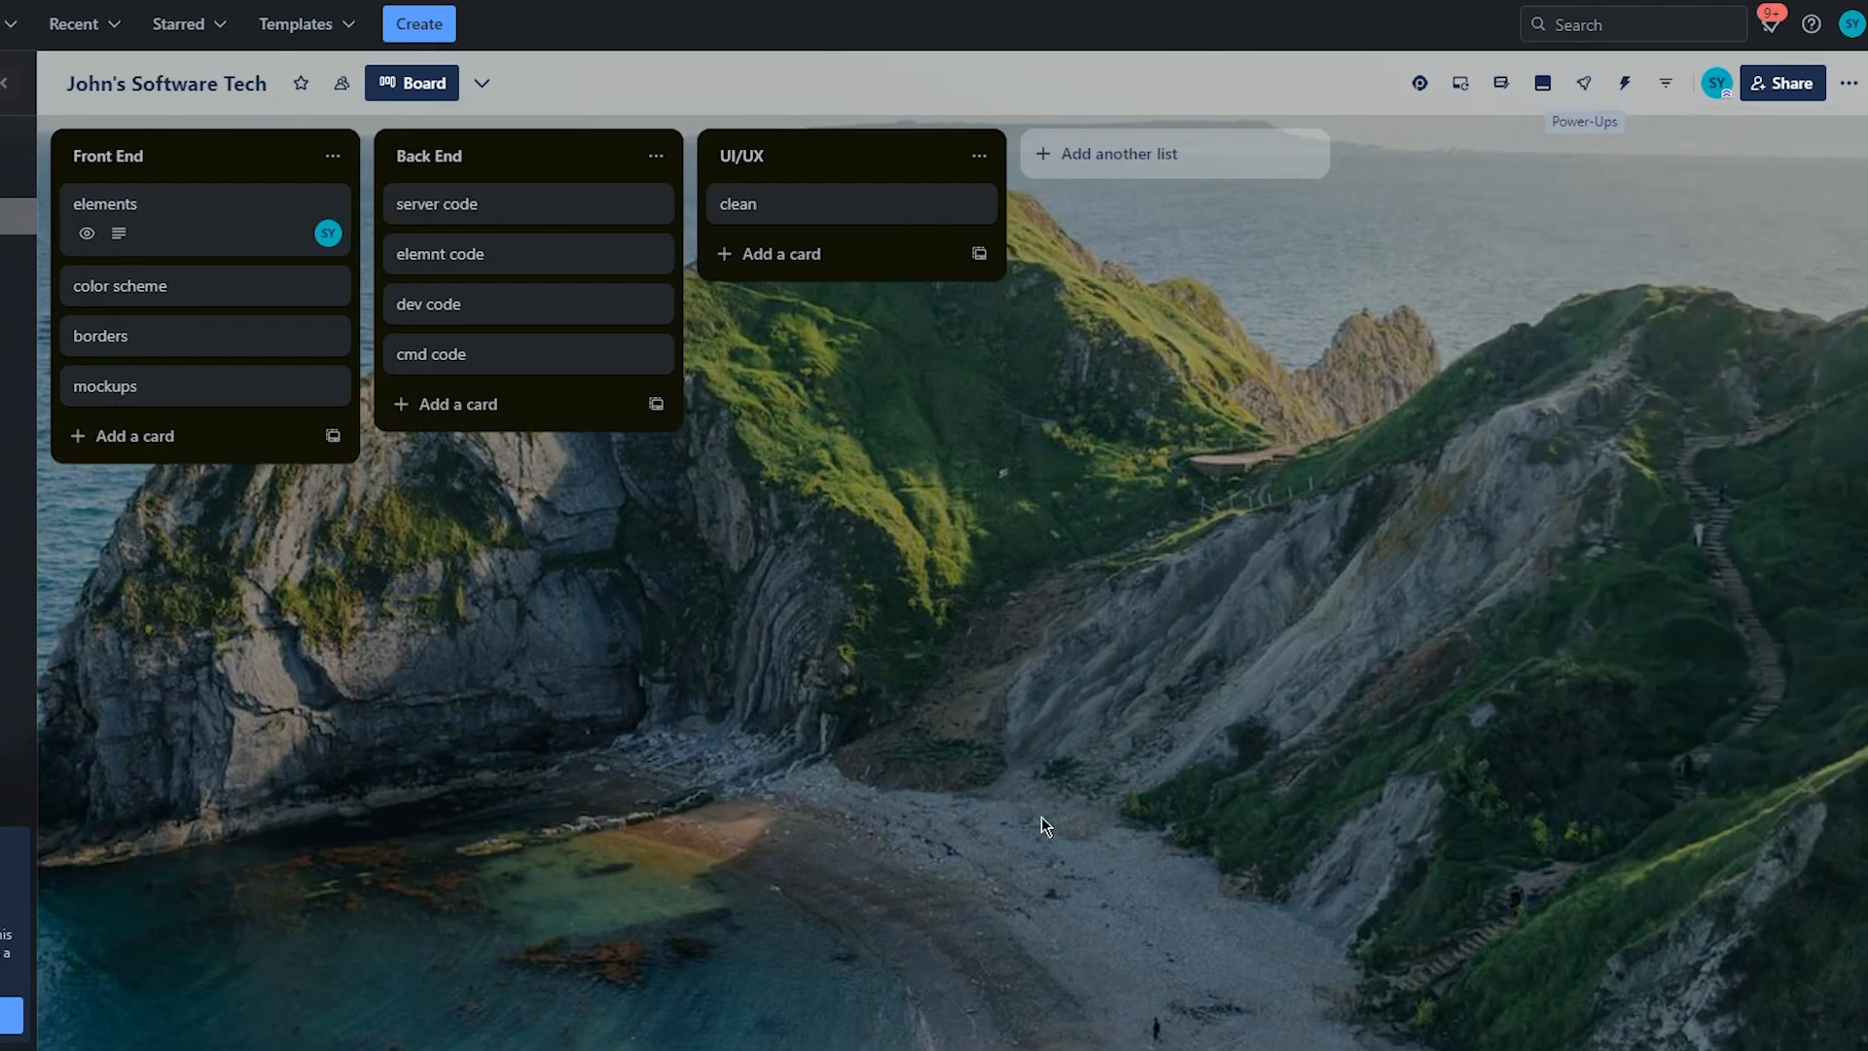
click(1584, 82)
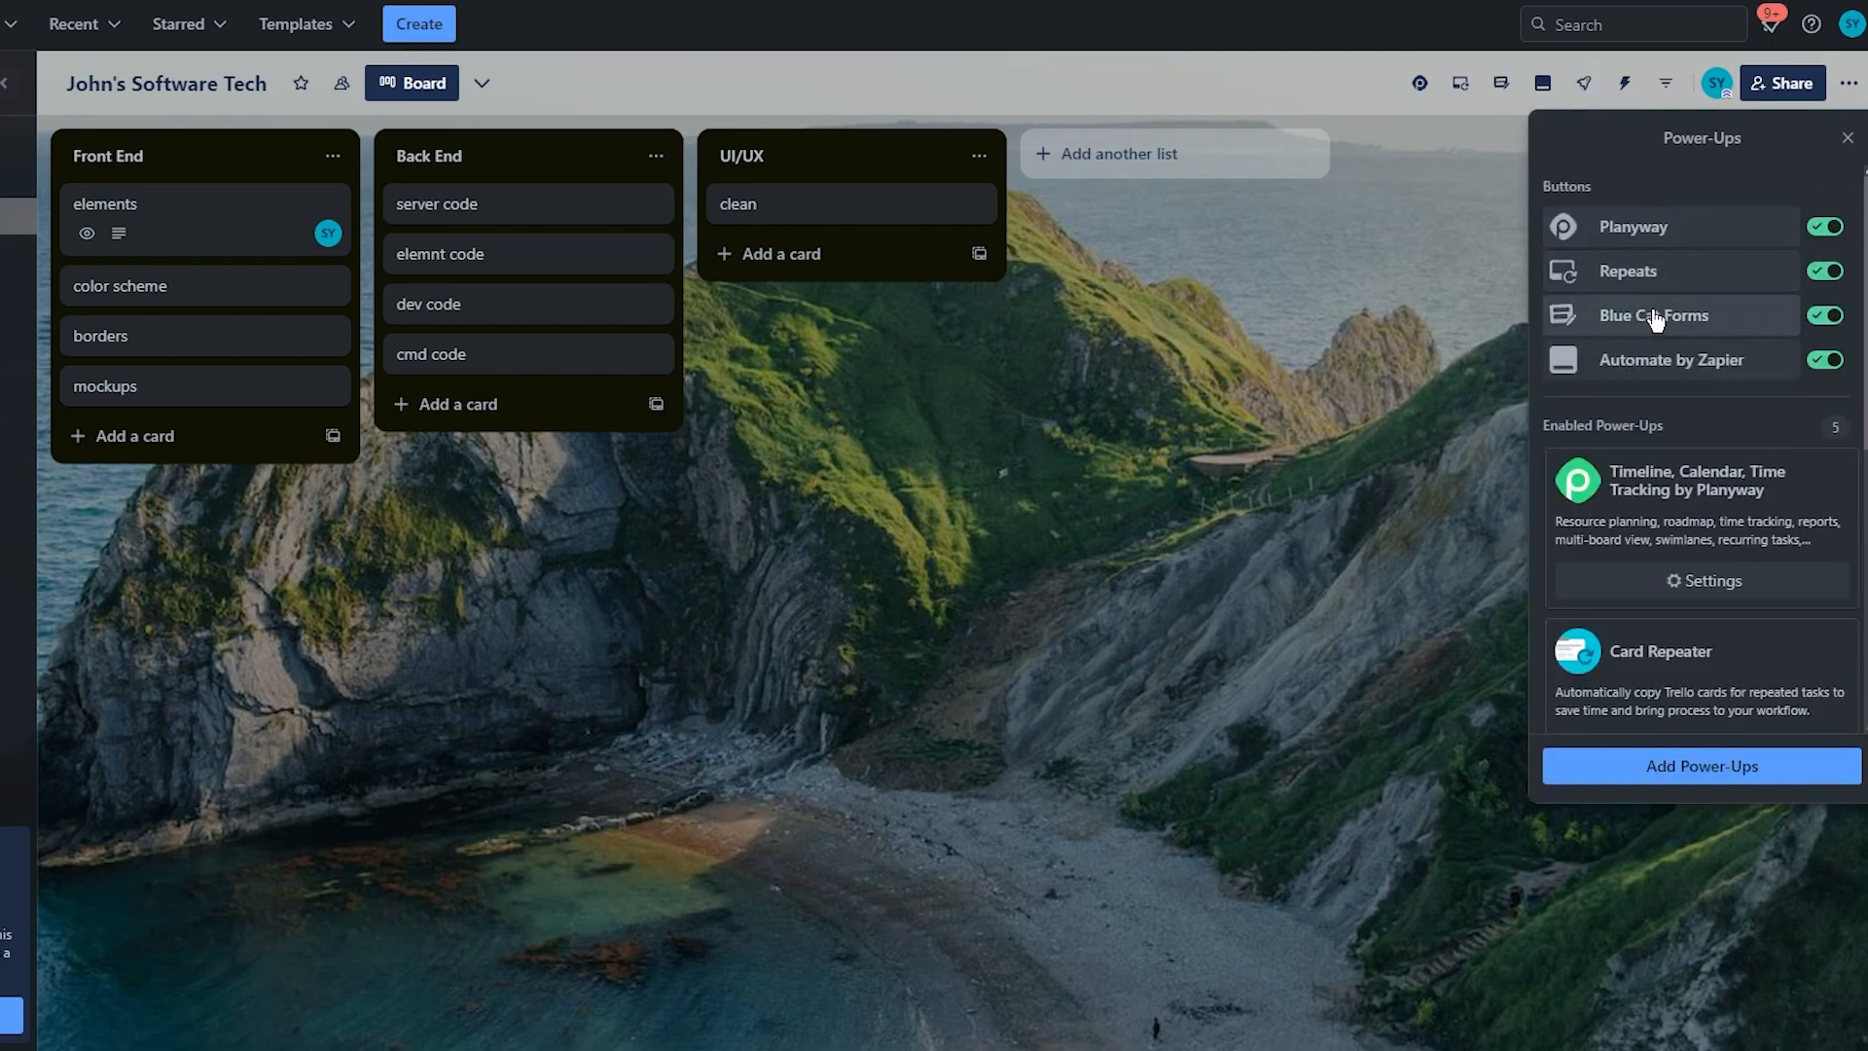
click(1637, 768)
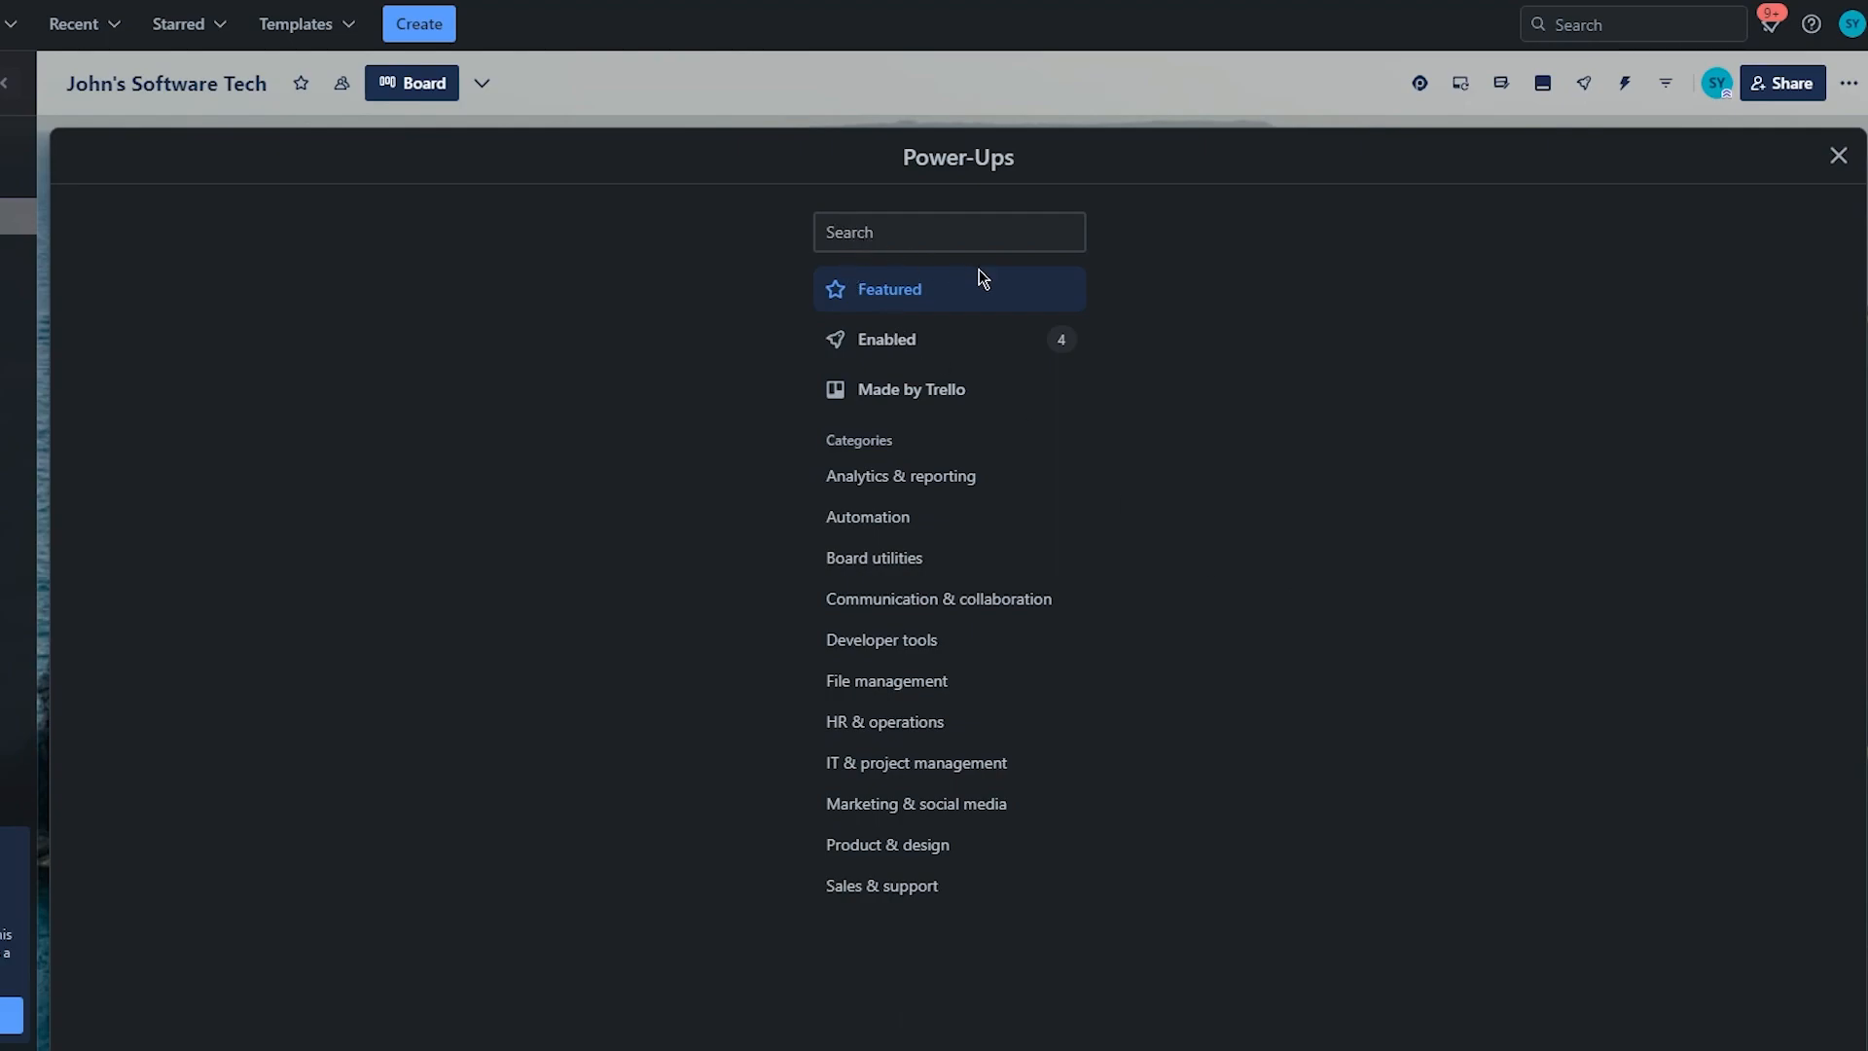
click(347, 235)
text(zapier)
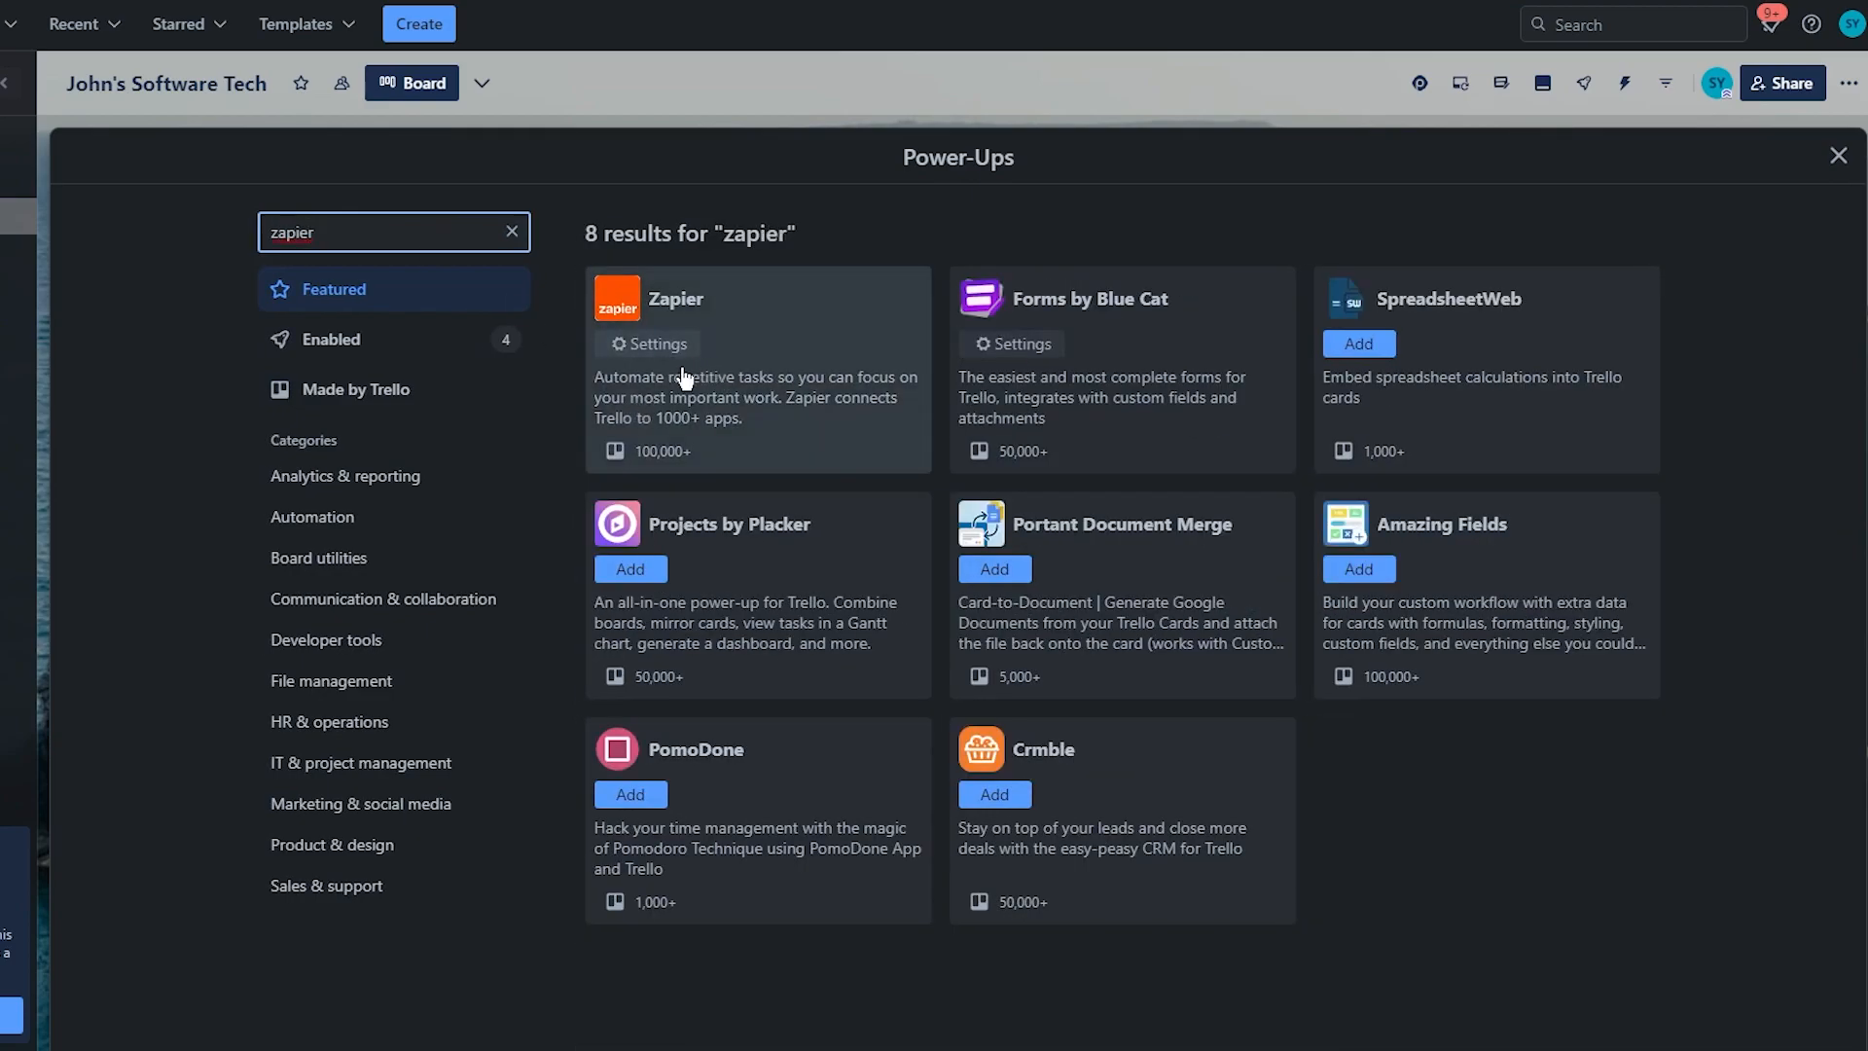
click(1838, 156)
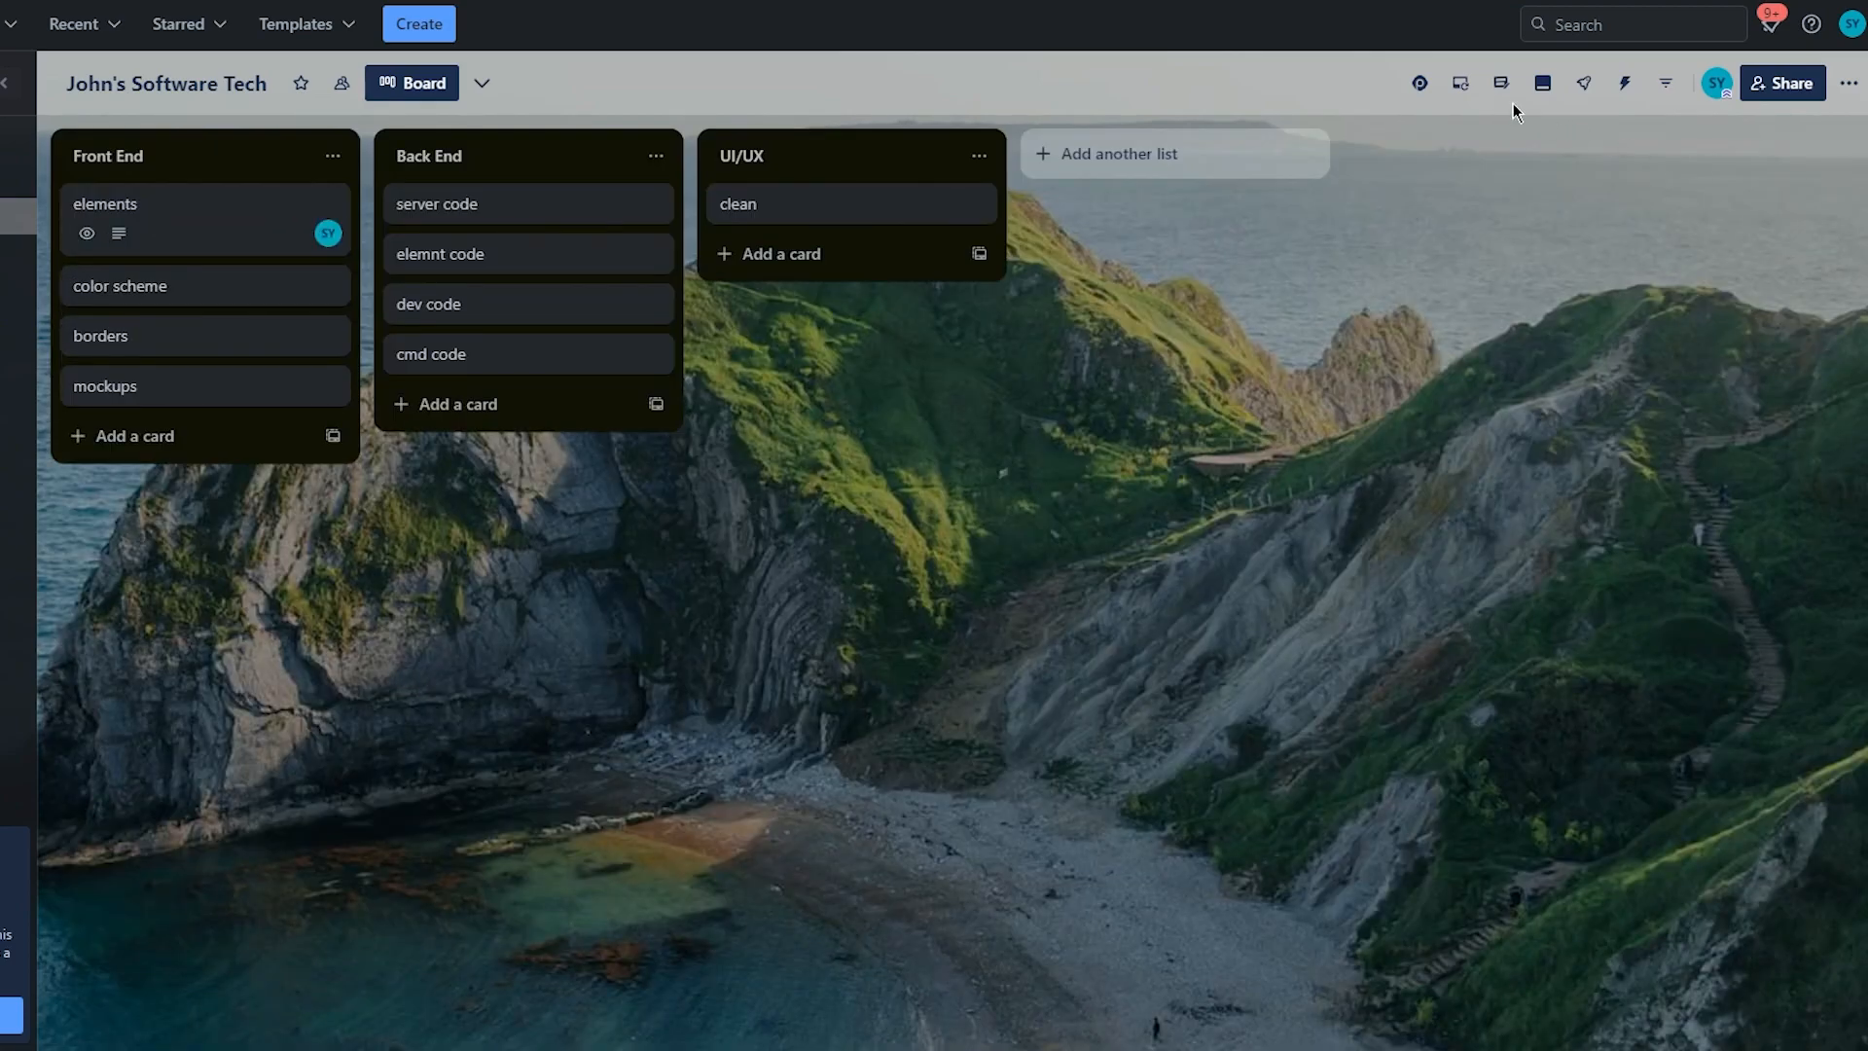
Open the Automate by Zapier Power-Up and look through its popular Trello workflows.
click(1588, 86)
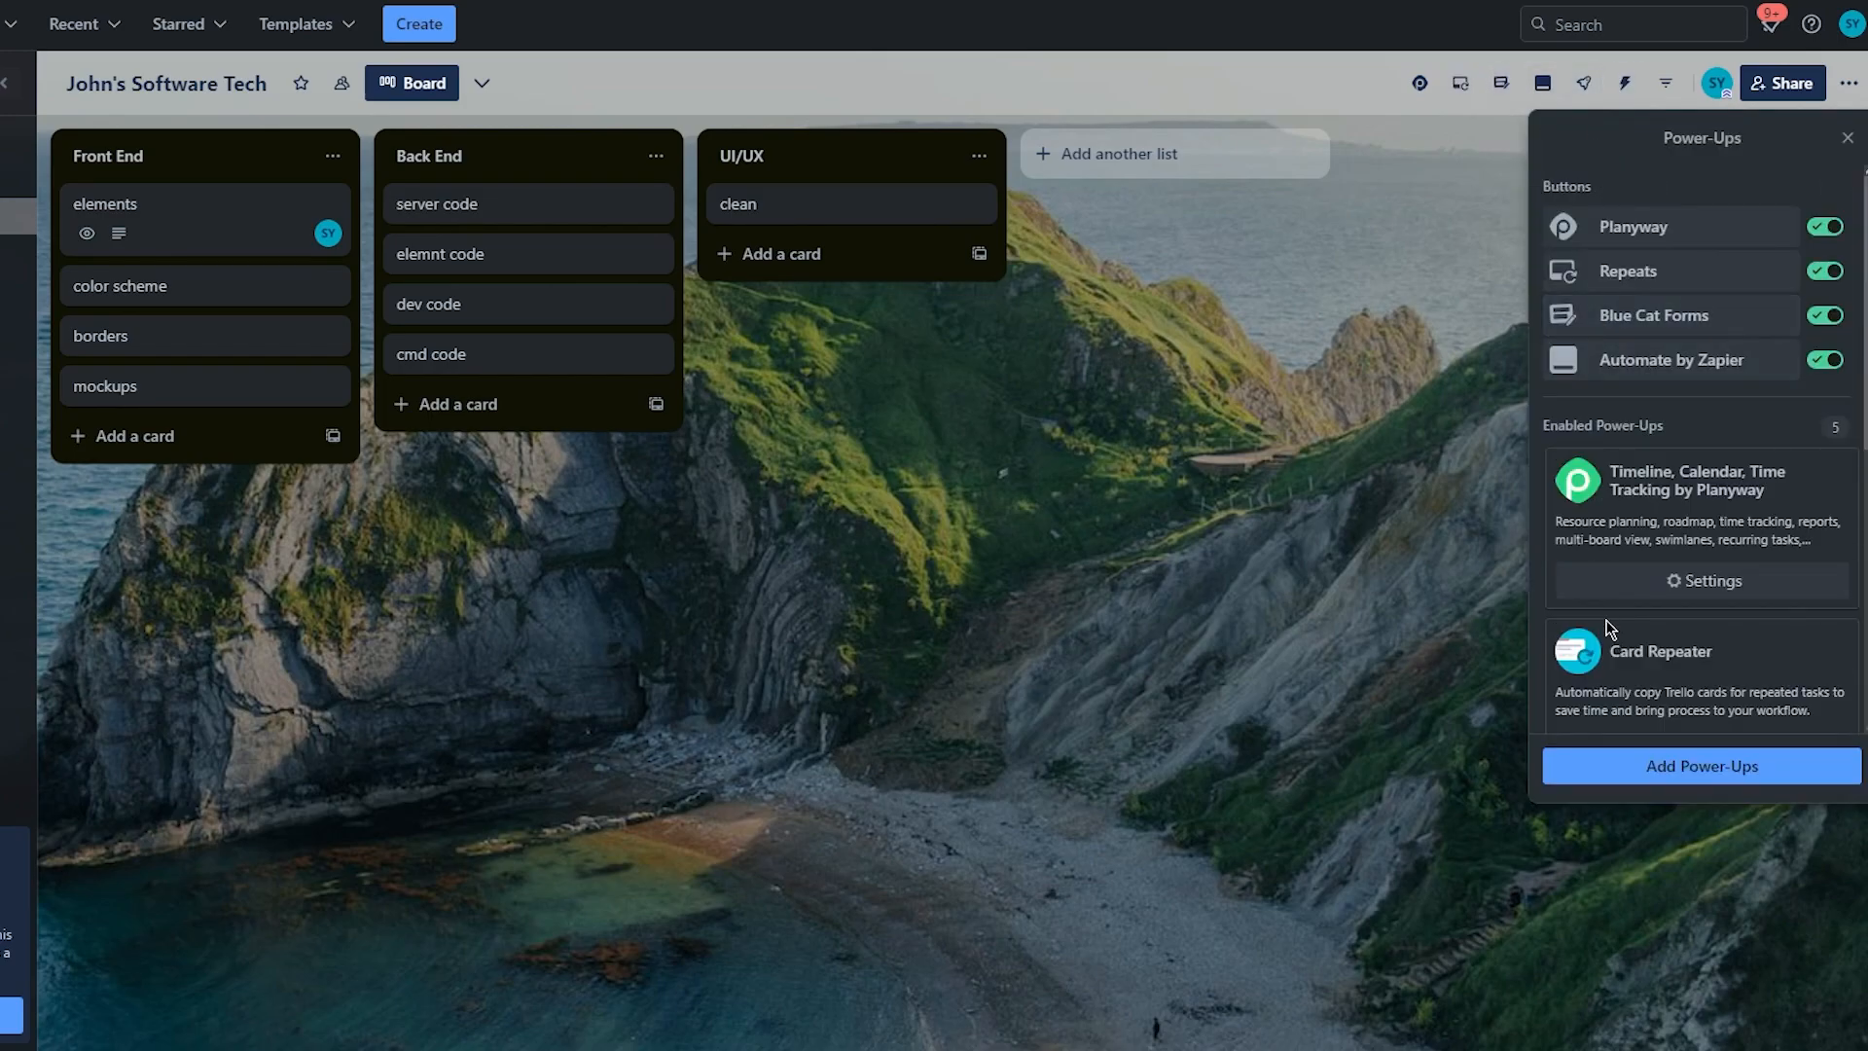
click(1617, 361)
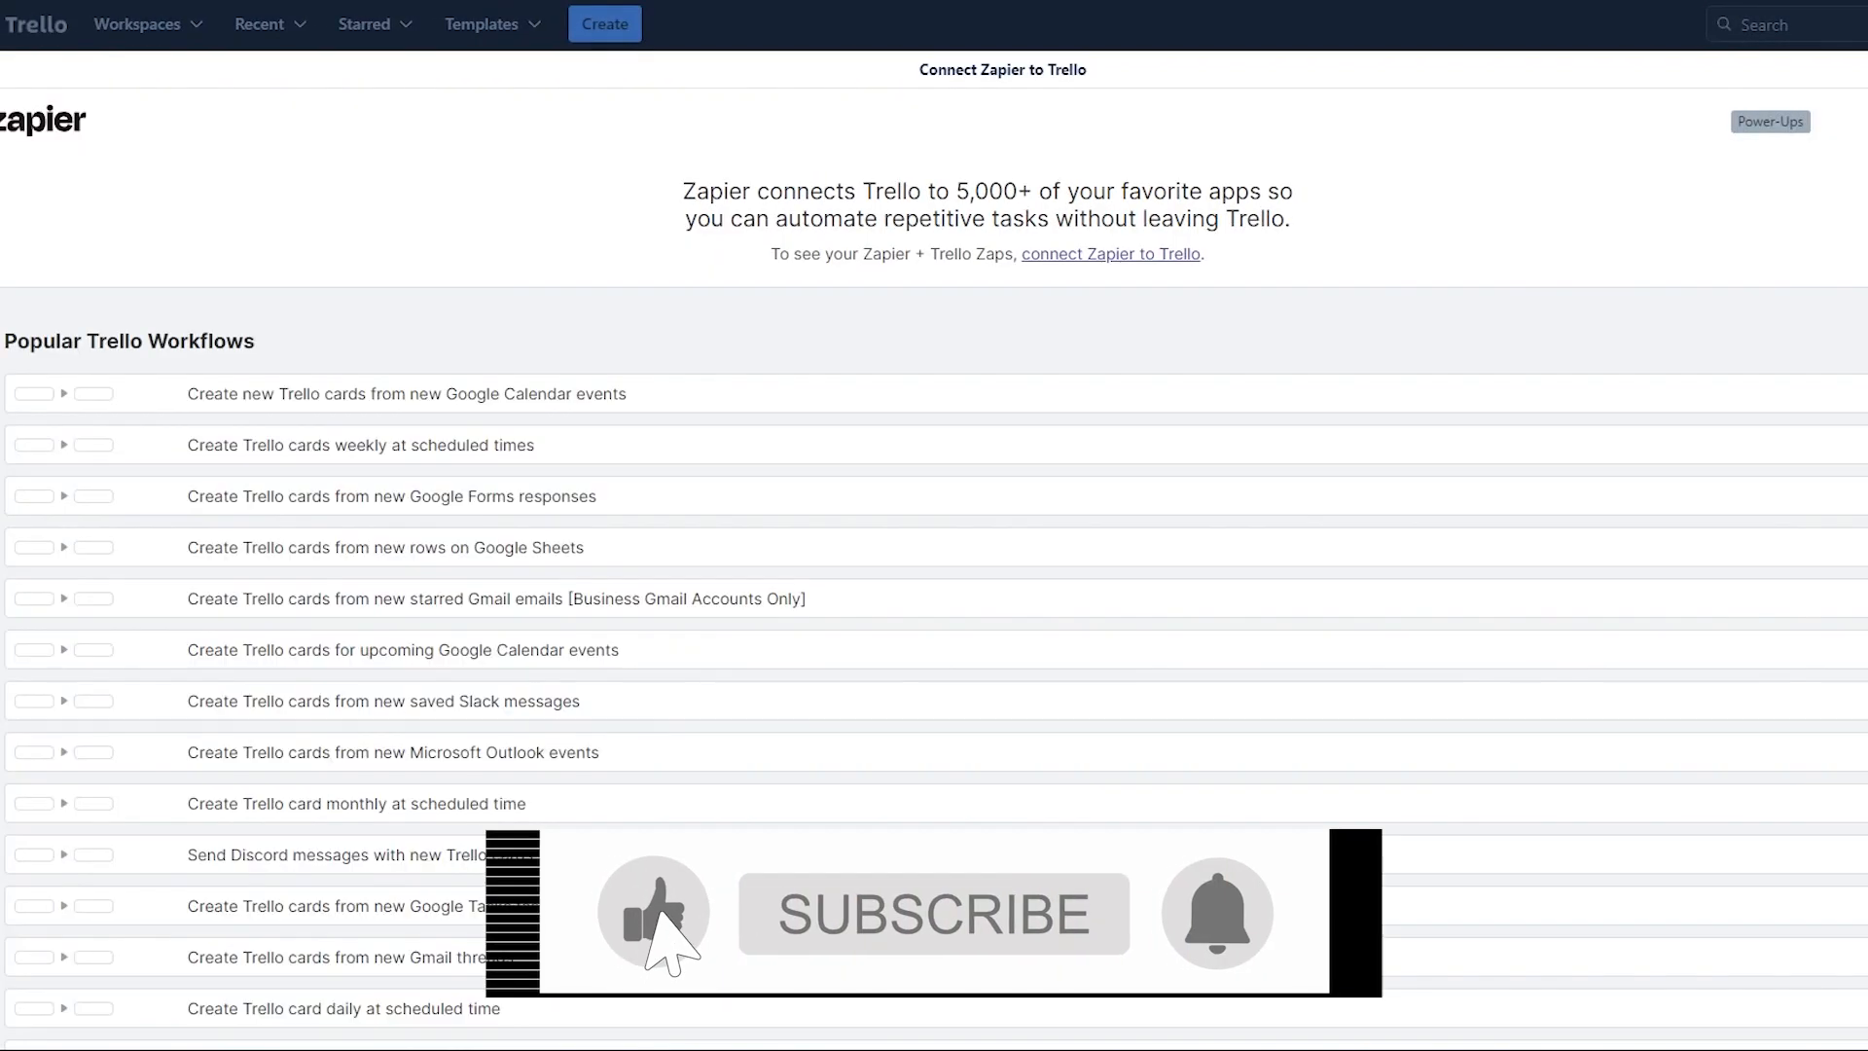
scroll(705, 547, down, 10)
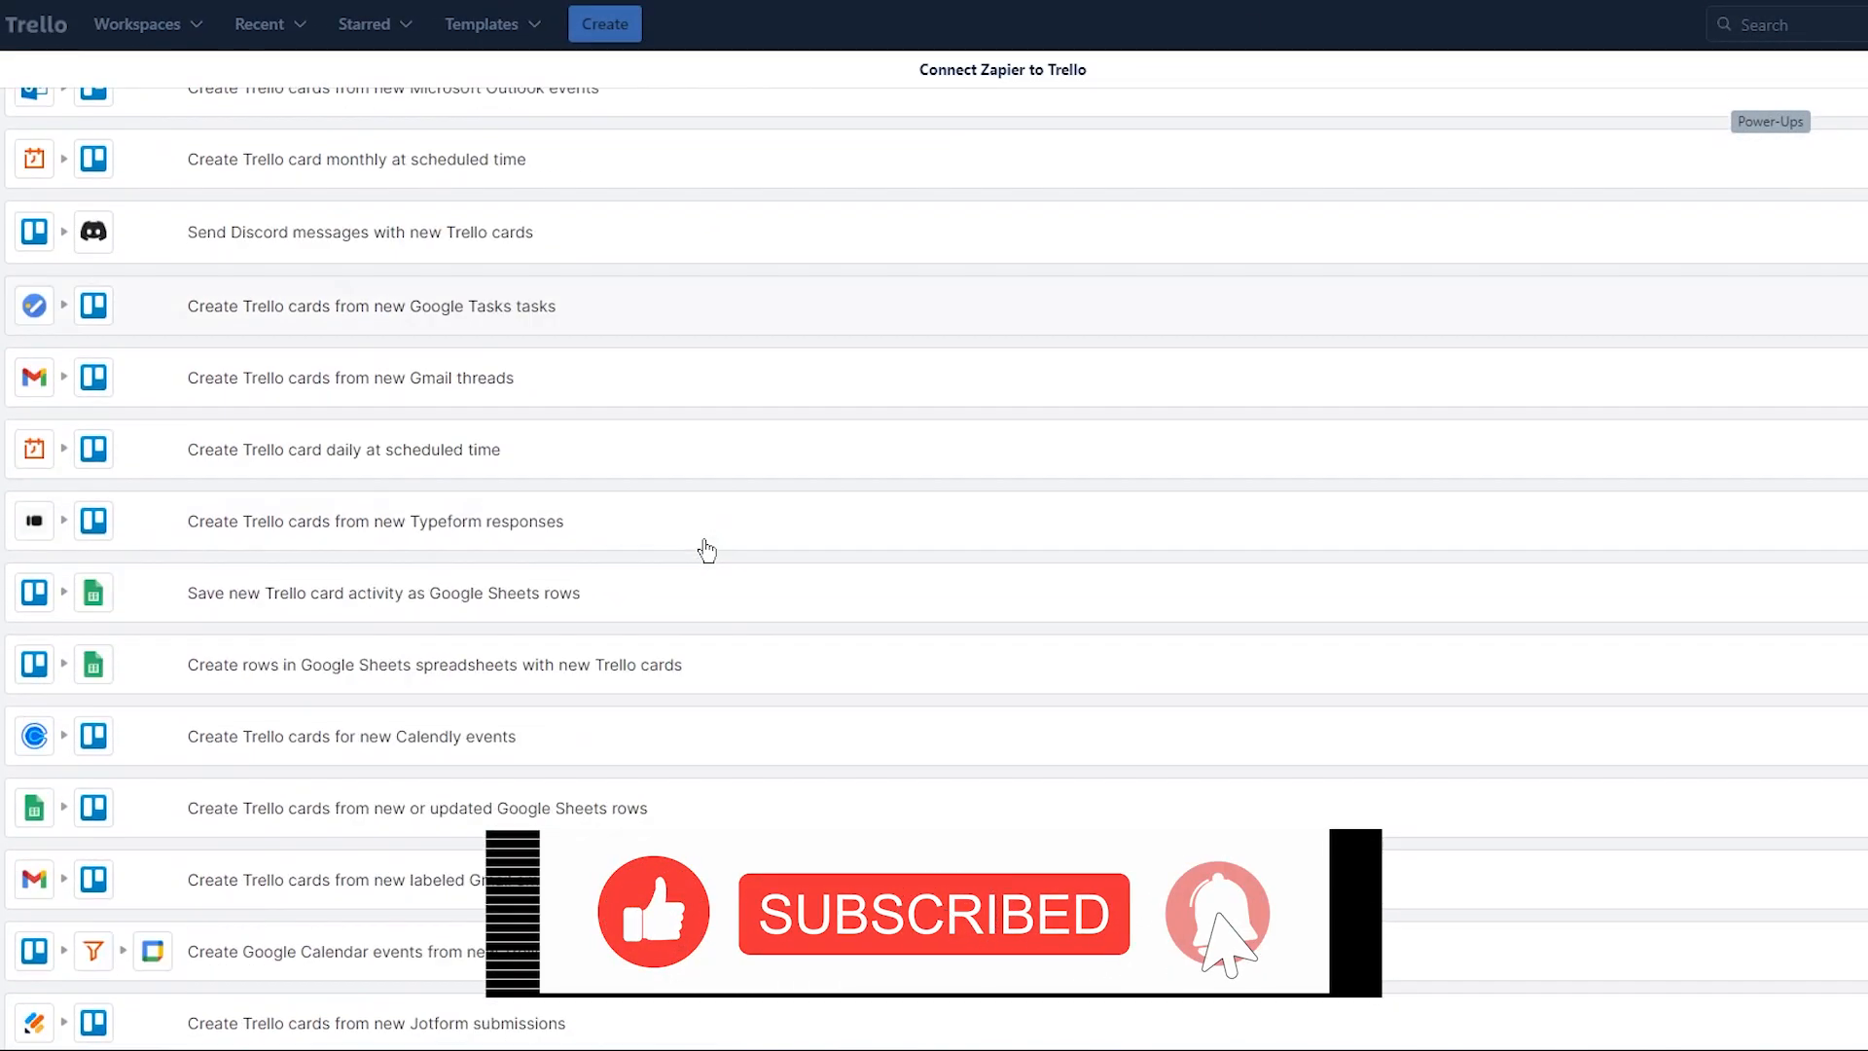
scroll(705, 549, up, 10)
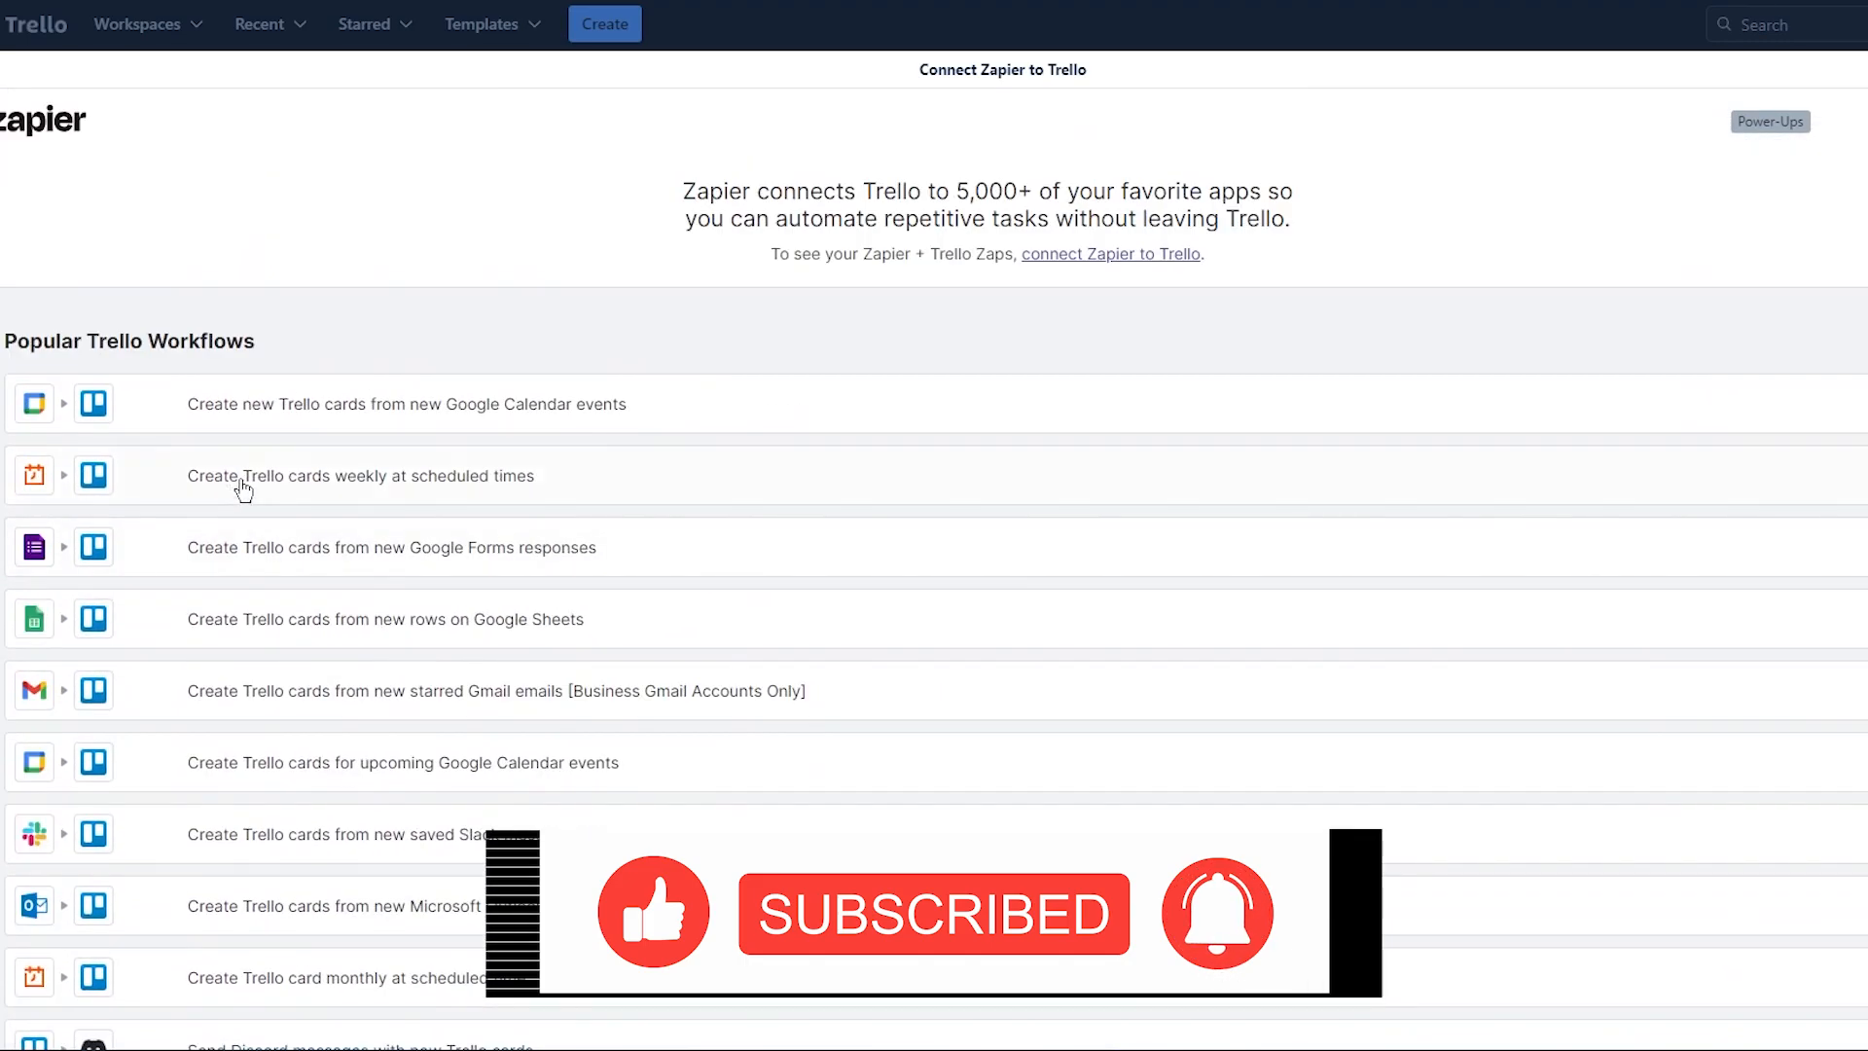
click(322, 502)
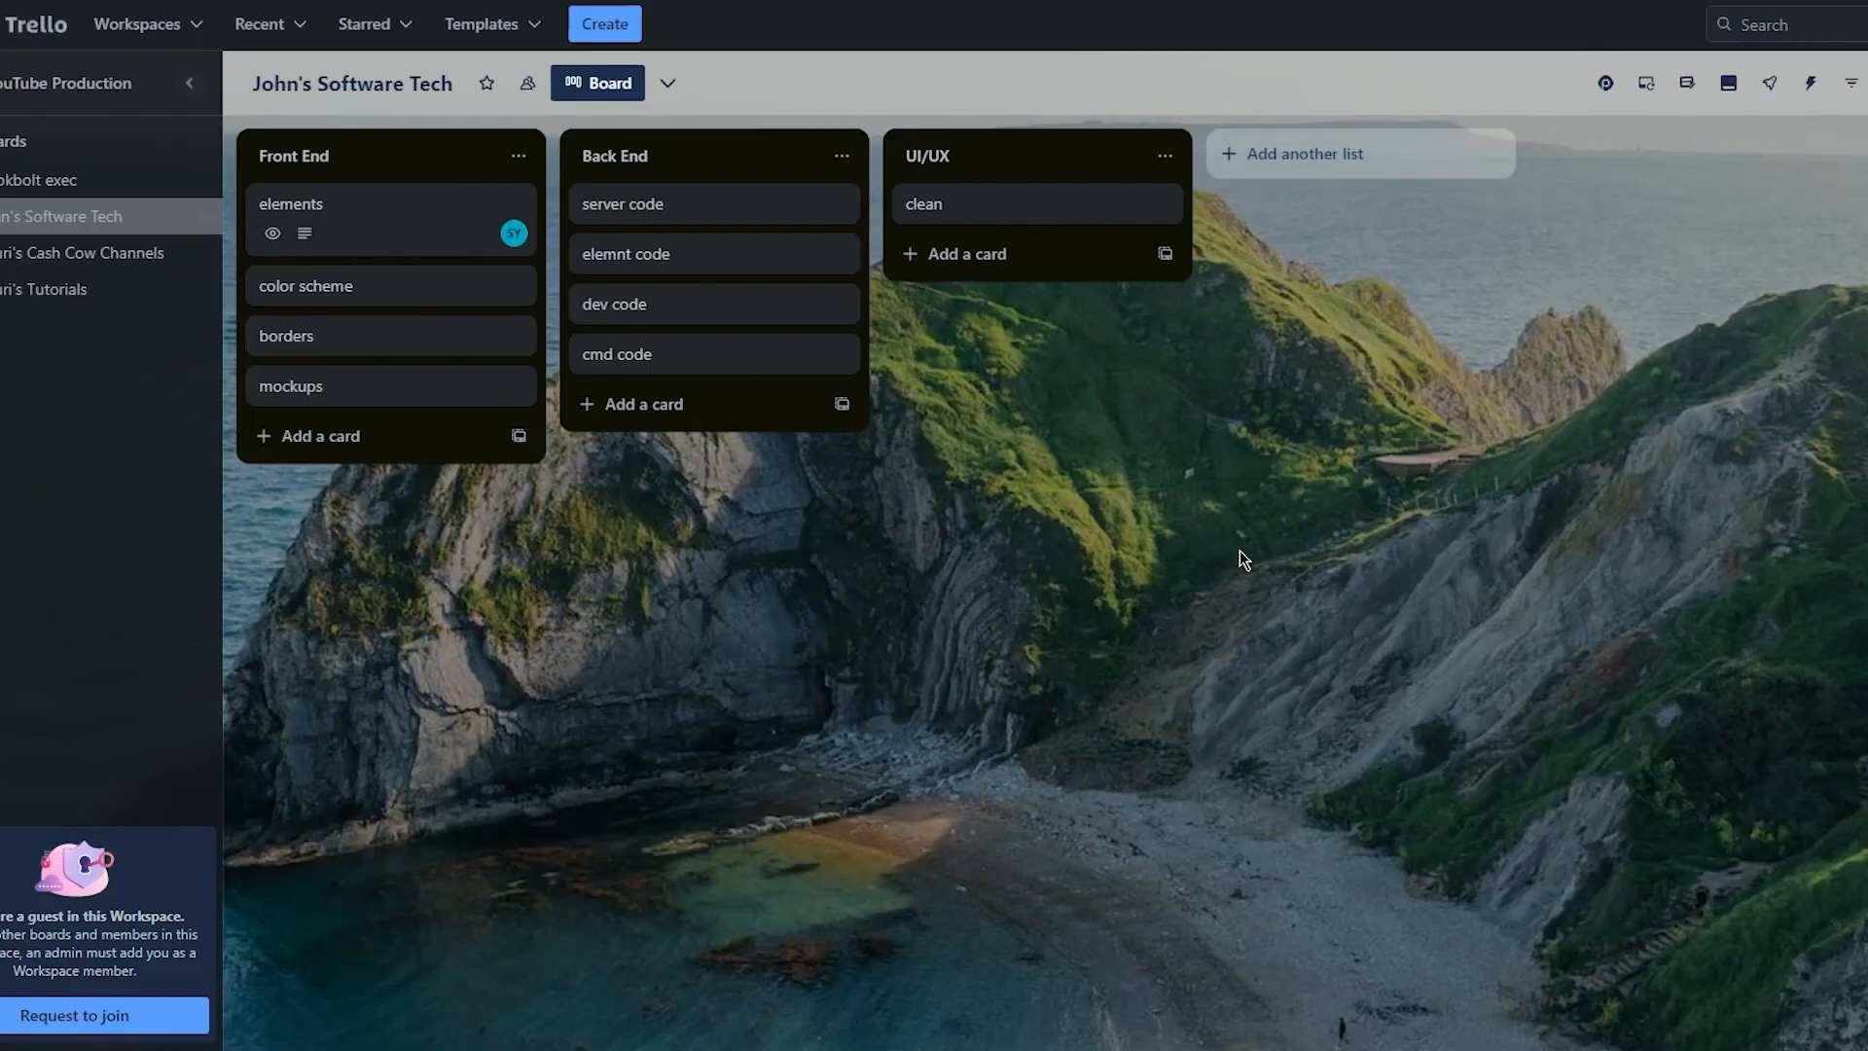
Add a list named "done" after the UI/UX list.
click(1339, 150)
text(done)
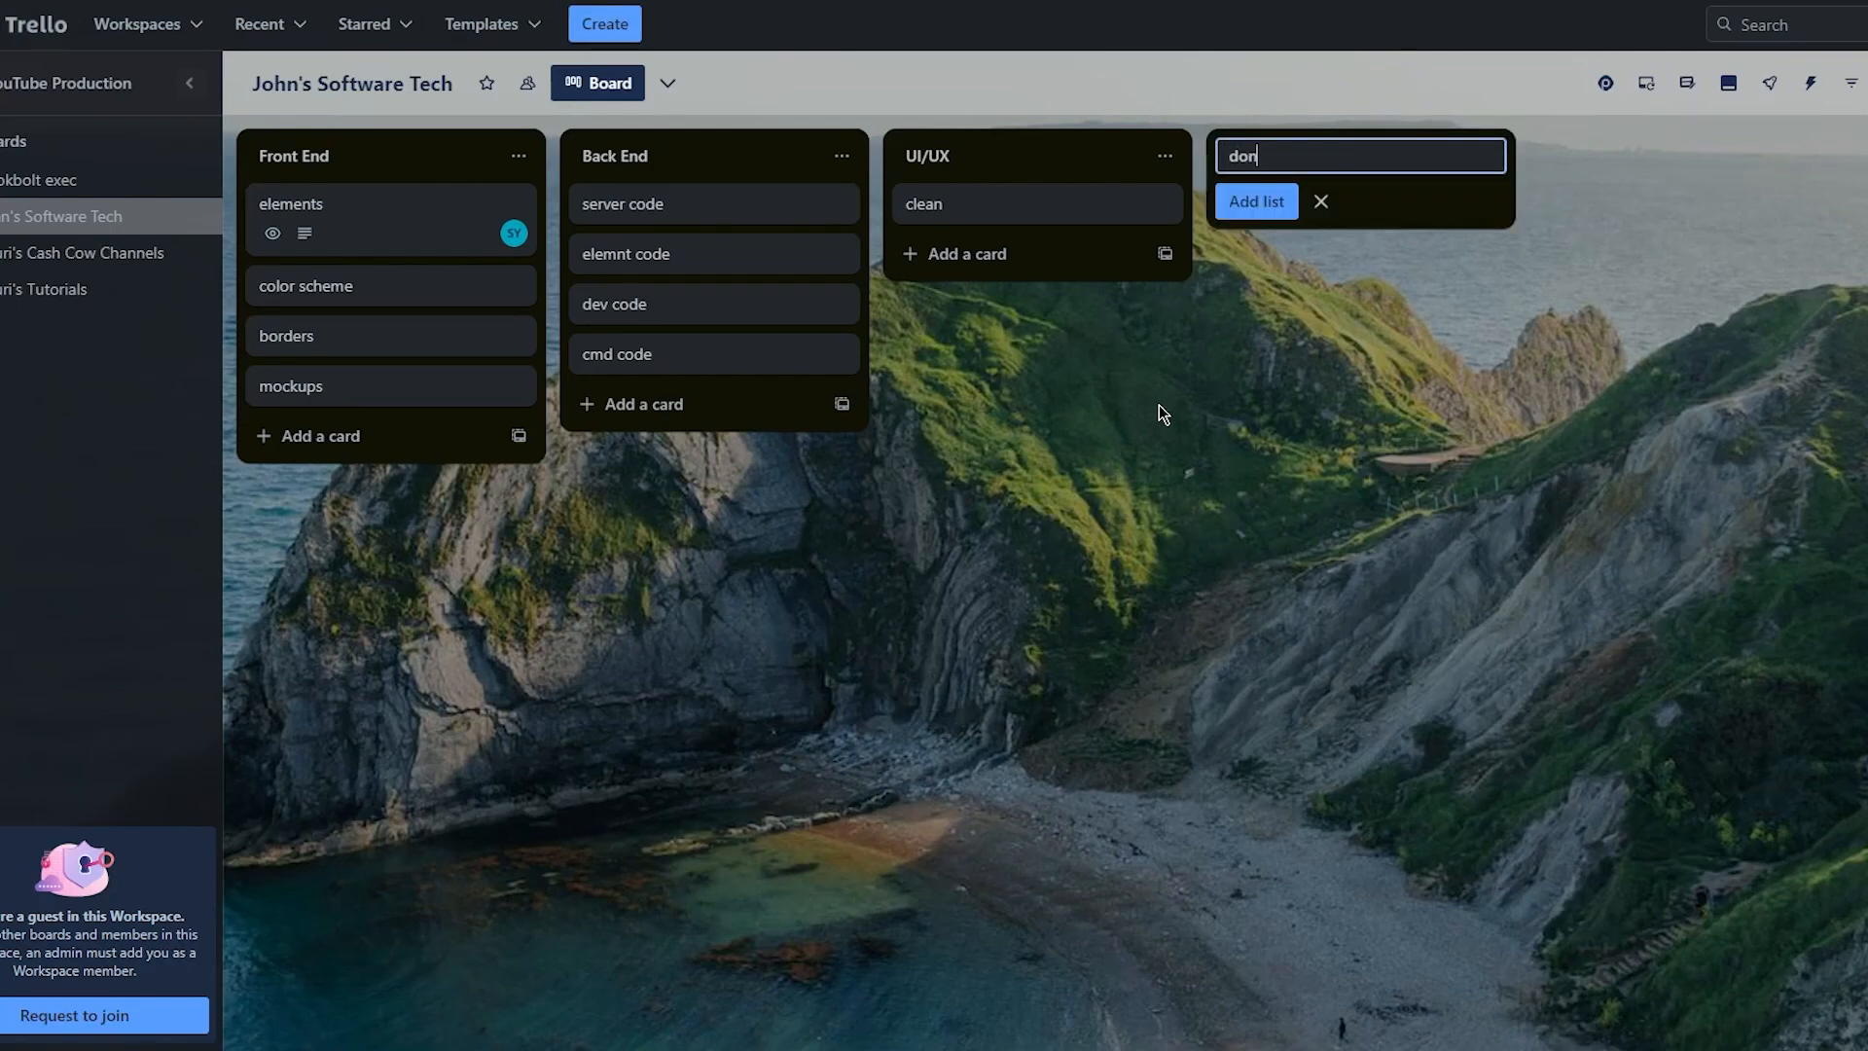
key(Return)
click(1159, 404)
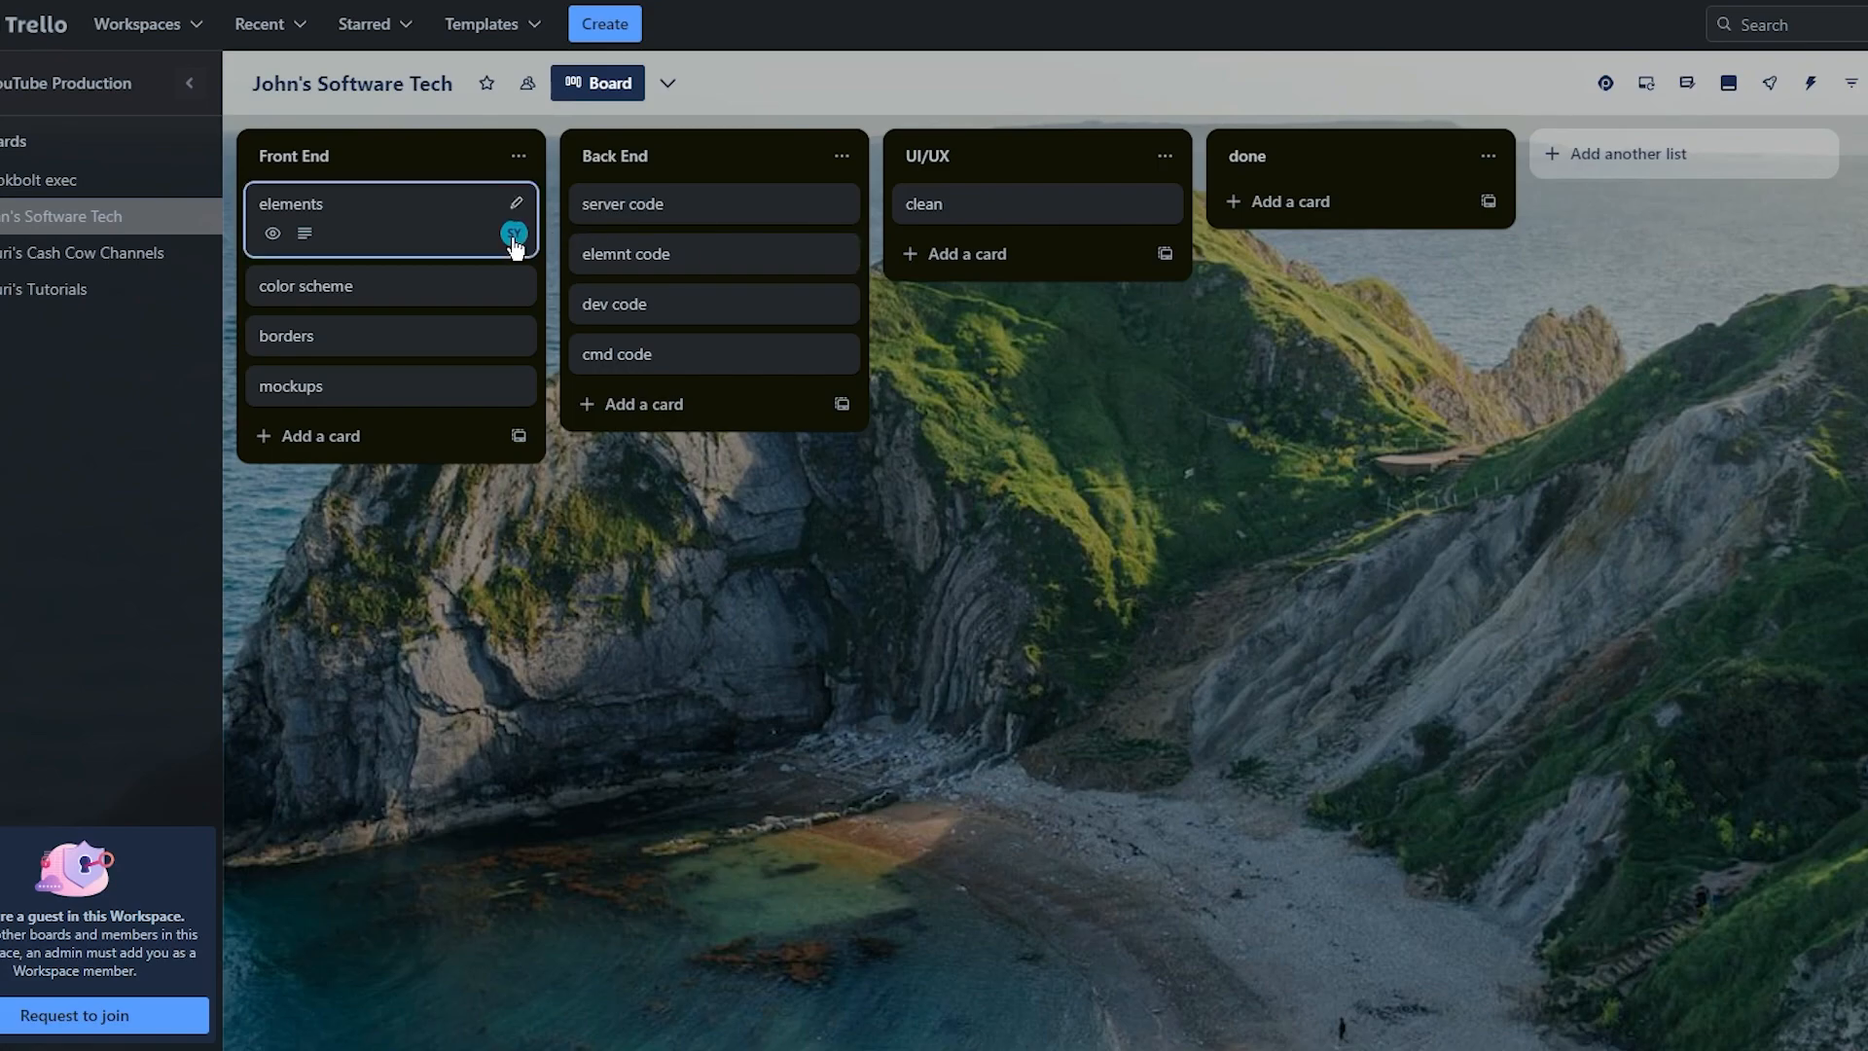
Add a checklist titled "Checklist" to the "elements" card in the Front End list and close the card.
mouse_move(416, 229)
mouse_down()
mouse_move(1364, 237)
mouse_move(416, 175)
mouse_move(418, 231)
mouse_up()
click(418, 231)
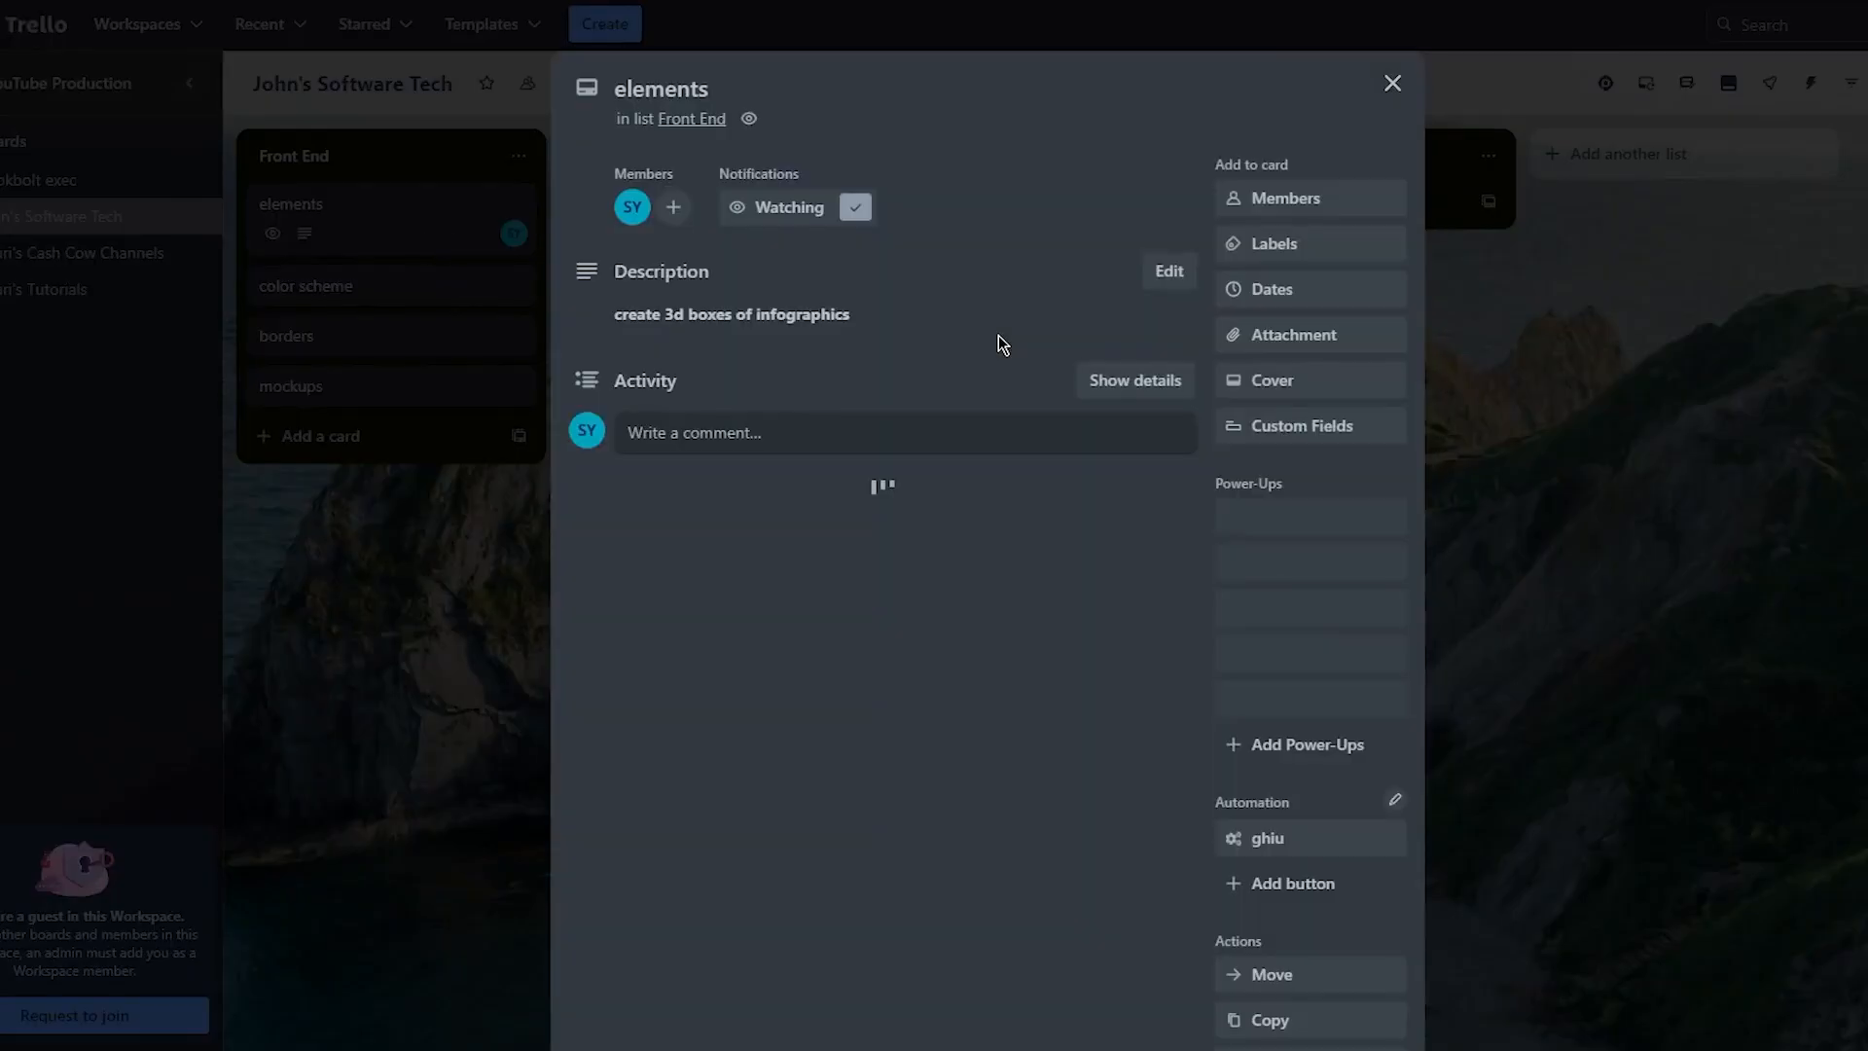
click(1305, 292)
key(Return)
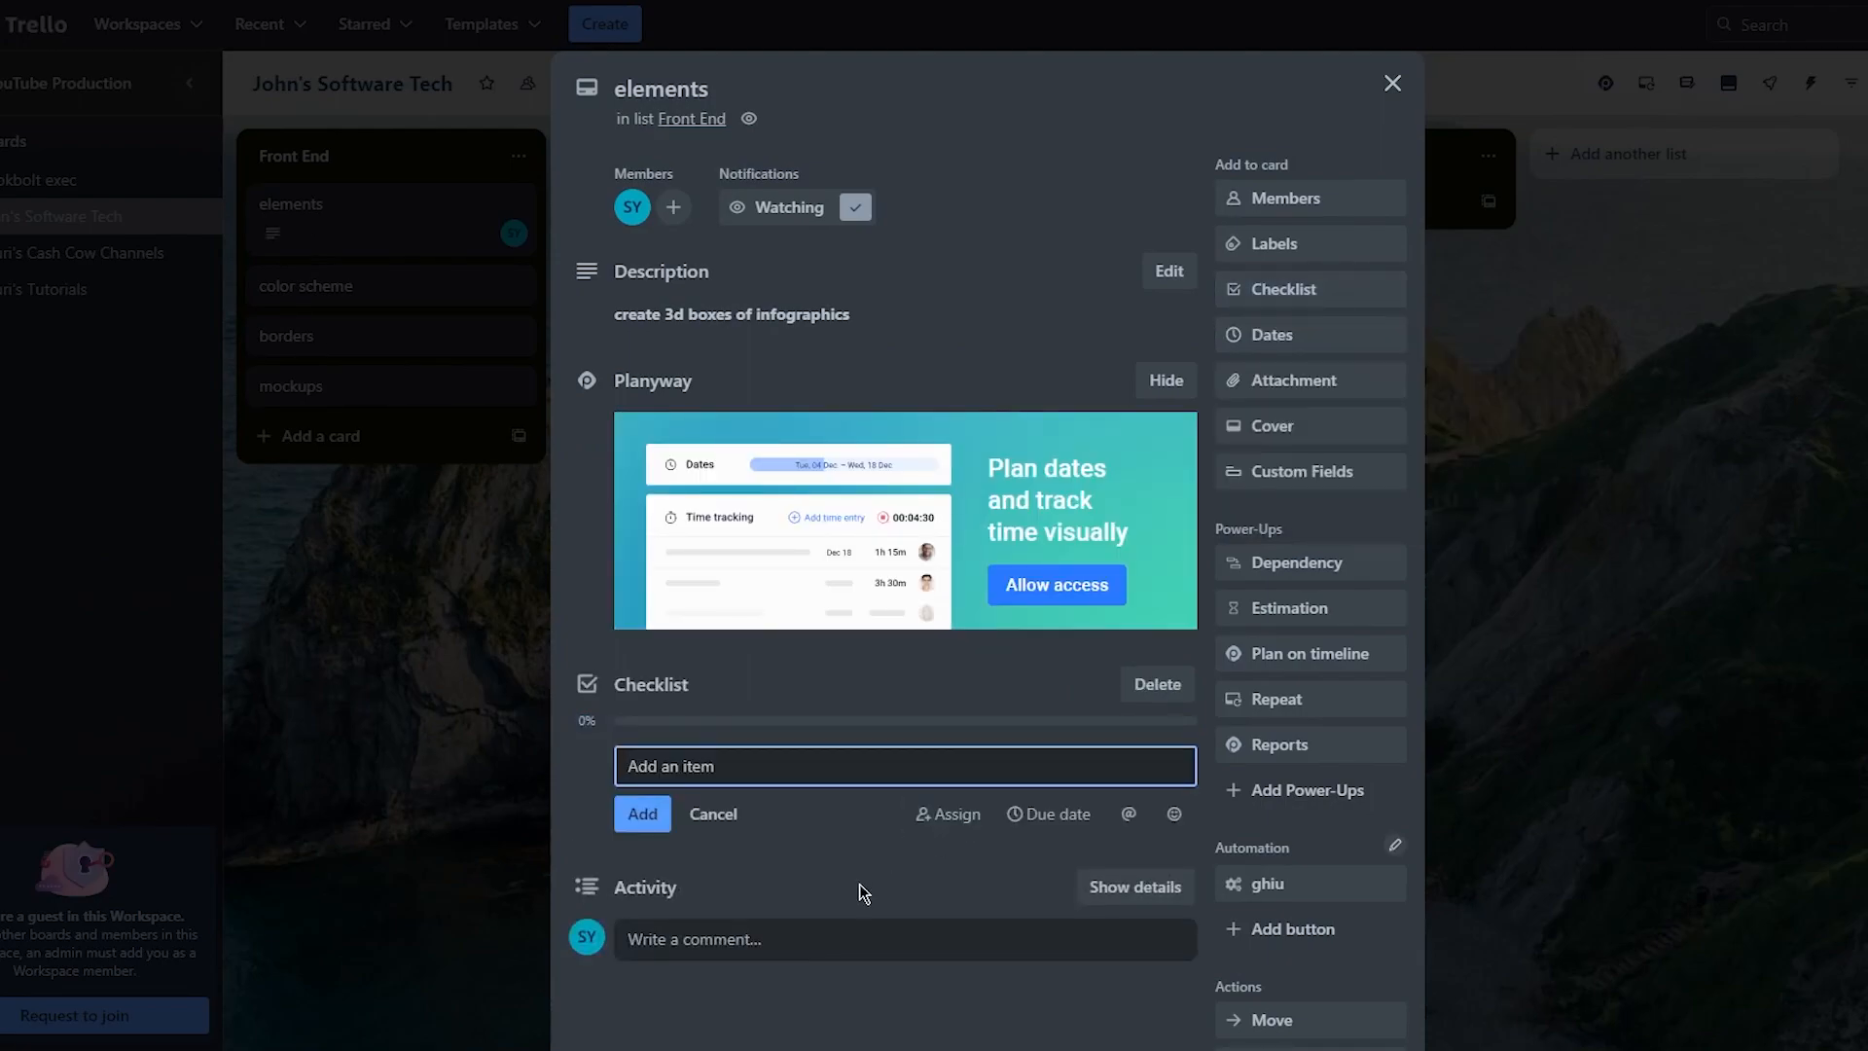
click(541, 213)
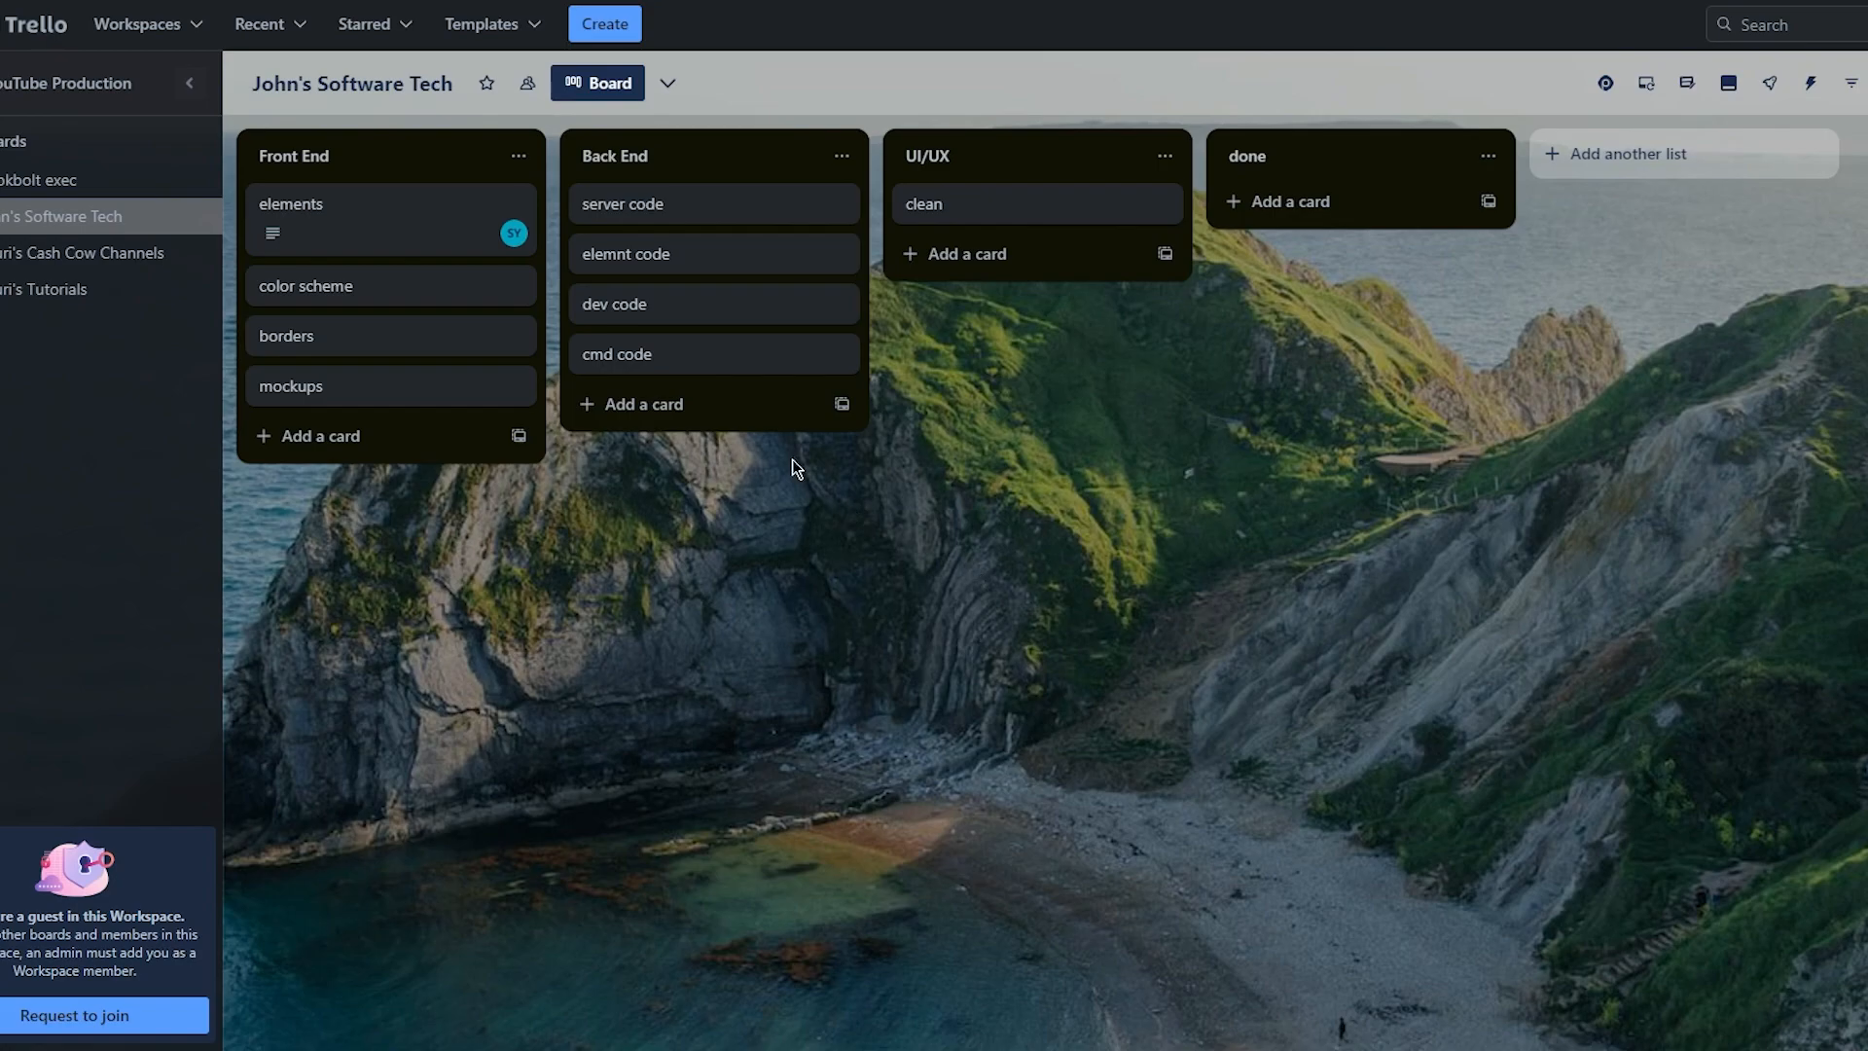
Examine which alternative views are offered for the board, such as Table, Calendar and Timeline.
click(669, 84)
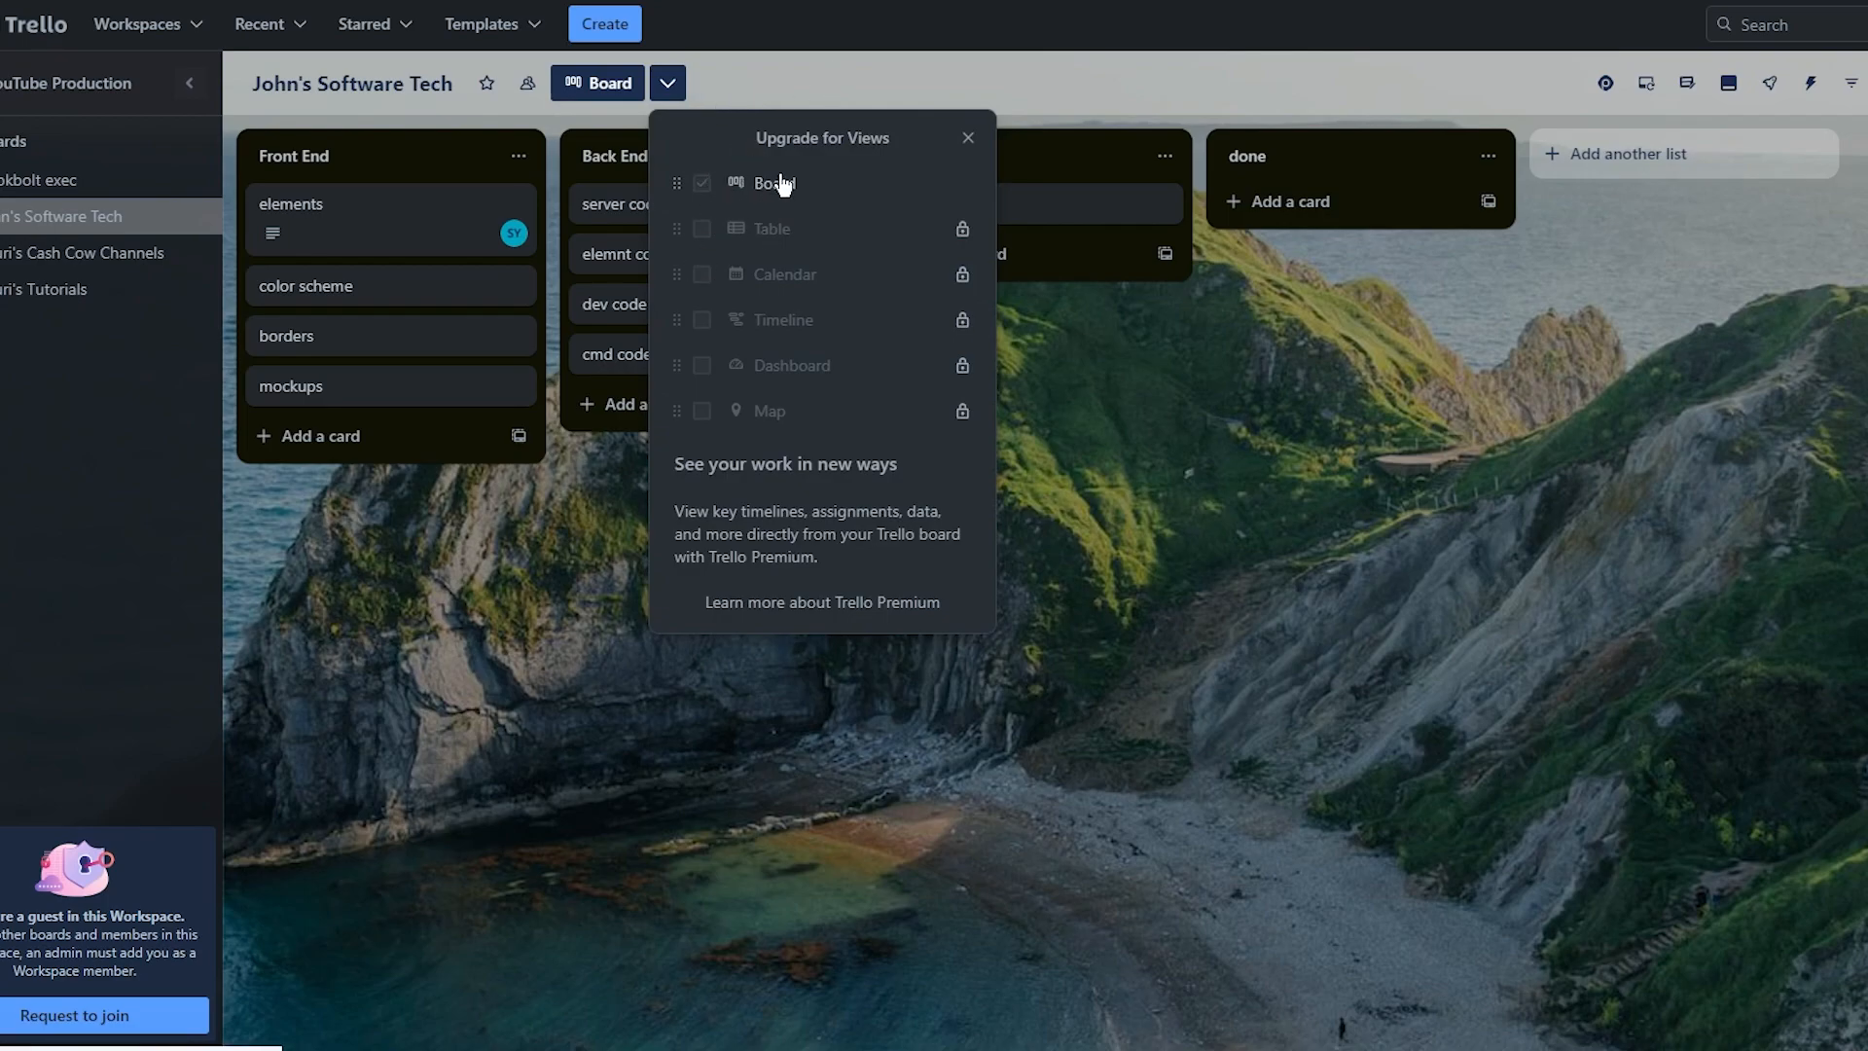
click(428, 483)
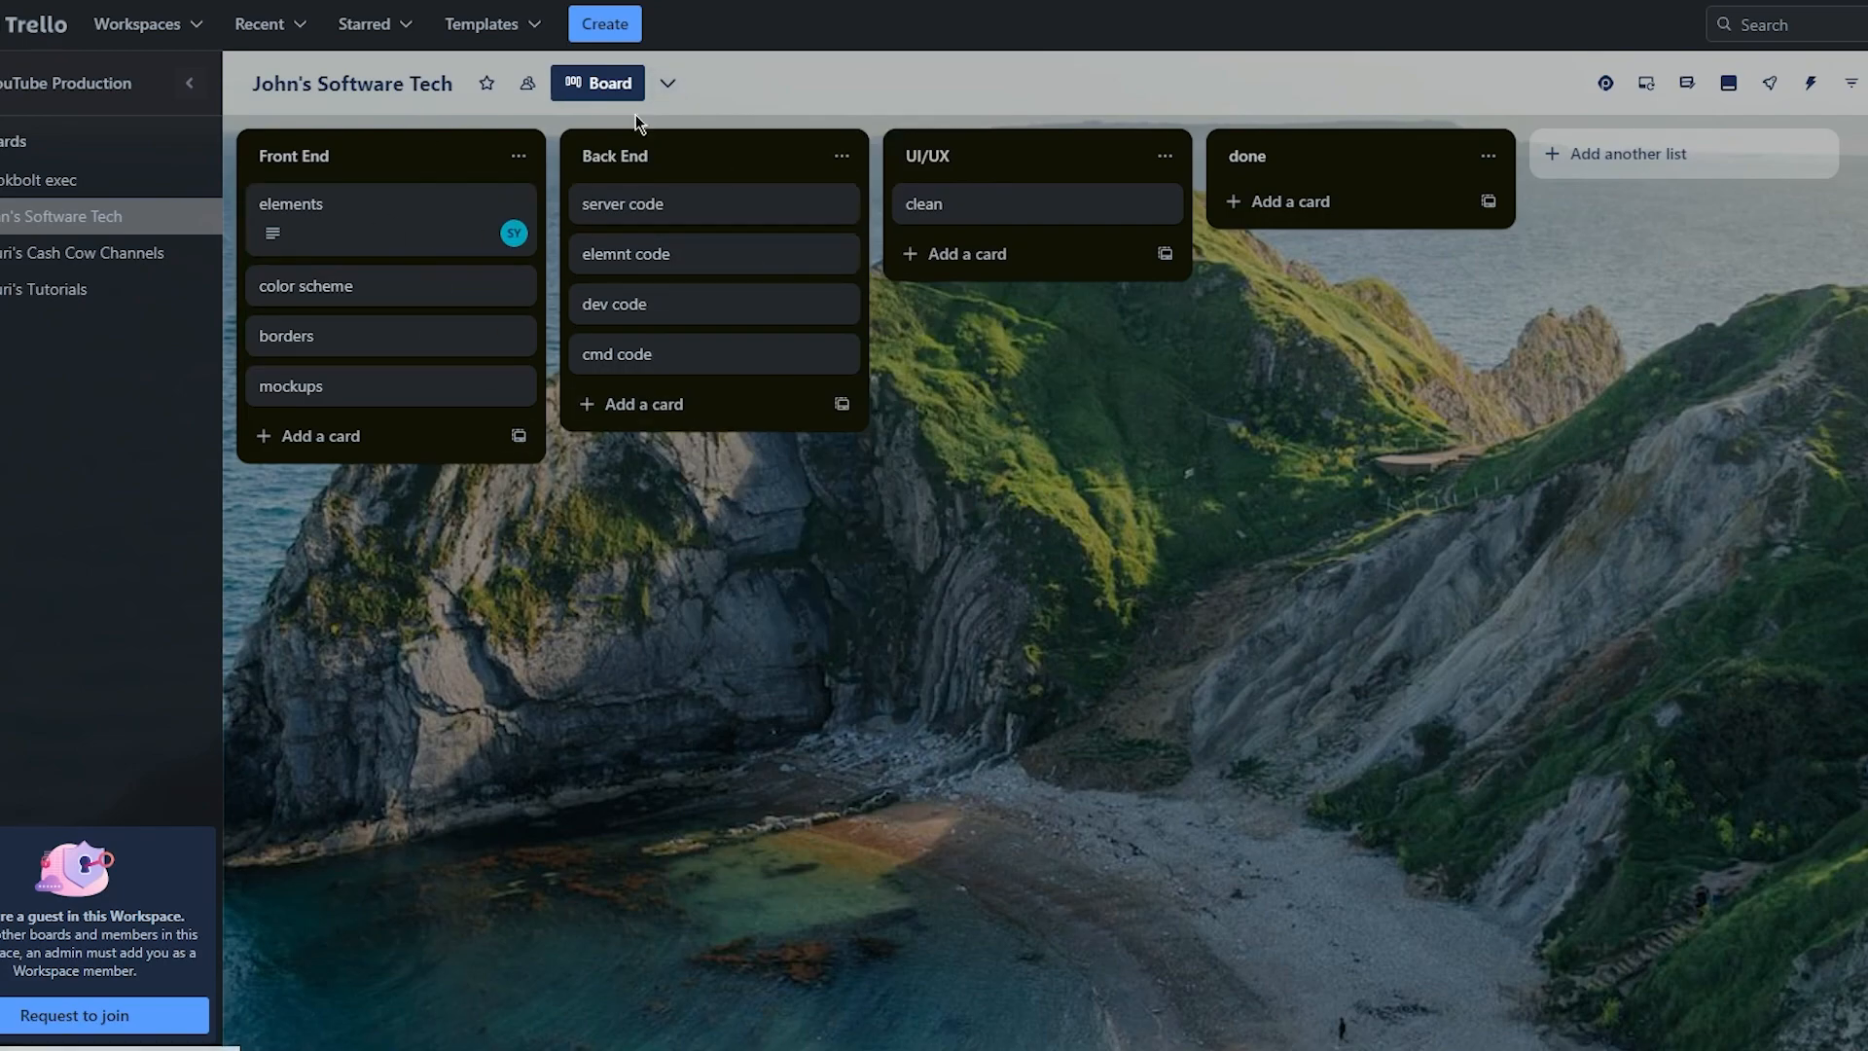
click(665, 91)
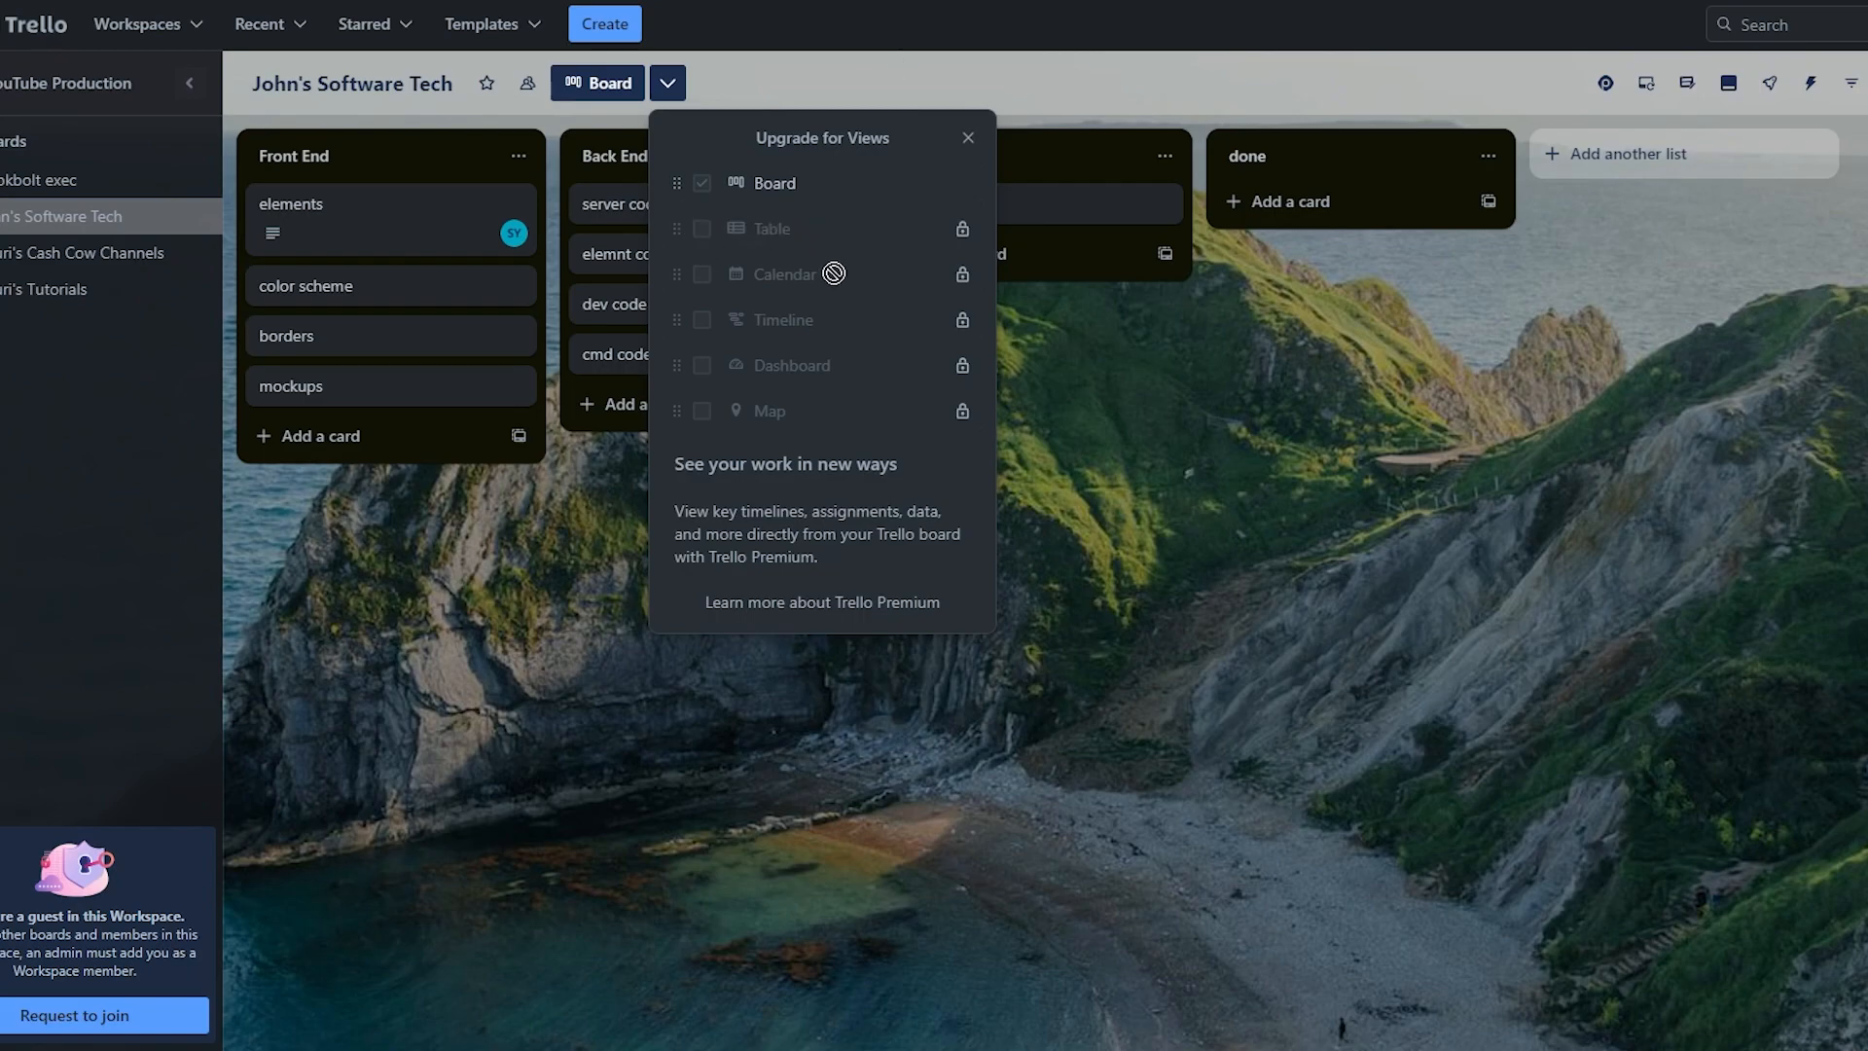
click(1149, 536)
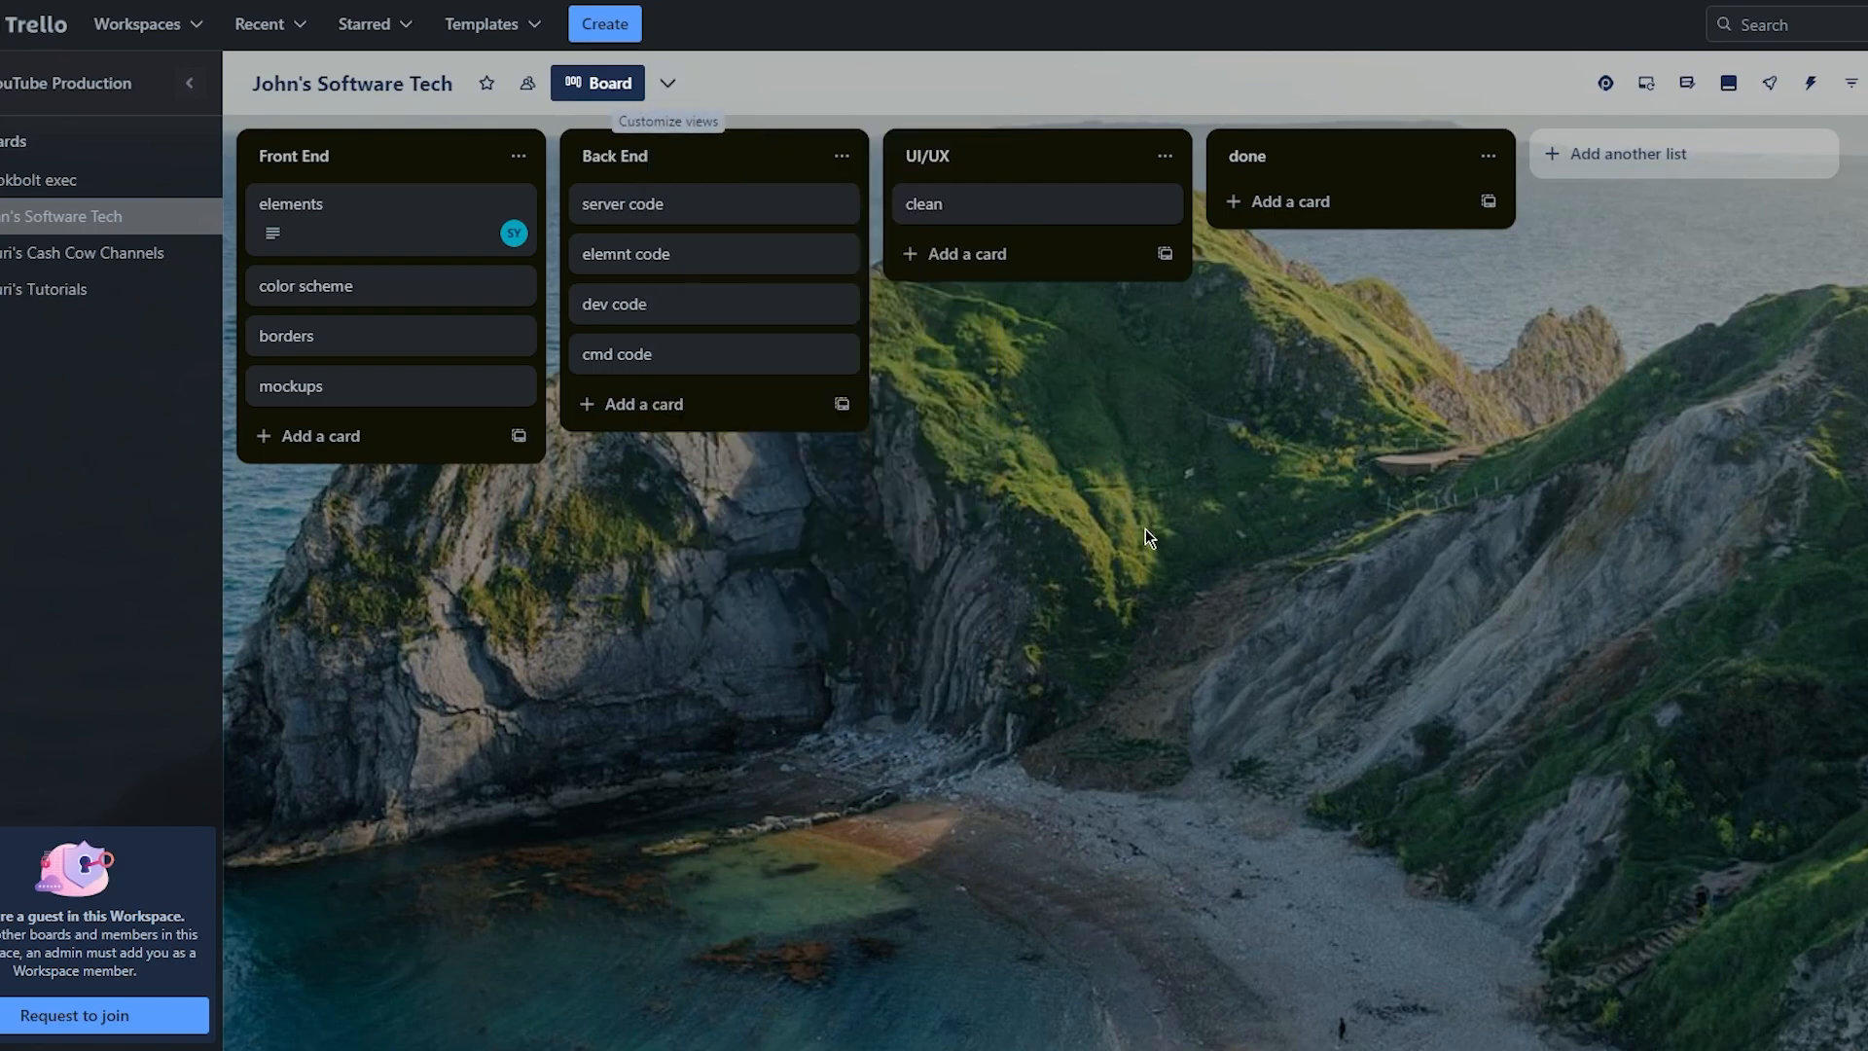
Examine the board's visibility options and its sharing settings without changing them.
click(528, 85)
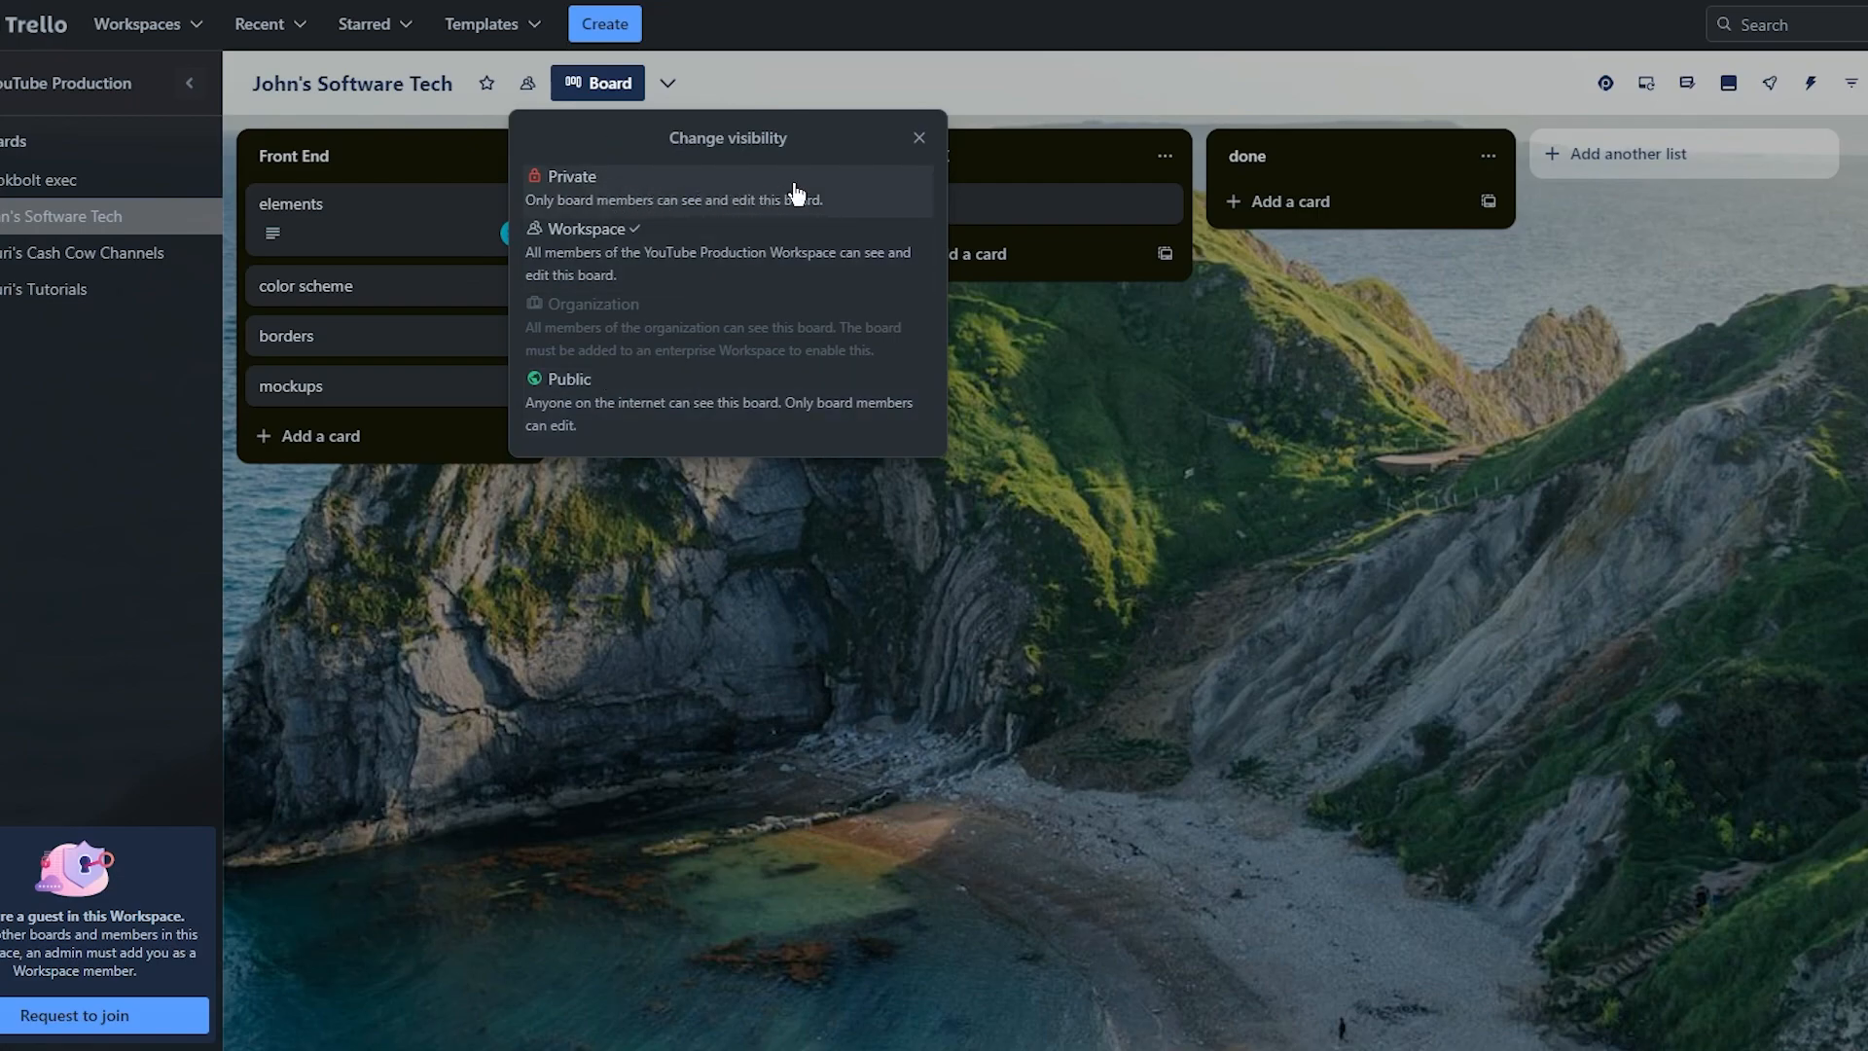
click(1117, 419)
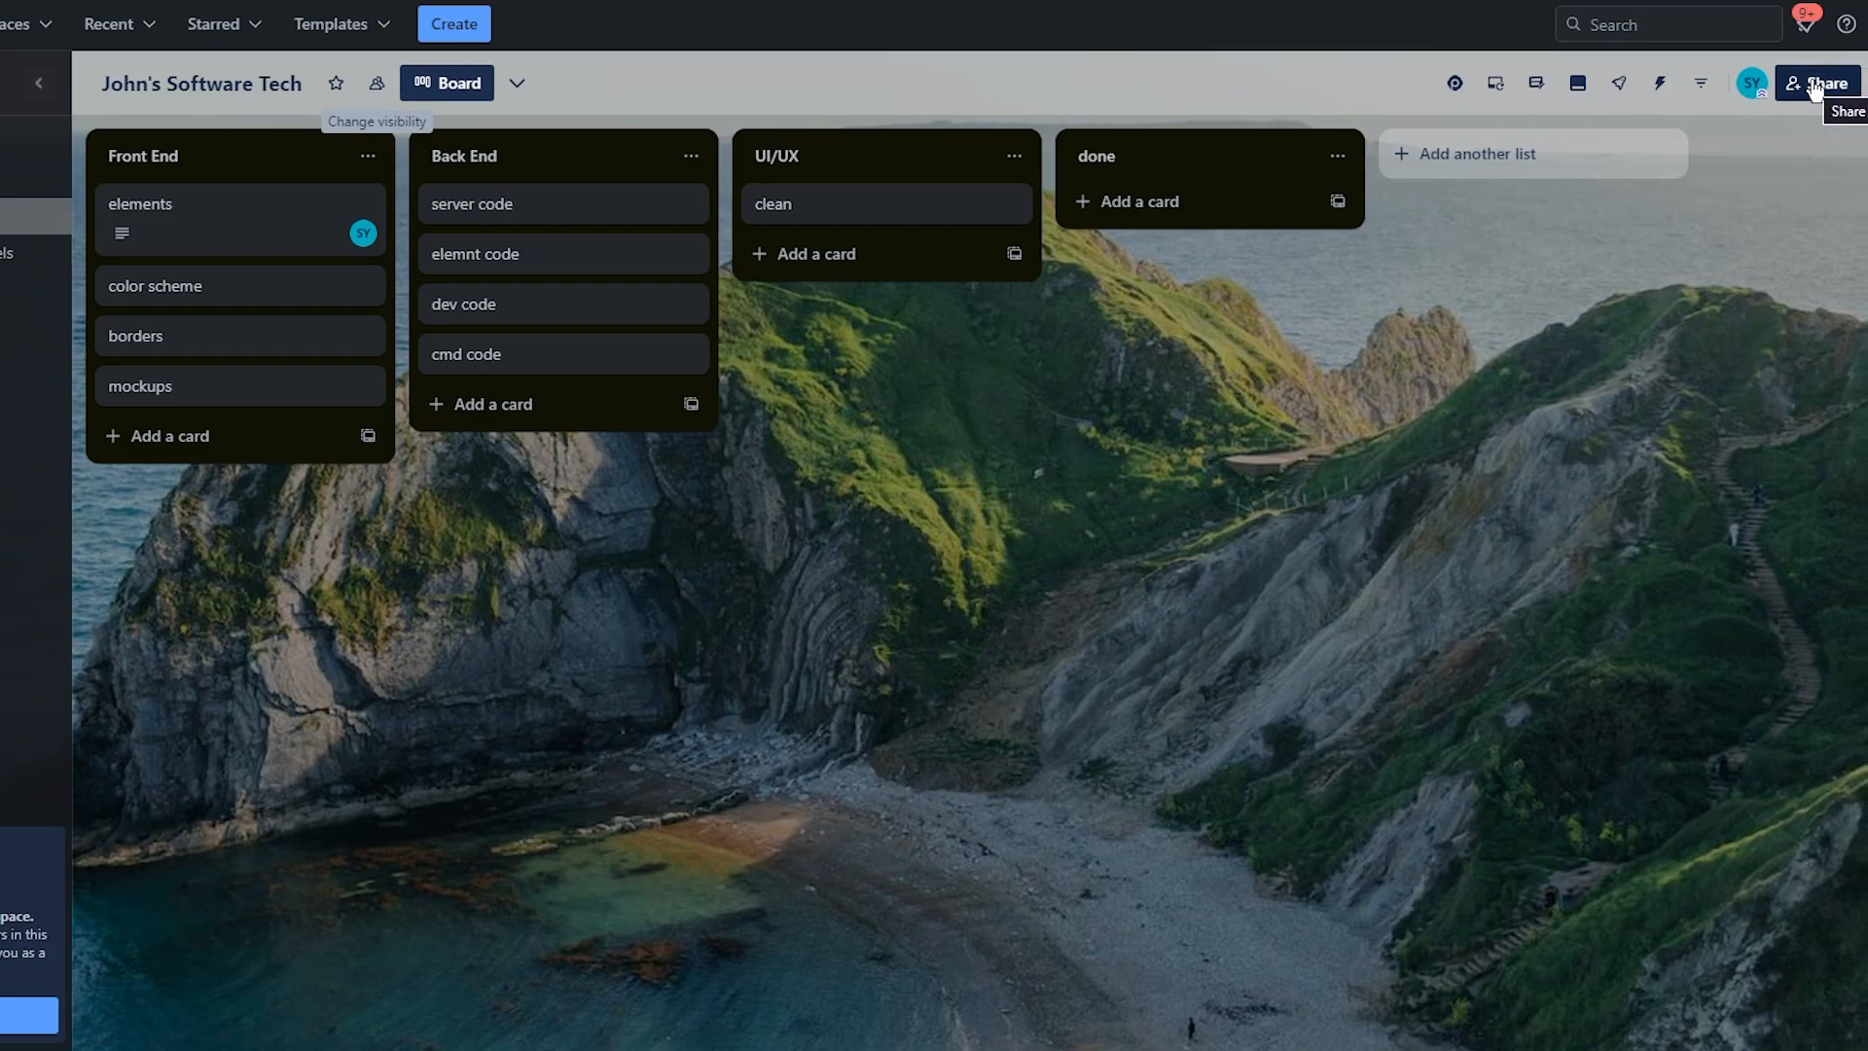
click(1816, 85)
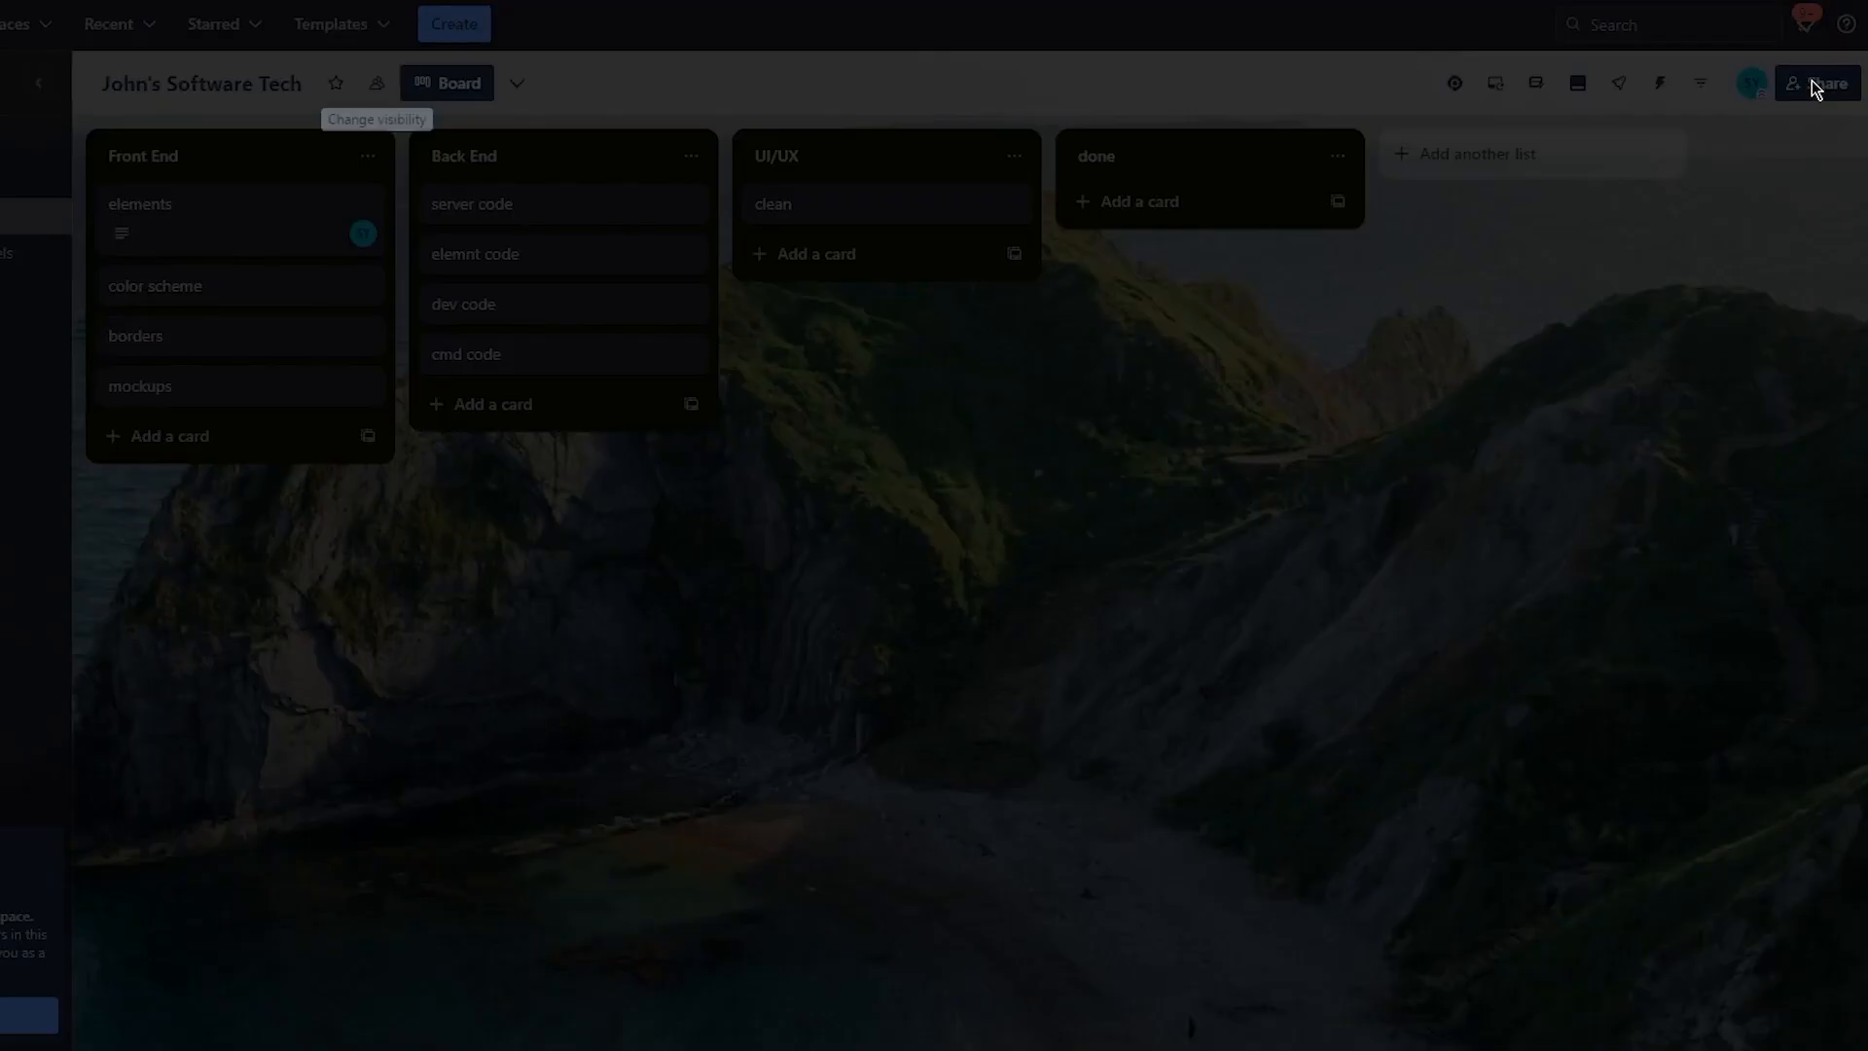
click(1518, 292)
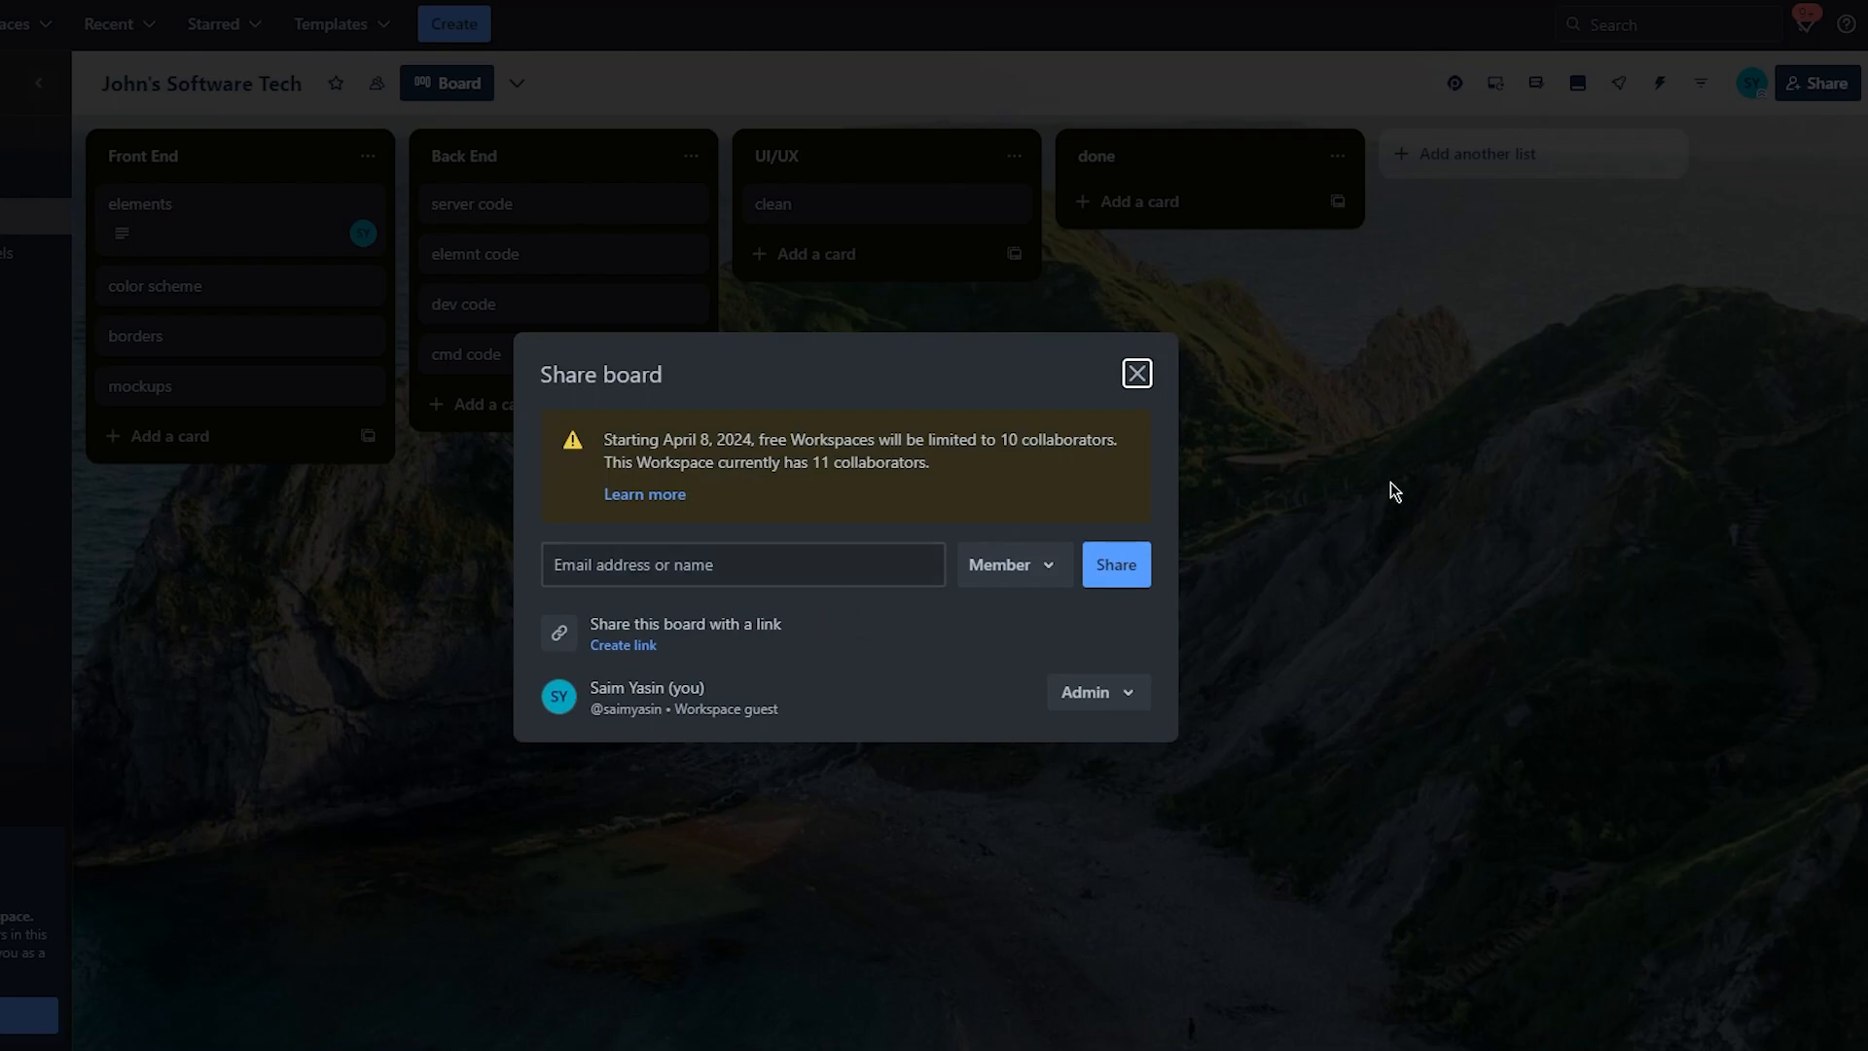
click(1136, 372)
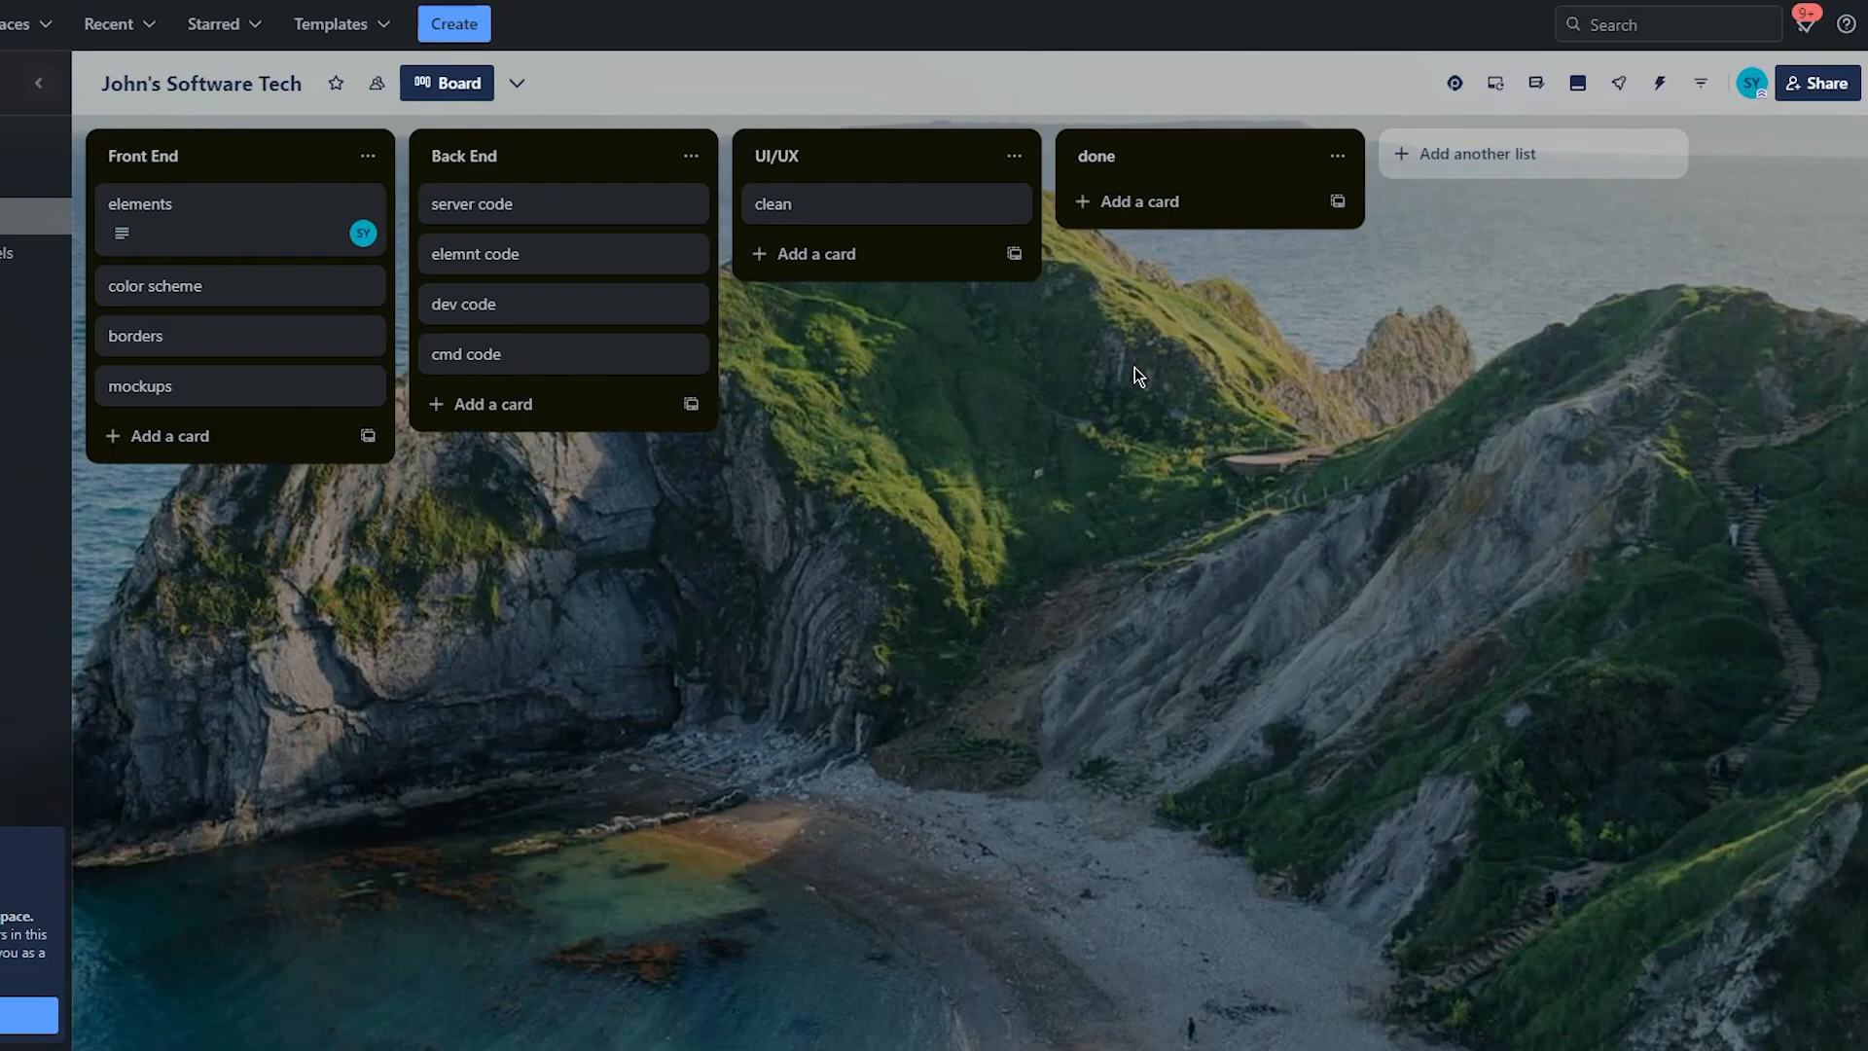